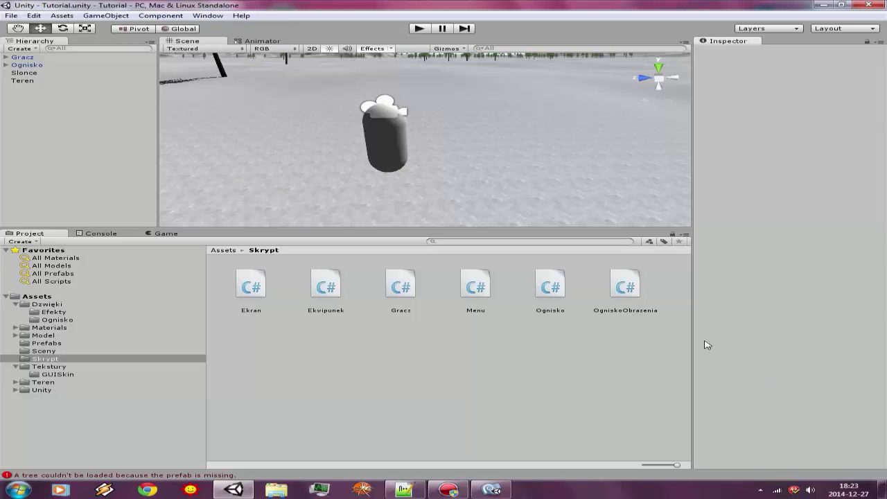
Open the Sceny folder and select the Tutorial scene, orbiting the scene view around the player.
right_click_drag(402, 166, 447, 149)
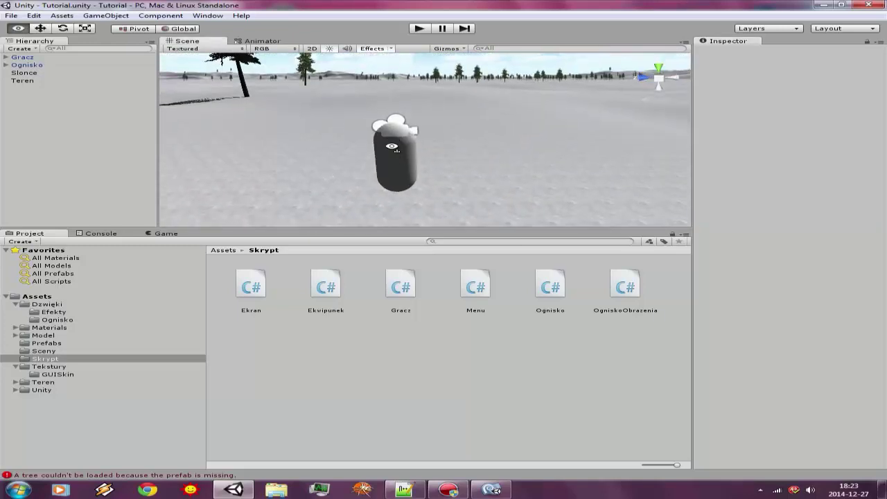
left_click(45, 351)
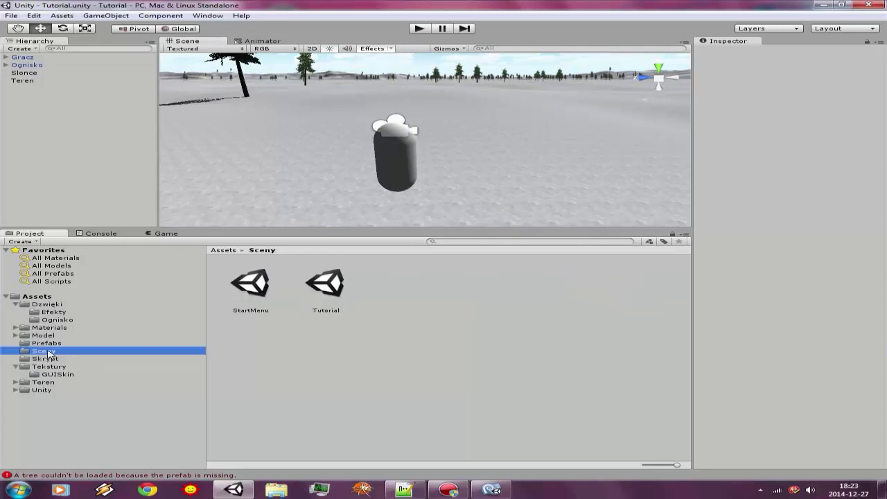
left_click(326, 288)
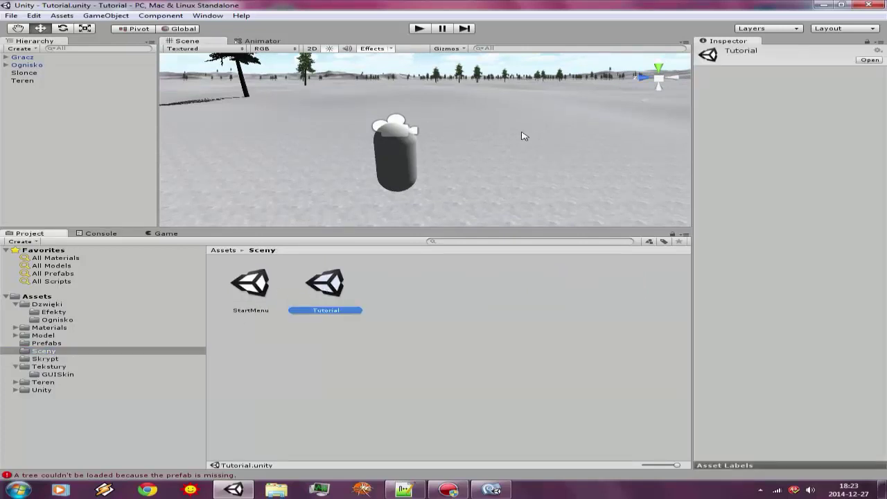
right_click_drag(293, 164, 420, 159)
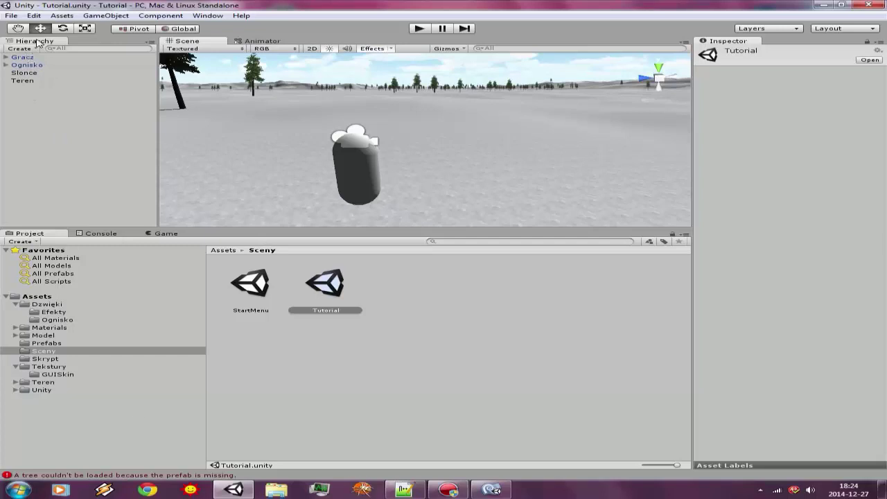
Open the StartMenu scene and inspect the Menu object's script settings under Camera.
double_click(246, 291)
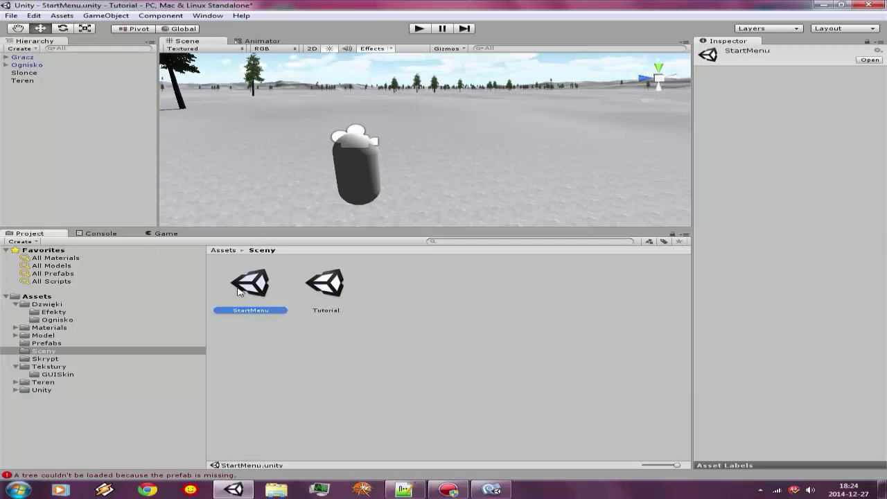
left_click(28, 58)
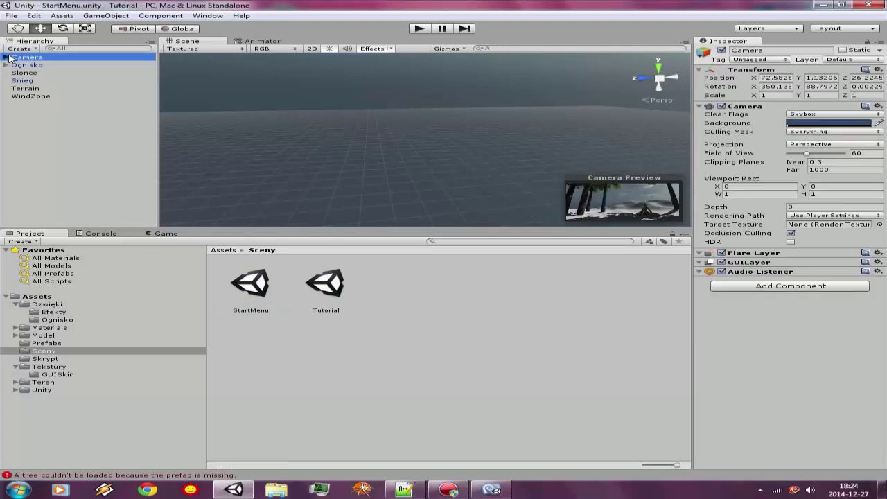
key("Right")
left_click(32, 72)
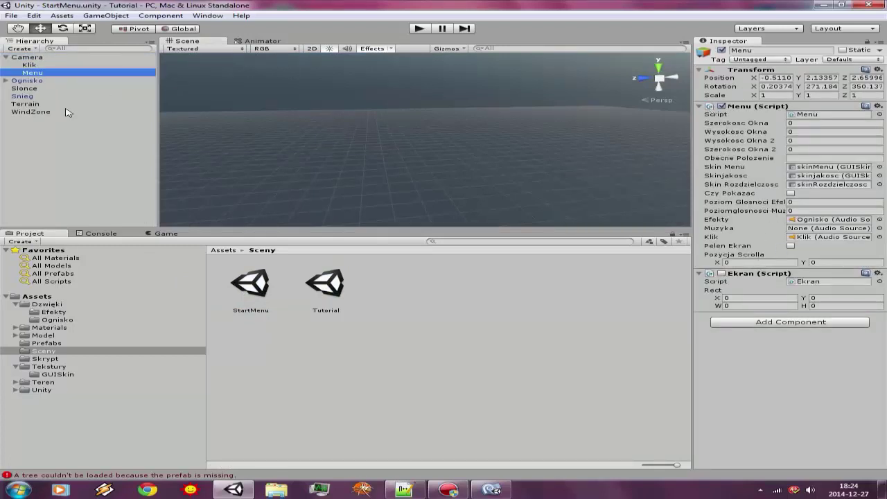
Reopen the Tutorial scene, inspect Gracz's components, and show the Skrypt folder's scripts.
double_click(311, 293)
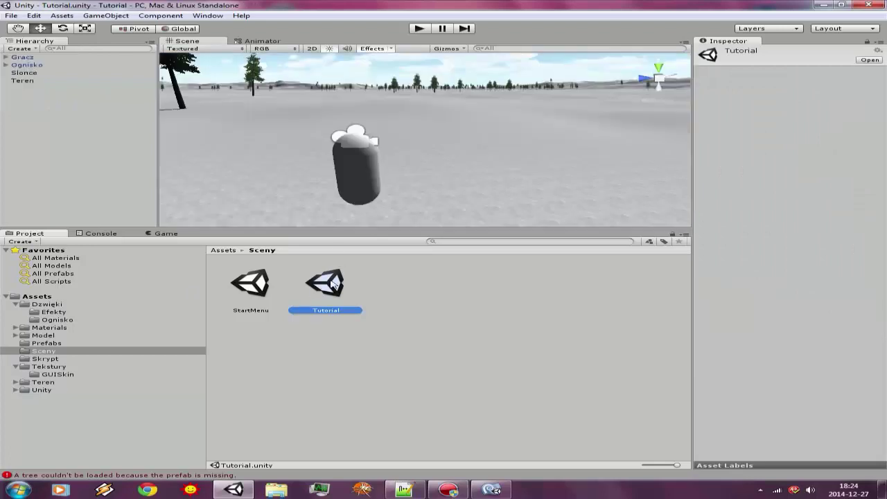
right_click_drag(362, 163, 340, 174)
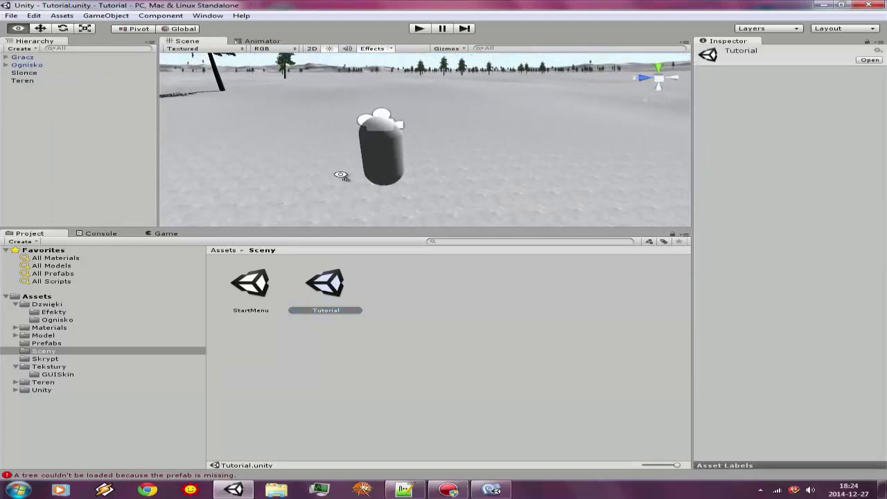
left_click(28, 58)
scroll(786, 386, "down", 1)
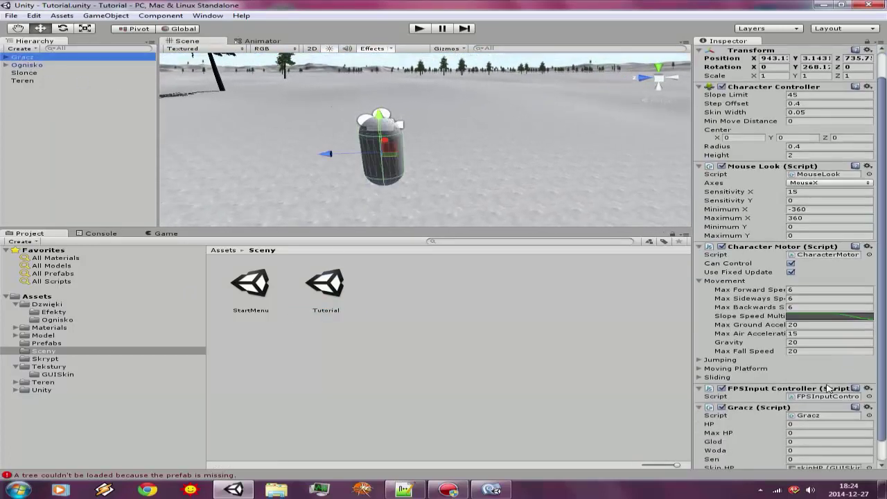
scroll(787, 386, "down", 2)
left_click(47, 359)
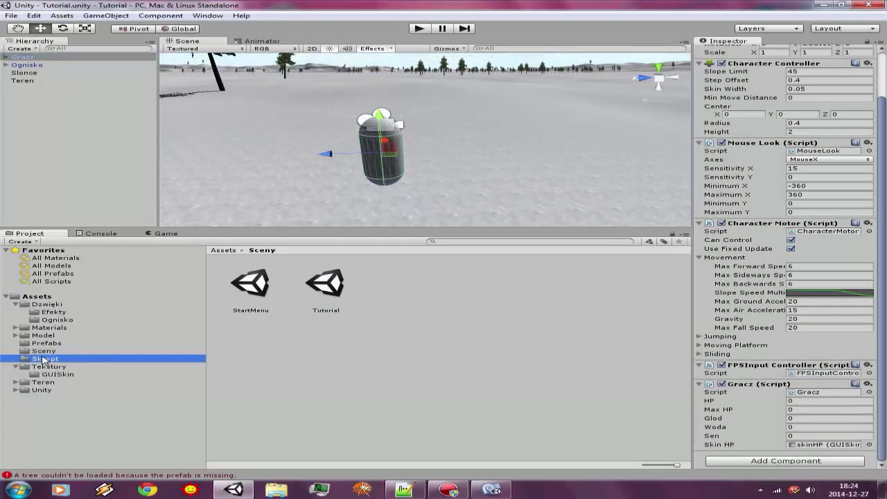
Create a C# script named MenuPauzy in Skrypt and bring up MonoDevelop.
right_click(328, 355)
mouse_move(474, 201)
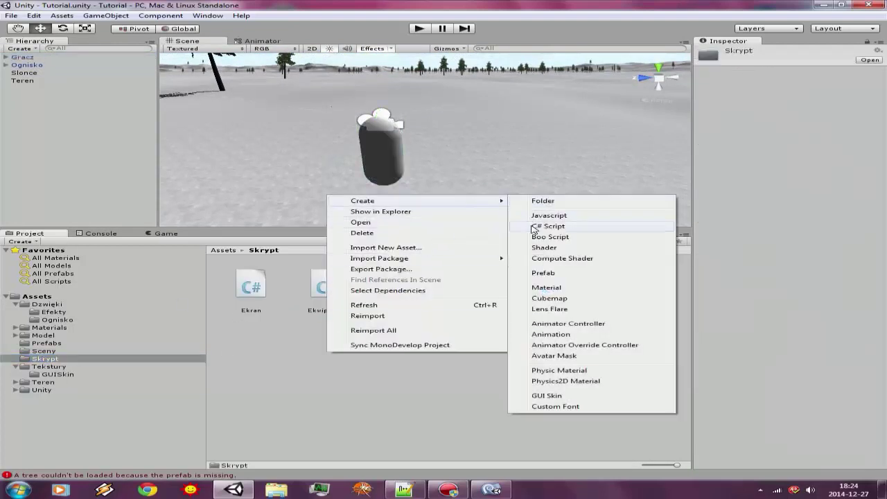
left_click(525, 227)
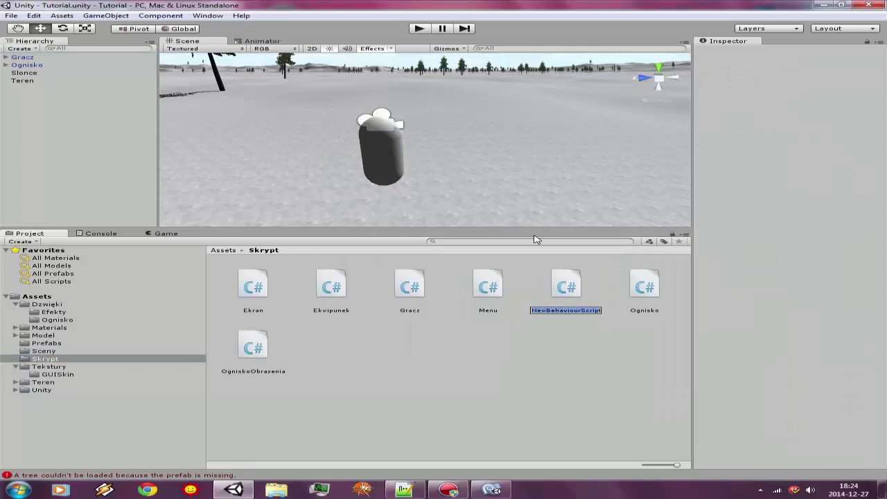
type("M")
type("Pauzy")
key("Return")
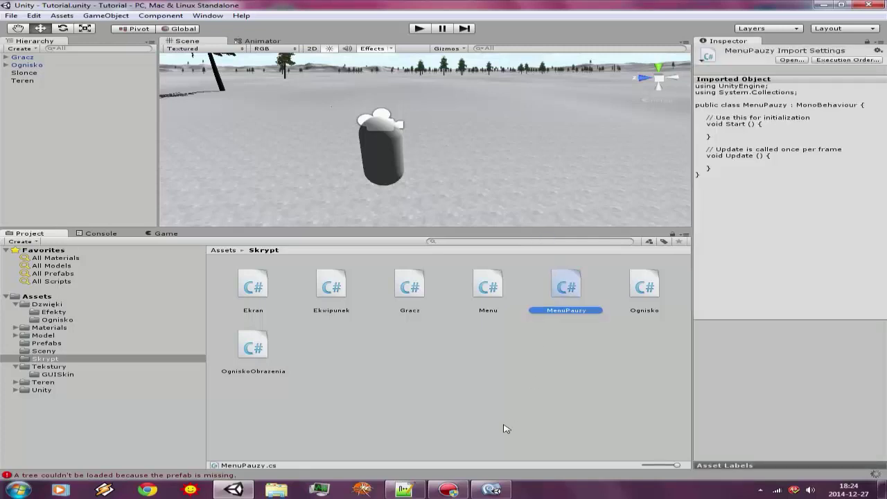
left_click(491, 489)
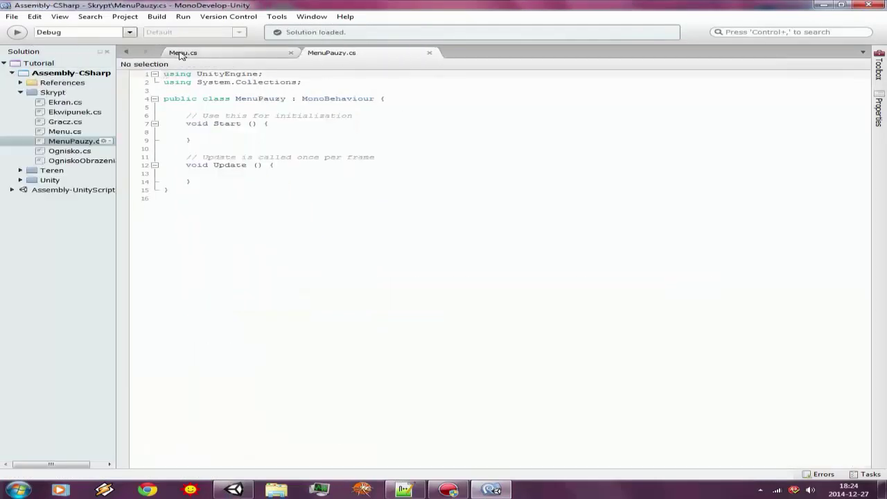
Copy the field declarations on lines 6–29 of Menu.cs into the MenuPauzy class.
left_click(246, 56)
left_click_drag(186, 112, 495, 305)
key("ctrl+c")
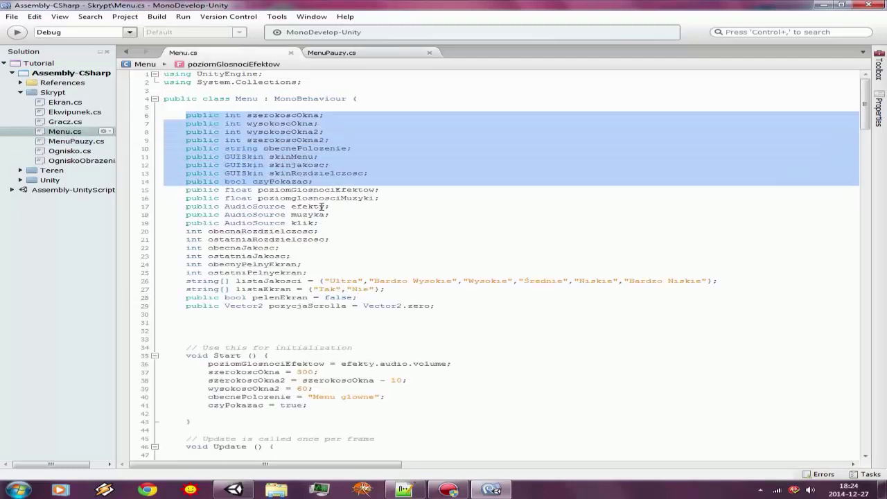
left_click(495, 305)
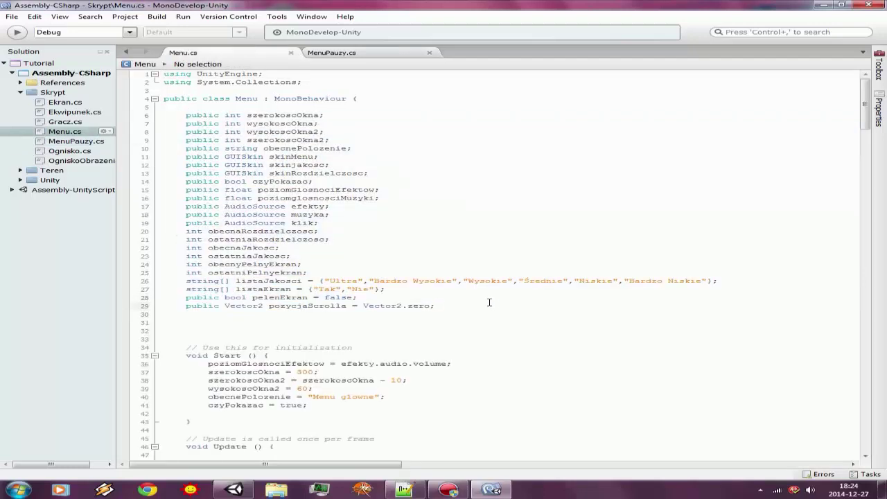
left_click_drag(443, 305, 173, 117)
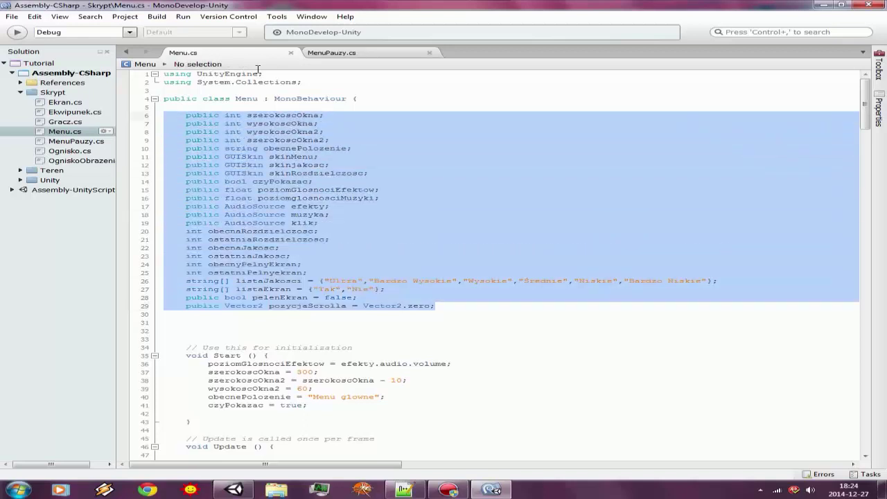
left_click(369, 56)
left_click(230, 108)
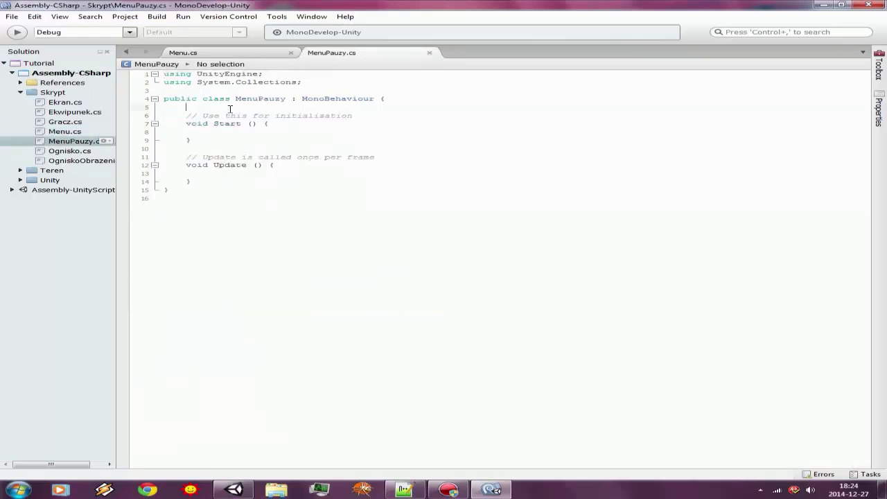
key("Return")
key("Return")
key("Up")
key("Up")
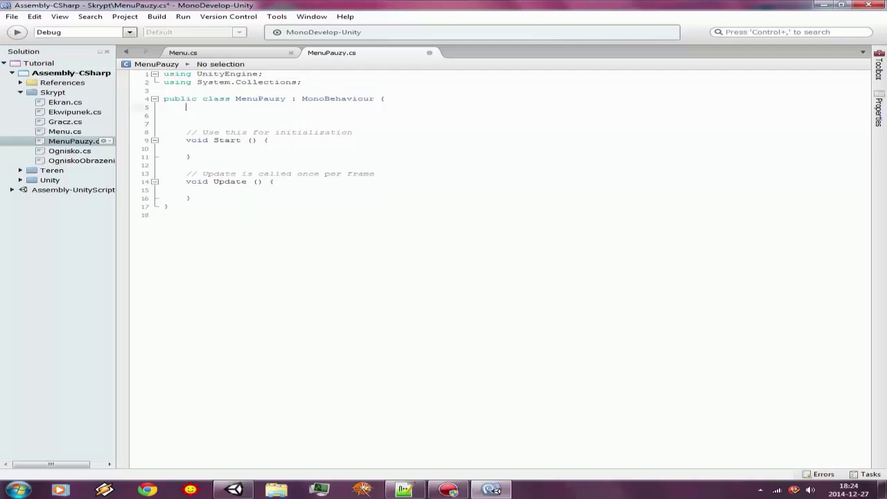
key("ctrl+v")
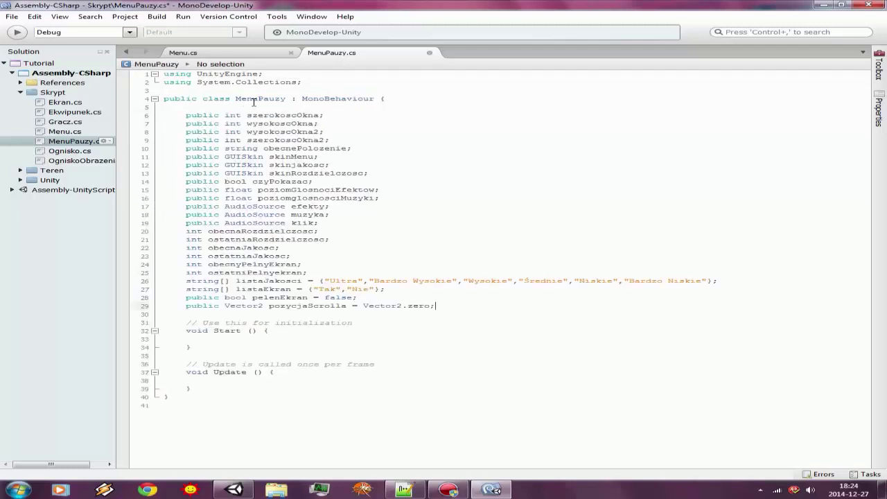
Rename czyPokazac to czyPokazac2 and add a 'public bool czyPokazax;' line below it.
left_click(356, 148)
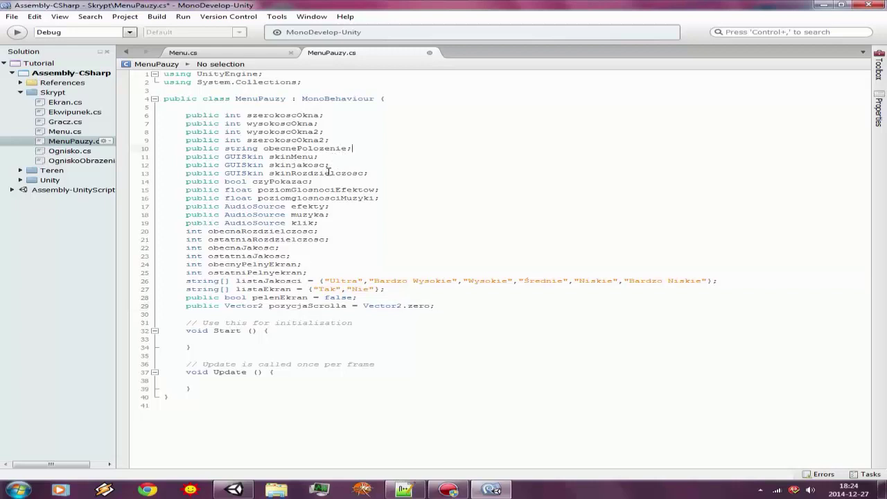
left_click(311, 180)
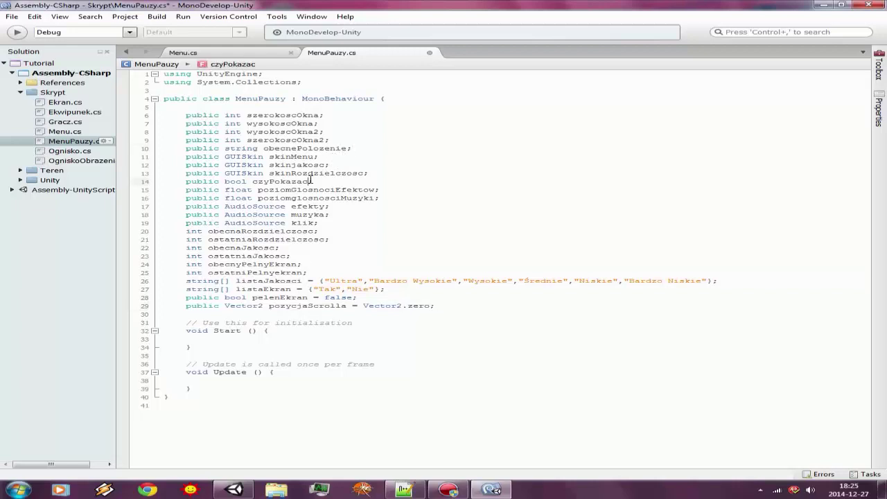
left_click(392, 198)
left_click(313, 181)
type("2")
key("Return")
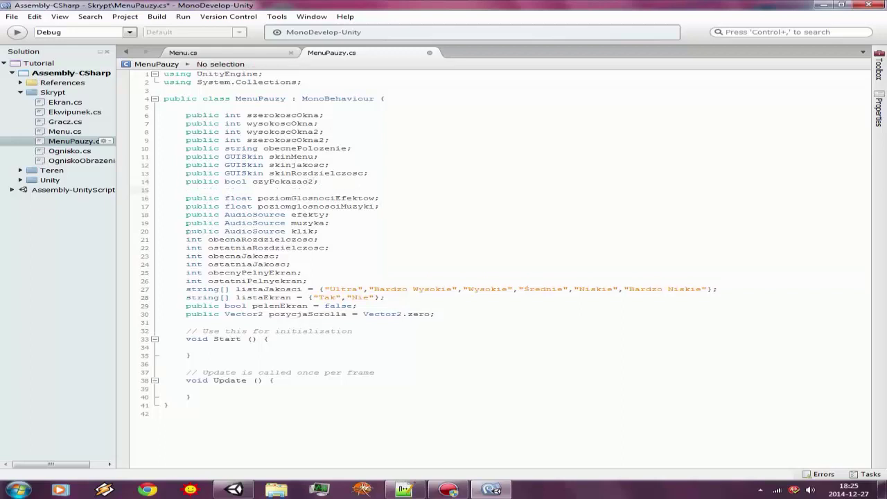
type("public ")
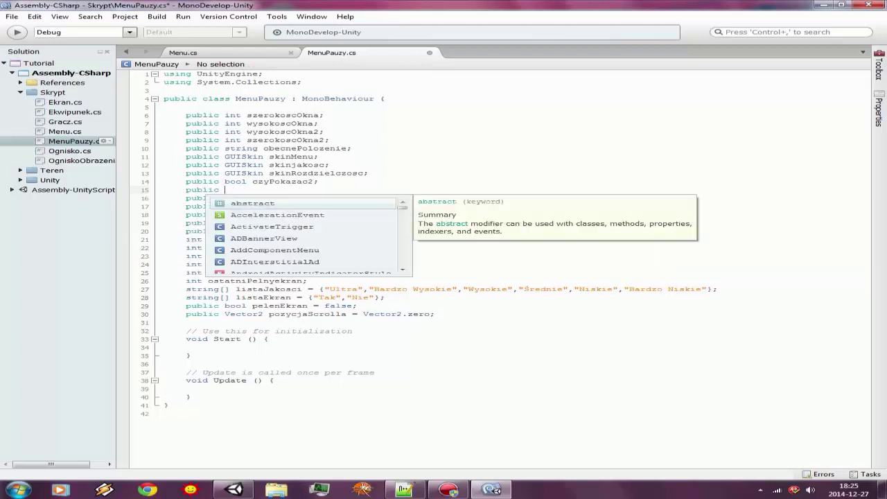
type("bool ")
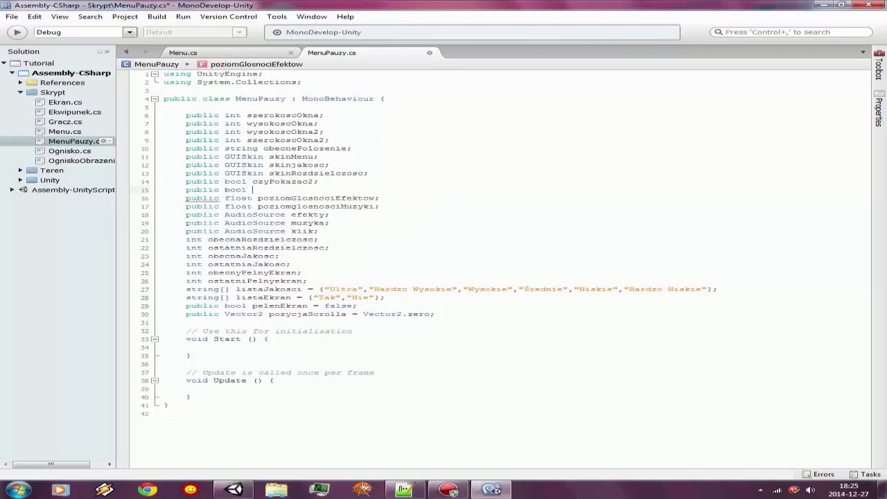
type("czyPokaza")
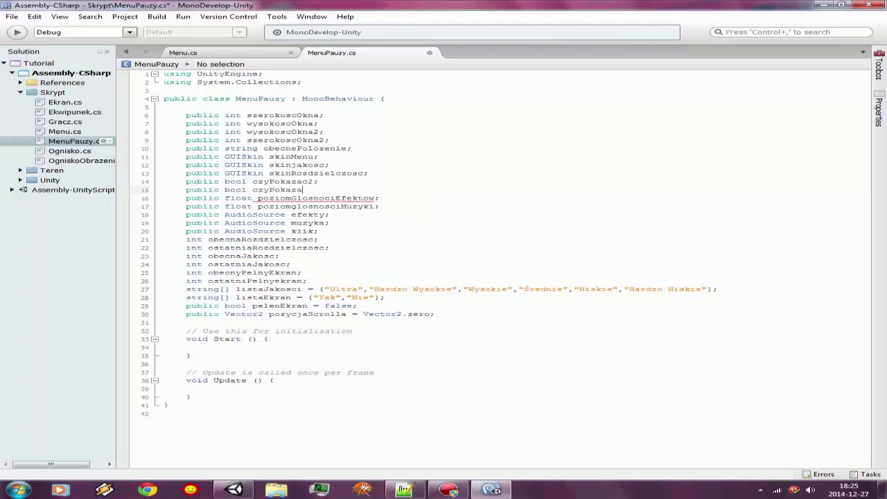
type("x;")
Save, then delete the poziomGlosnosciMuzyki, muzyka and pozycjaScrolla declarations.
key("ctrl+s")
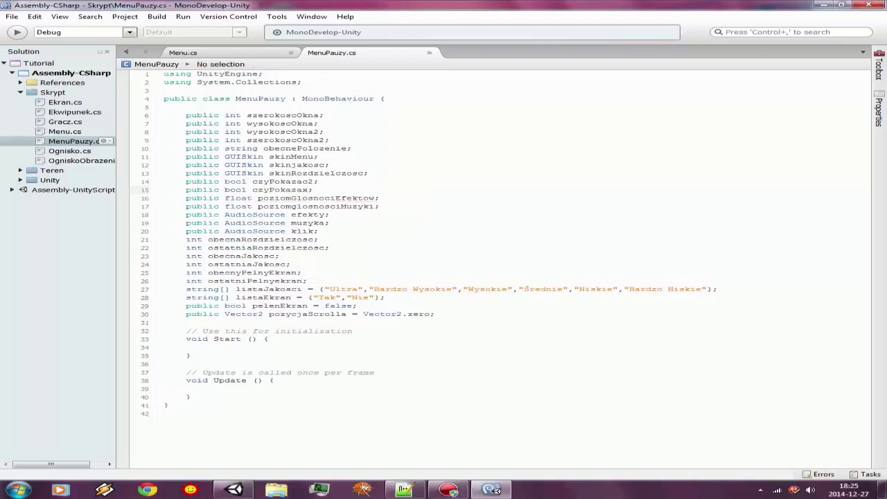
left_click_drag(399, 203, 91, 216)
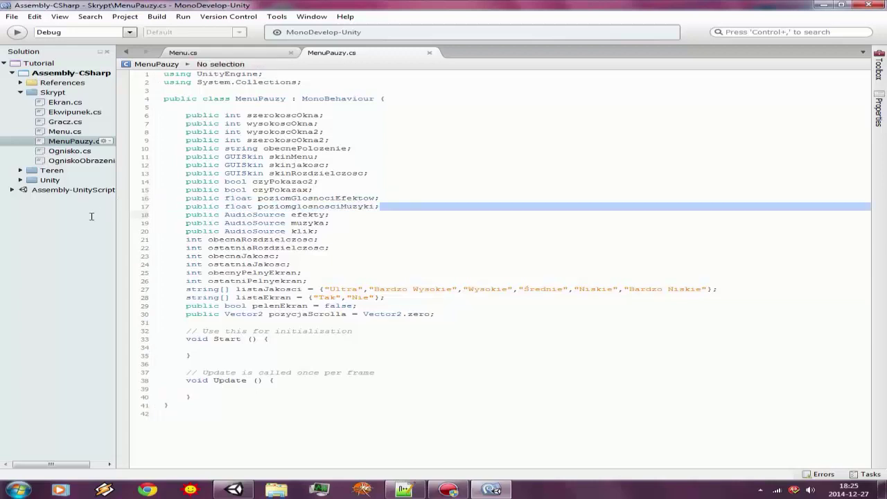
key("shift+Up")
key("BackSpace")
key("BackSpace")
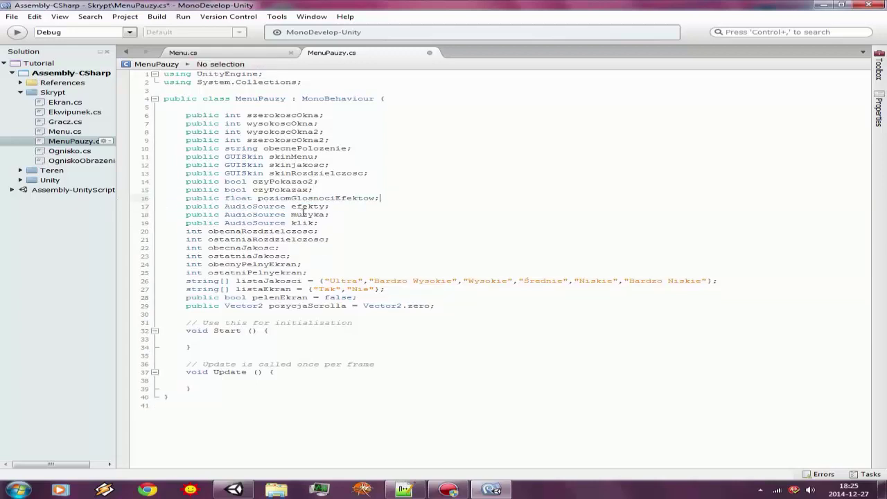
left_click_drag(344, 214, 76, 217)
key("BackSpace")
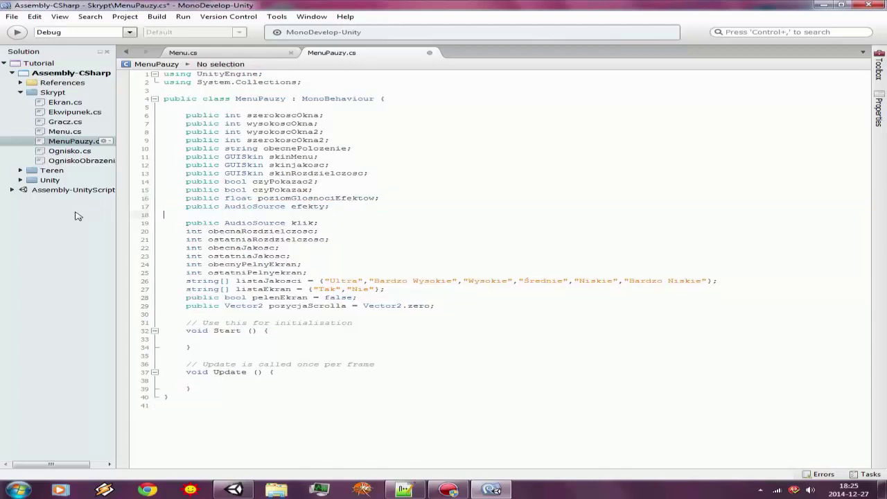
key("BackSpace")
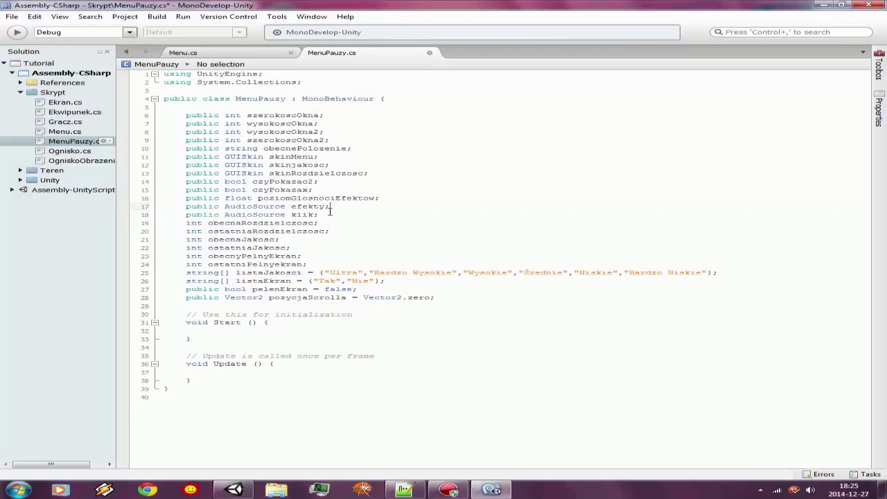
mouse_move(350, 226)
left_mouse_down()
mouse_move(349, 260)
mouse_move(427, 298)
left_mouse_up()
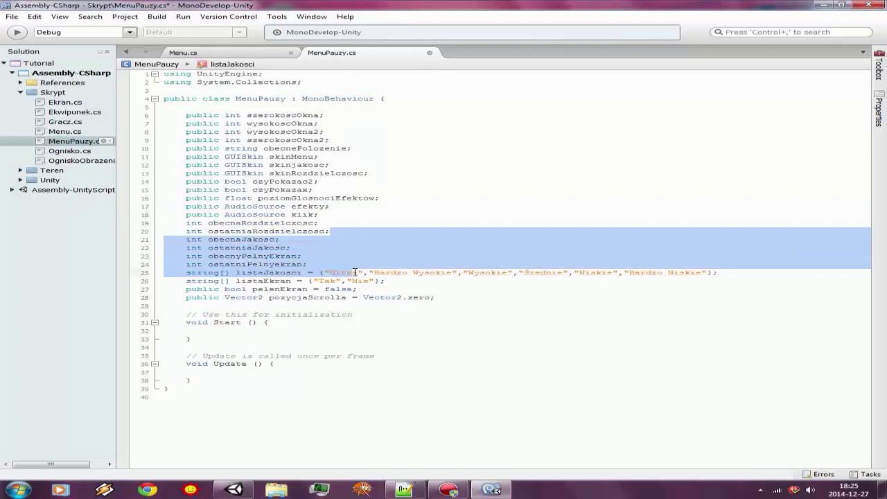
left_click(455, 298)
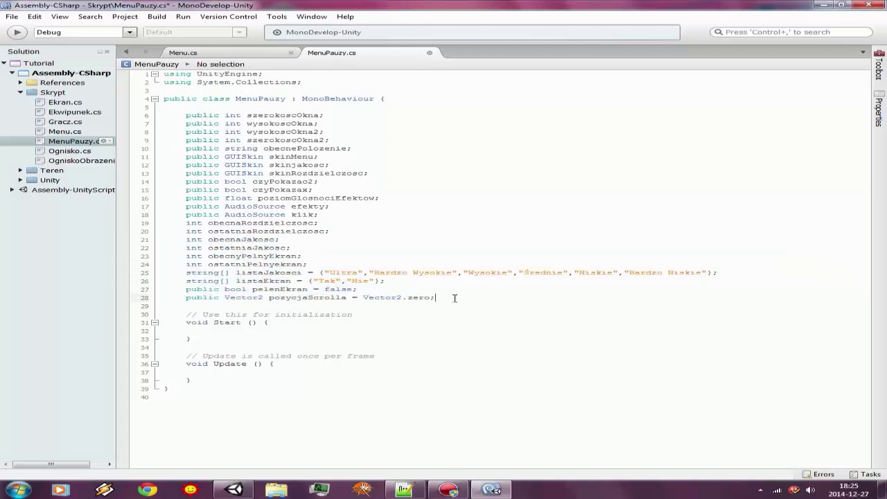
left_click_drag(452, 297, 130, 300)
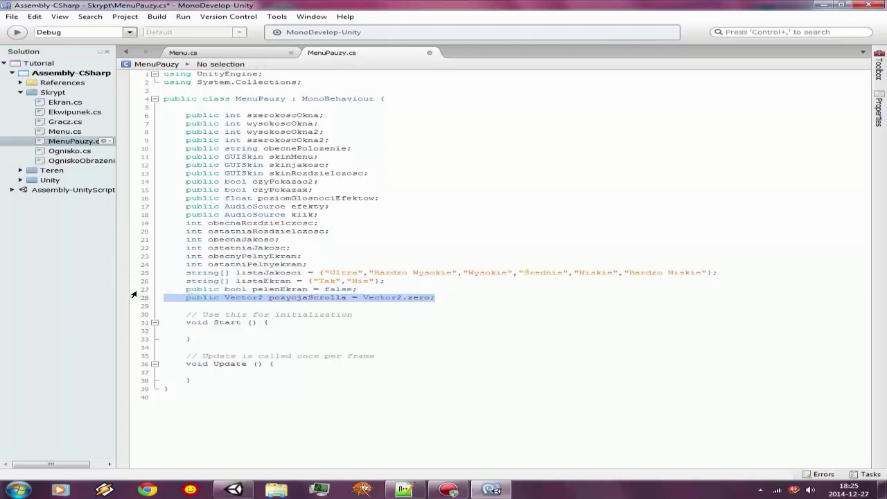
key("Delete")
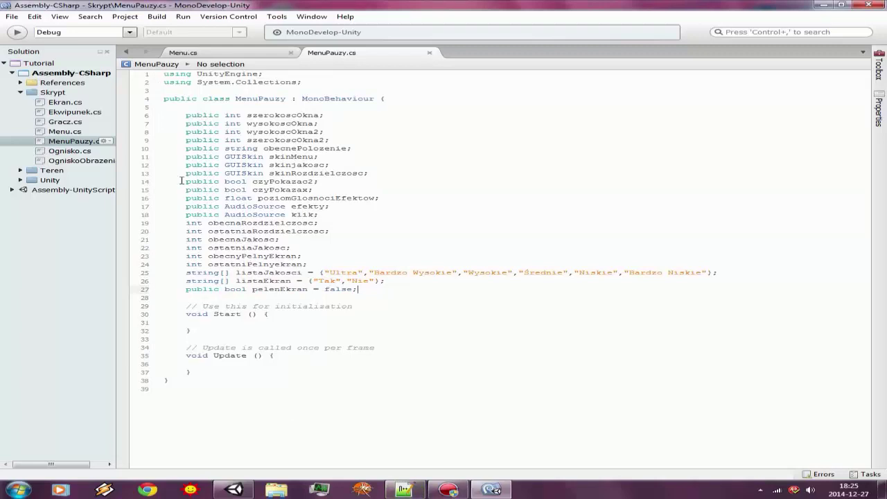
Rename czyPokazax to czyPokazac, save MenuPauzy.cs, and return to Unity.
left_click(234, 490)
left_click(448, 490)
left_click_drag(302, 189, 311, 190)
type("c")
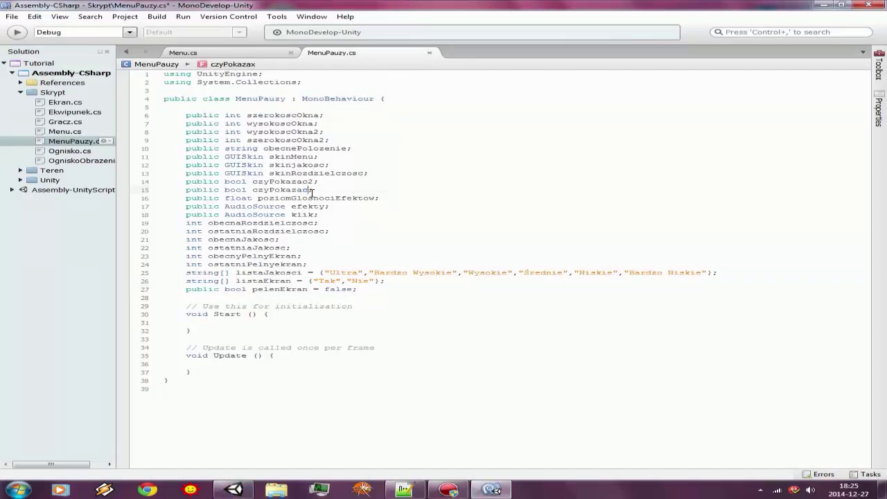
key("ctrl+s")
left_click(232, 488)
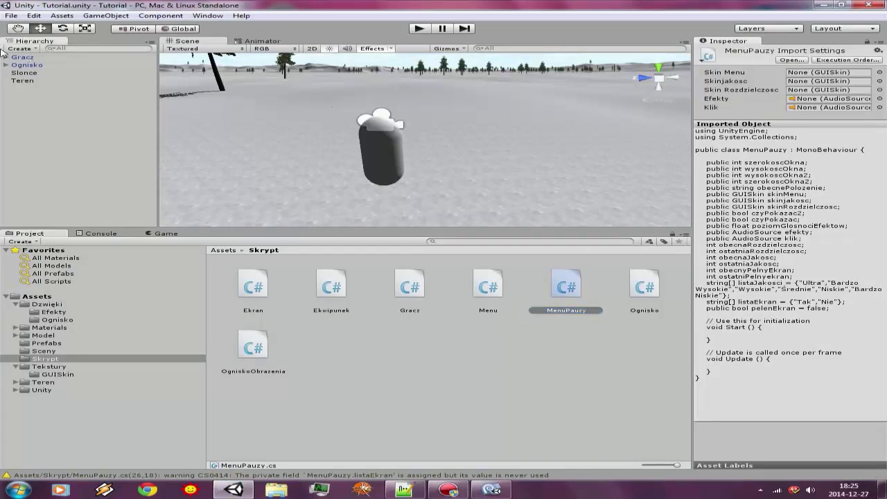
Attach the MenuPauzy script to the Gracz object.
left_click(24, 58)
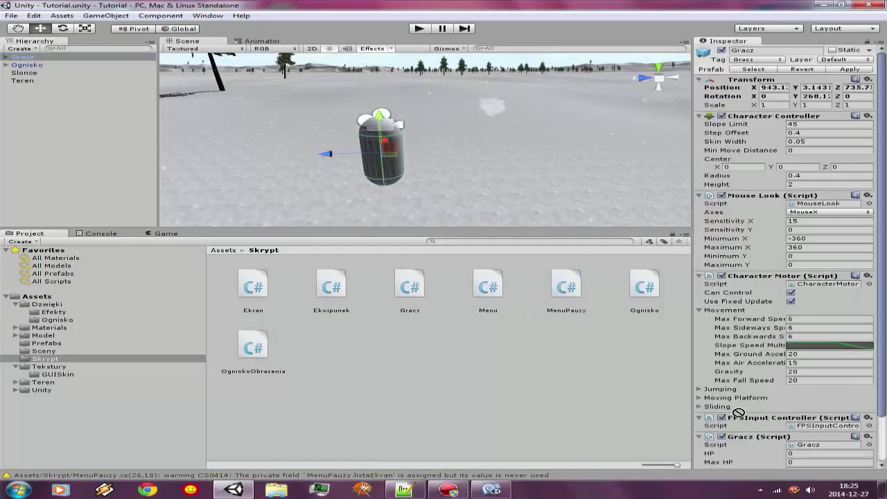
scroll(808, 400, "down", 3)
left_click_drag(566, 286, 740, 466)
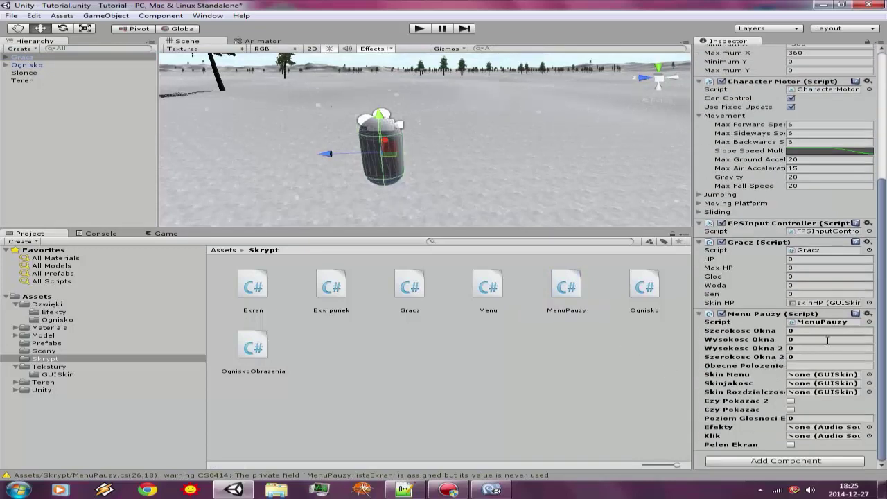
Assign skinMenu, skinjakosc and skinRozdzielczosc skins, and the Ognisko sound to Efekty.
left_click(868, 374)
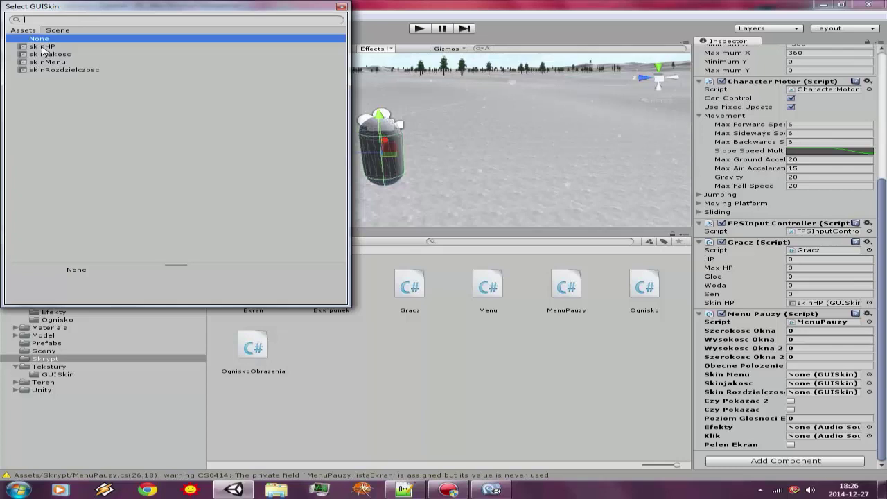
double_click(70, 63)
left_click(869, 383)
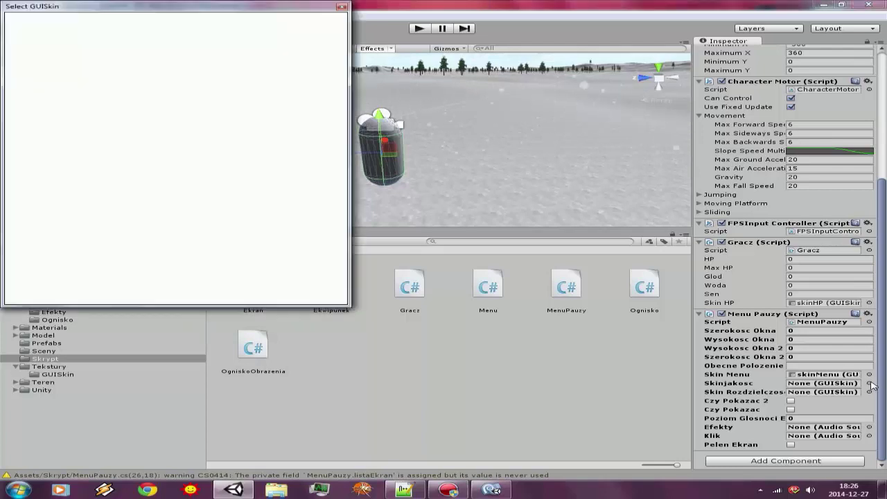
double_click(50, 54)
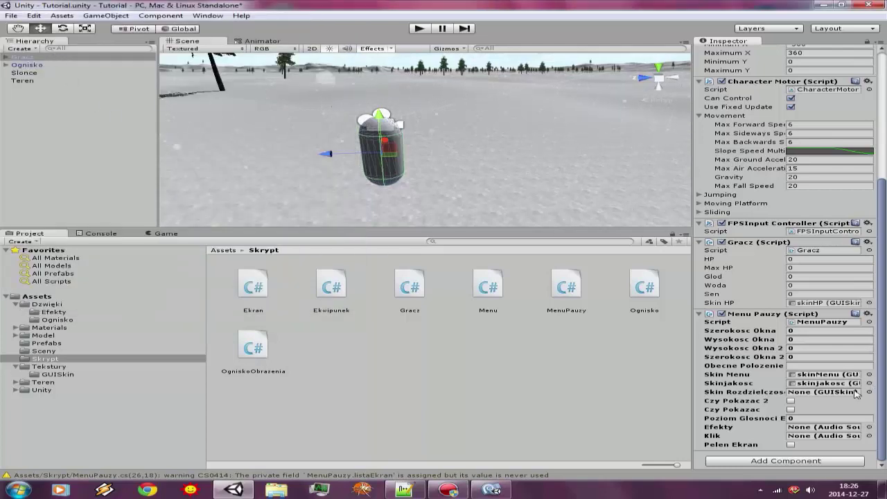
left_click(869, 391)
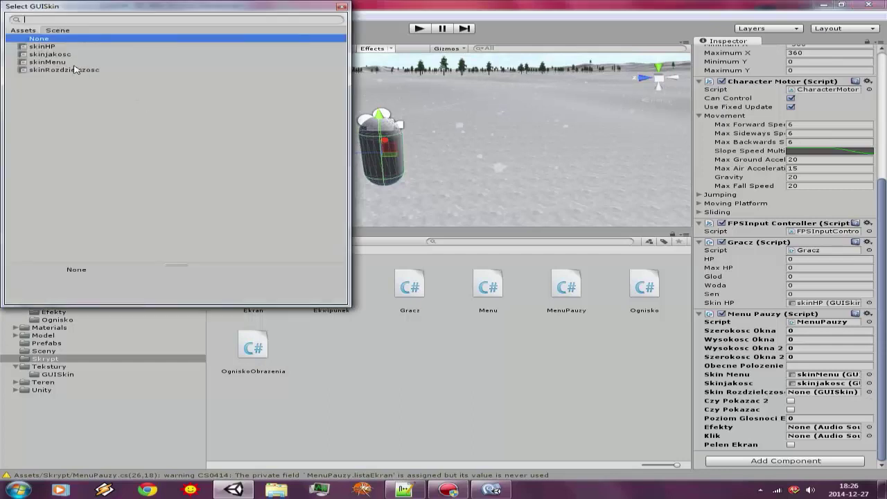
left_click(74, 70)
double_click(75, 70)
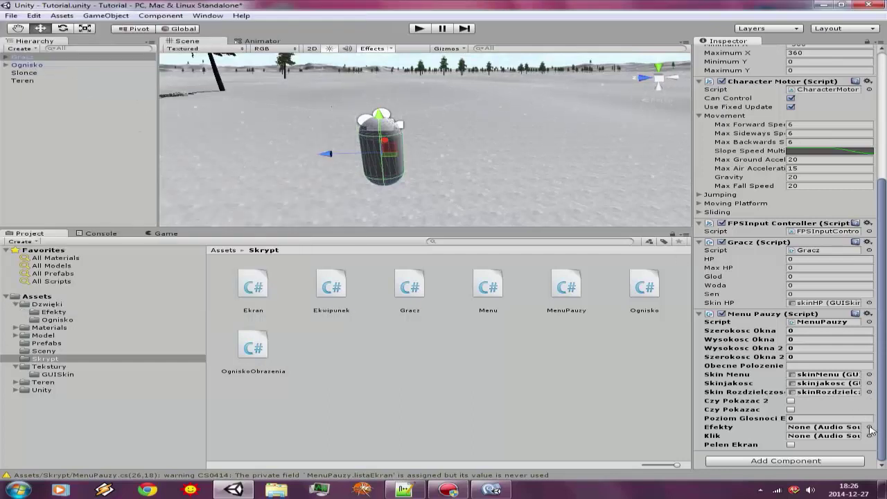
left_click(868, 427)
double_click(43, 46)
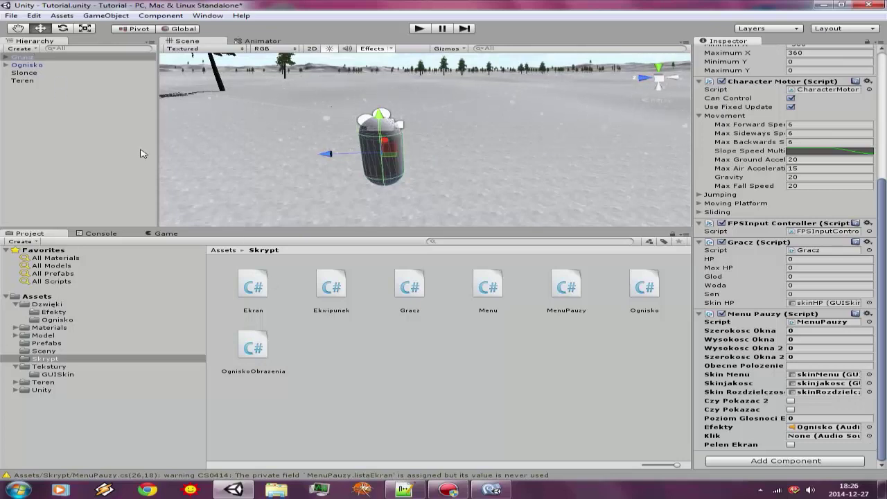
Create an empty object as a child of Gracz and name it Klik.
left_click(5, 57)
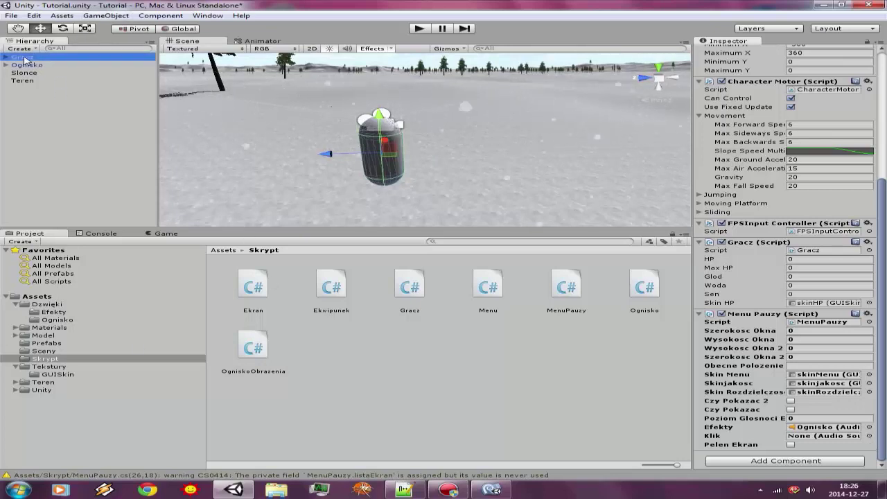
left_click(106, 15)
left_click(104, 25)
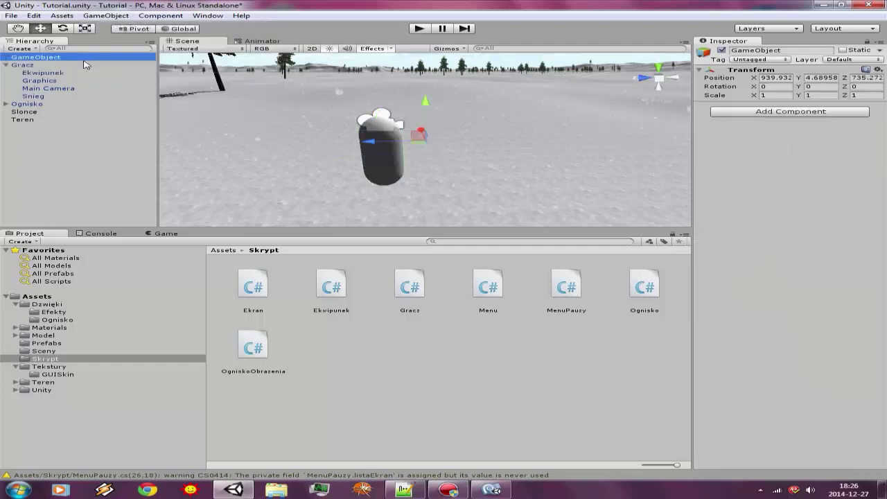
left_click_drag(59, 71, 60, 77)
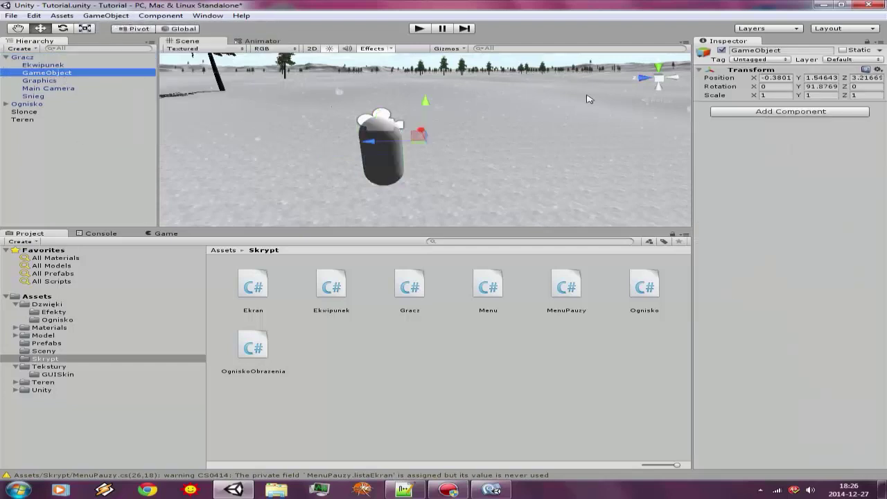
left_click(781, 49)
key("Home")
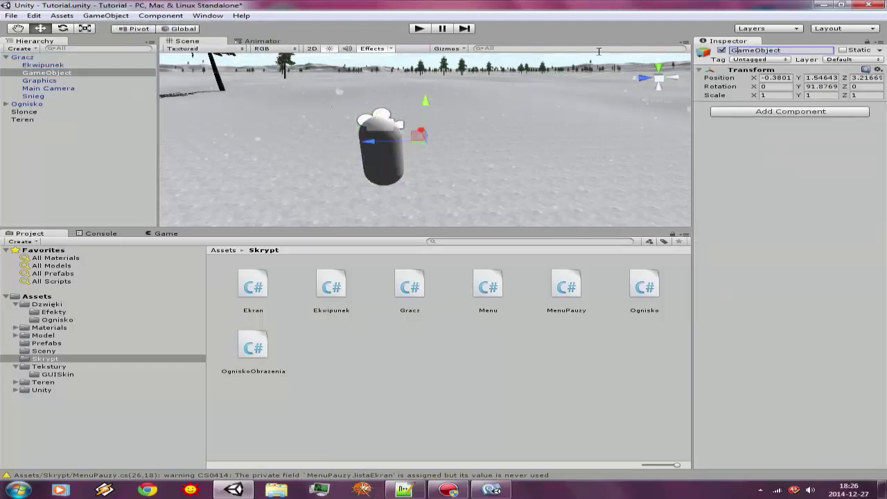
key("BackSpace")
key("BackSpace")
key("BackSpace")
type("K")
key("Escape")
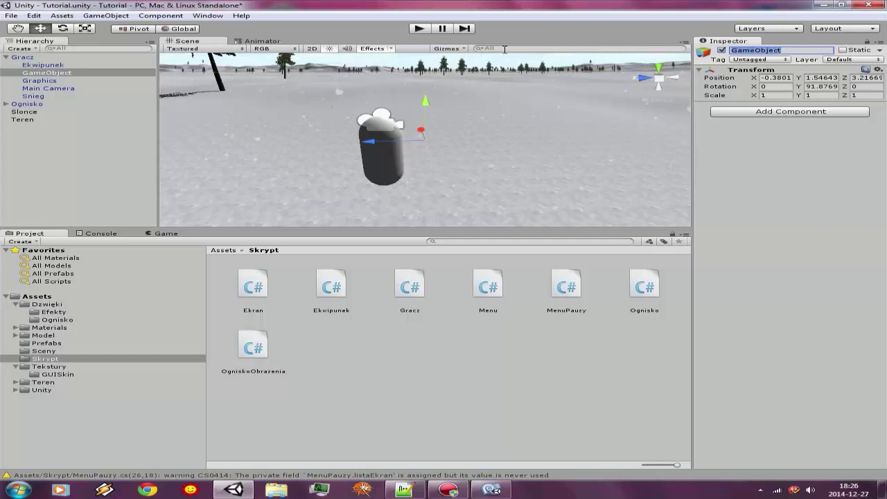
type("Klik")
key("Return")
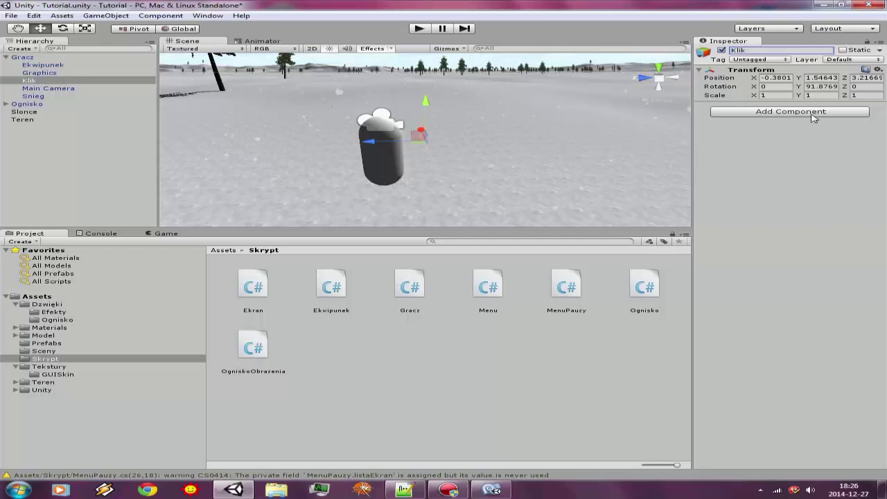
Add an Audio Source component to Klik.
left_click(795, 112)
type("me")
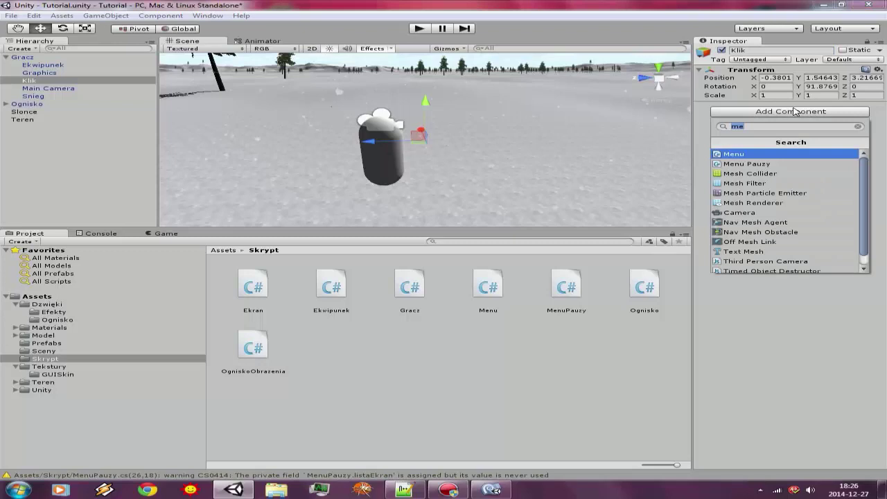
type("audio")
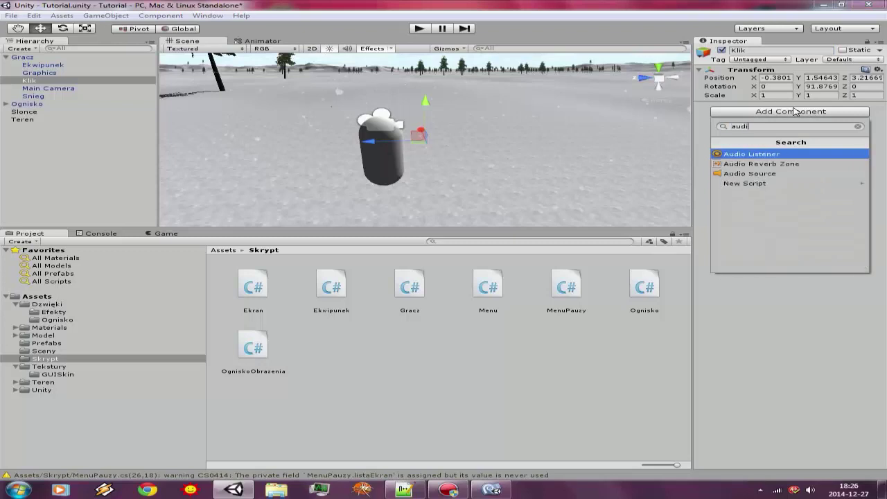
key("Down")
key("Down")
key("Return")
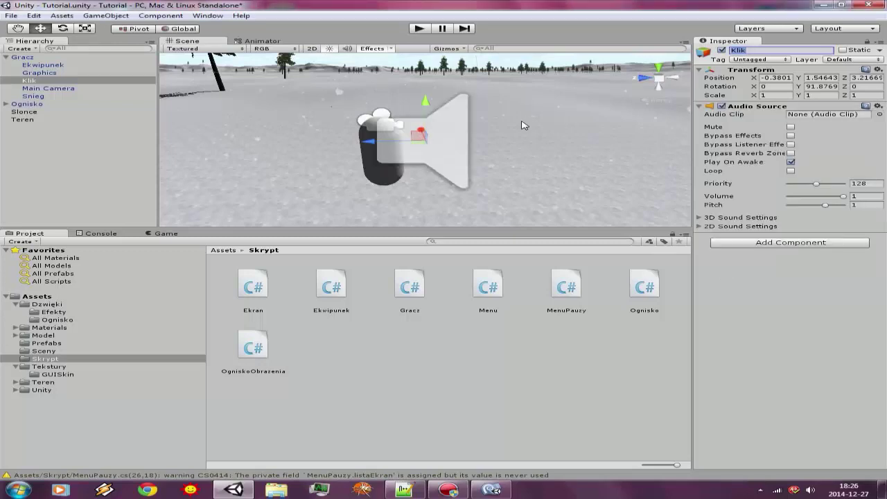
Set Klik's Transform position to 0, 0, 0.
scroll(524, 126, "down", 3)
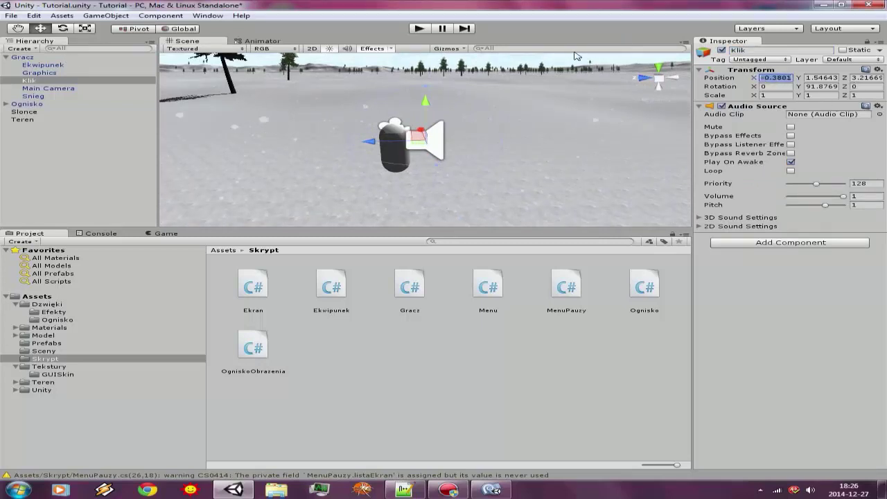
type("0")
left_click(808, 78)
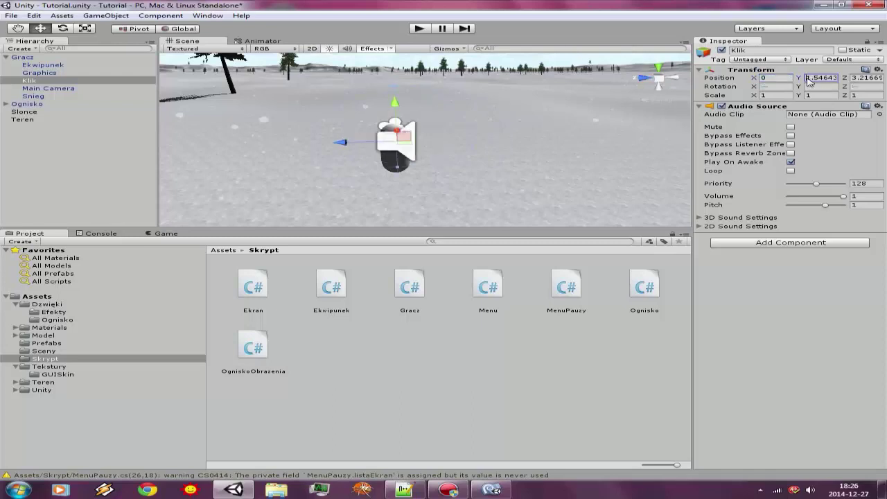
type("0")
left_click(853, 78)
type("0")
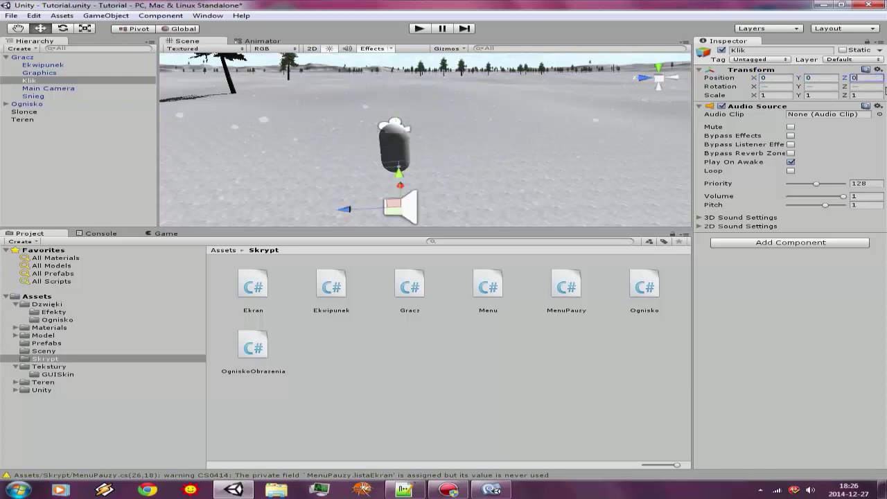
scroll(591, 138, "up", 1)
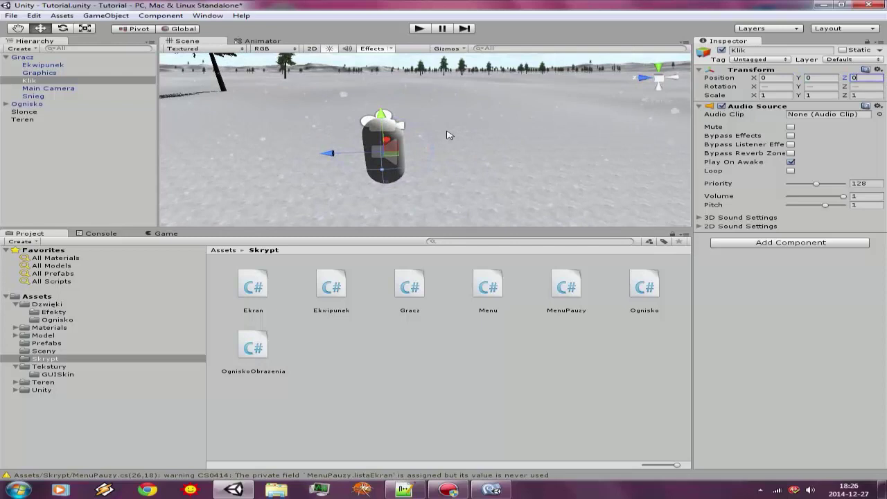
left_click(381, 169)
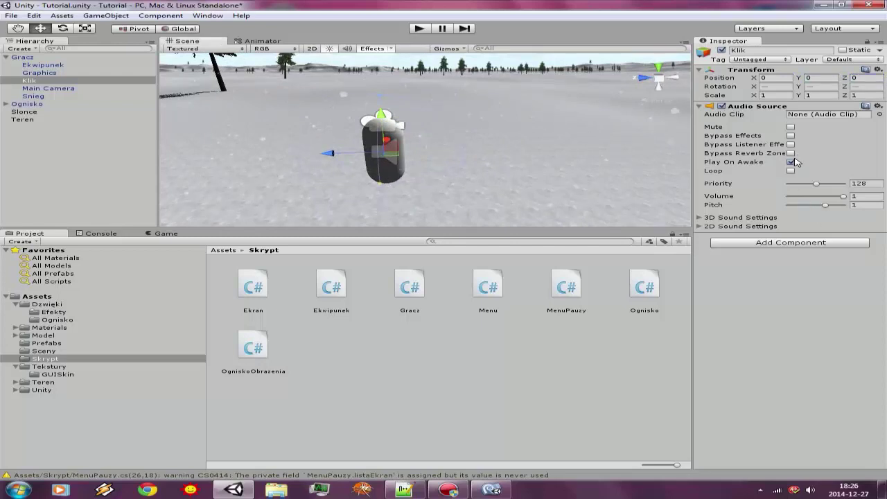
Turn off Play On Awake and assign the soundimpress.plkr clip to Klik's Audio Source.
left_click(790, 161)
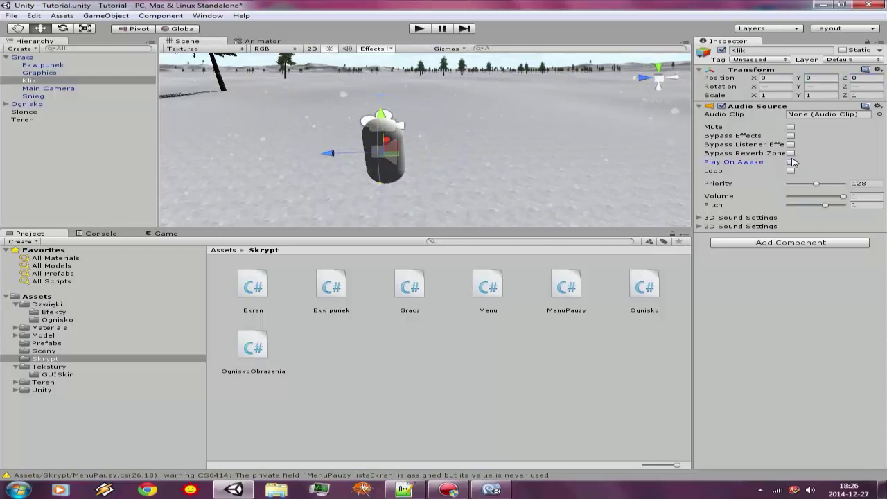
left_click(879, 115)
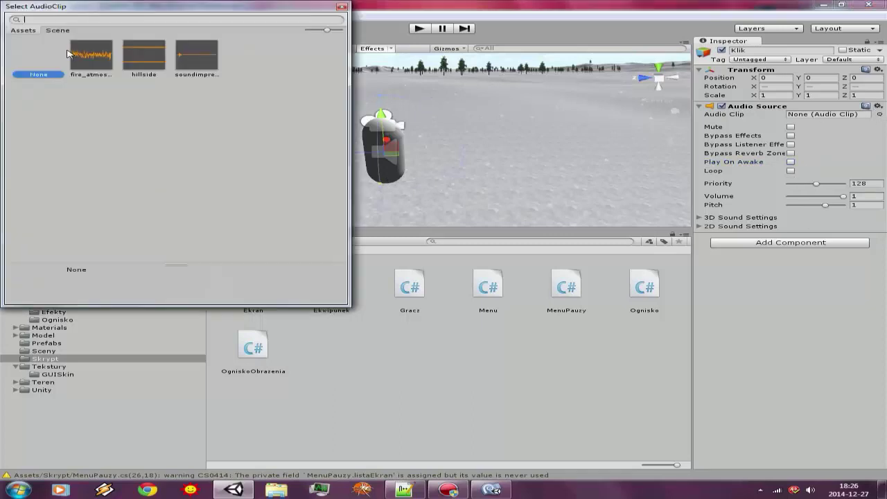
double_click(199, 70)
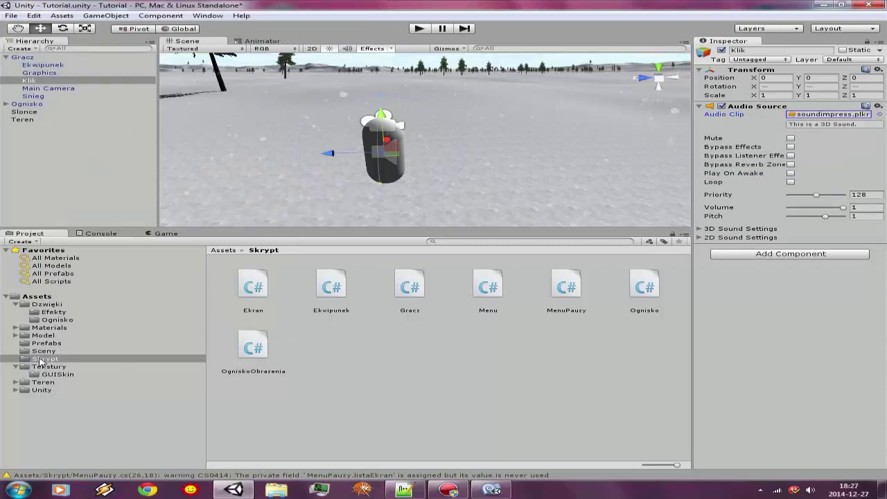
Assign the Klik audio source to Gracz's Menu Pauzy Klik field, then return to MenuPauzy.cs.
left_click(29, 57)
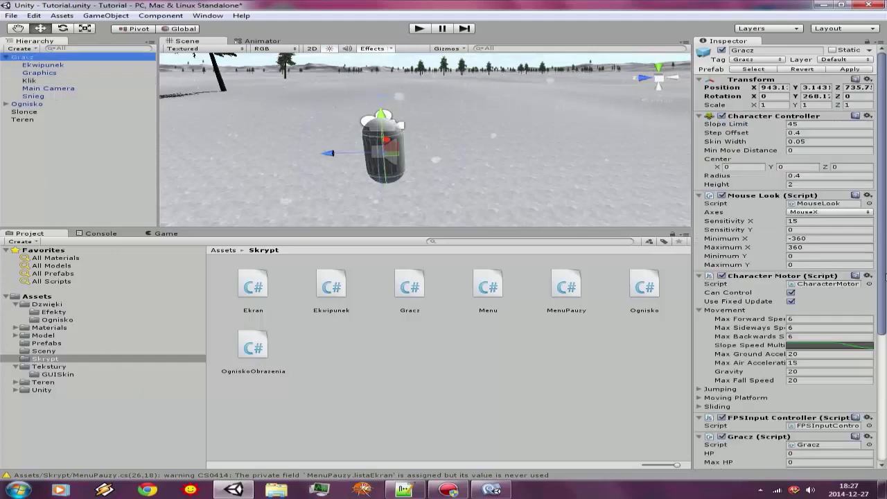
scroll(884, 276, "down", 5)
left_click(868, 435)
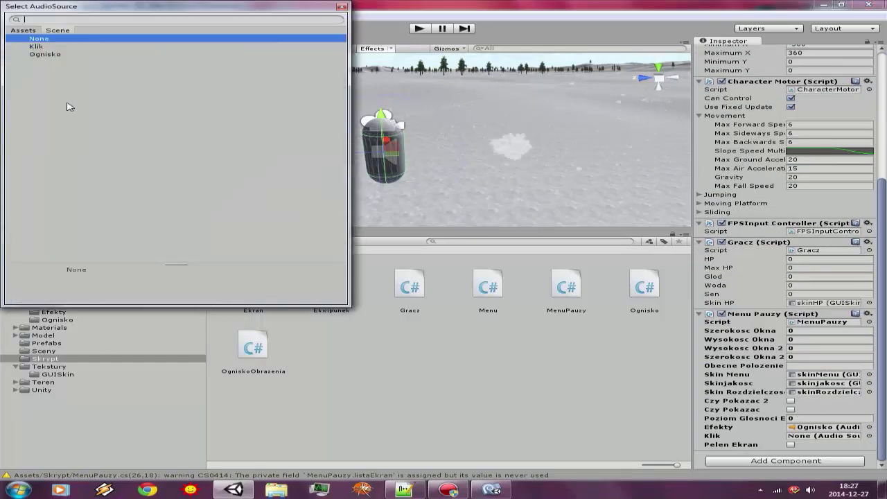
double_click(36, 46)
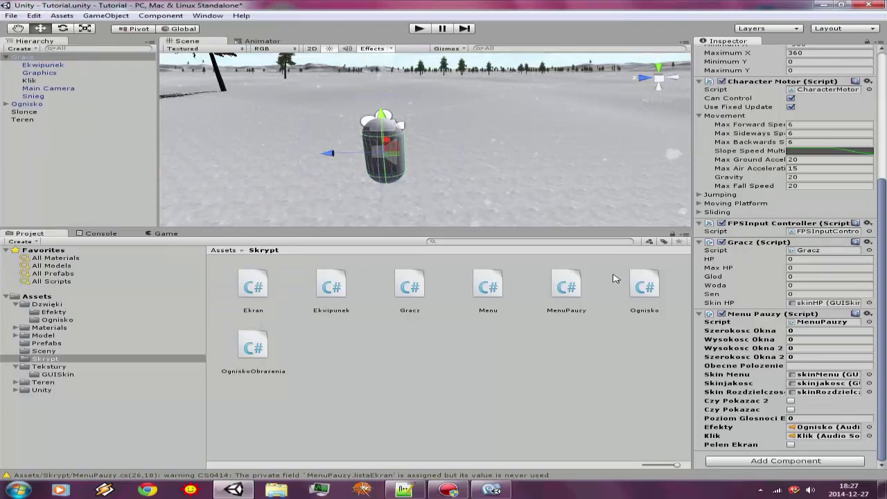
scroll(864, 113, "up", 5)
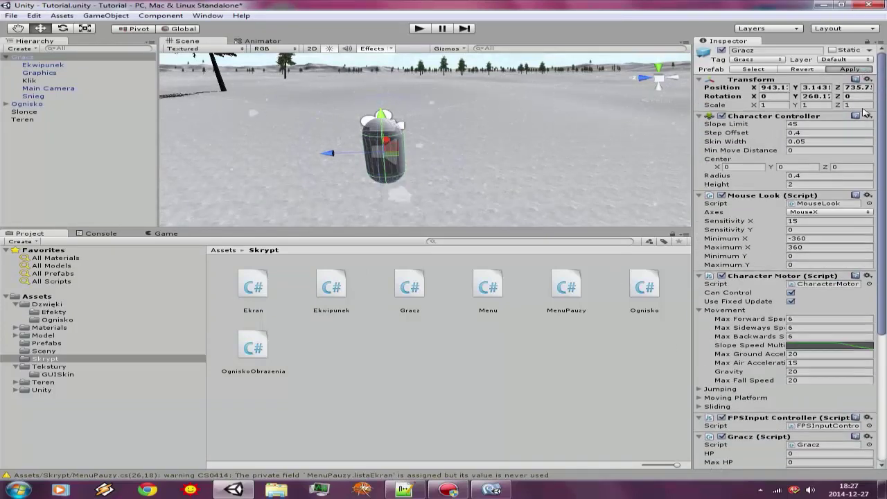
scroll(864, 112, "down", 5)
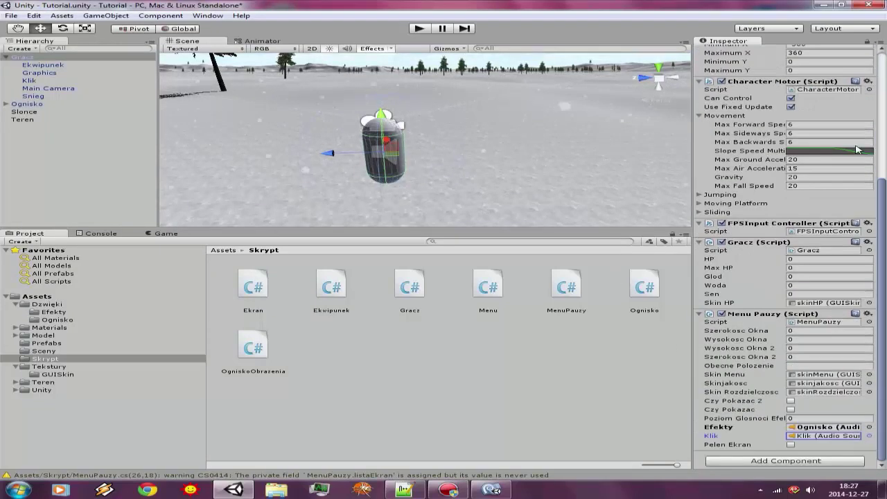
left_click(509, 489)
left_click(246, 321)
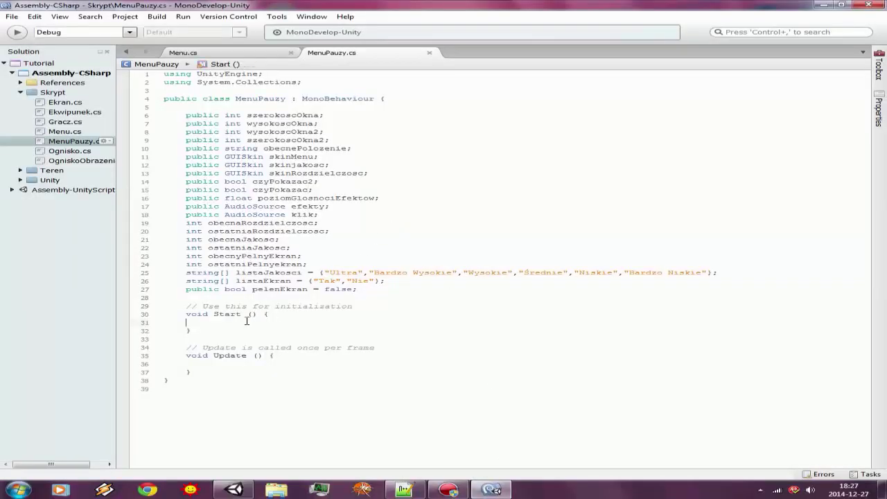
Set obecnePolozenie to "Menu Pauzy" in Start() and save the script.
key("Tab")
type("o")
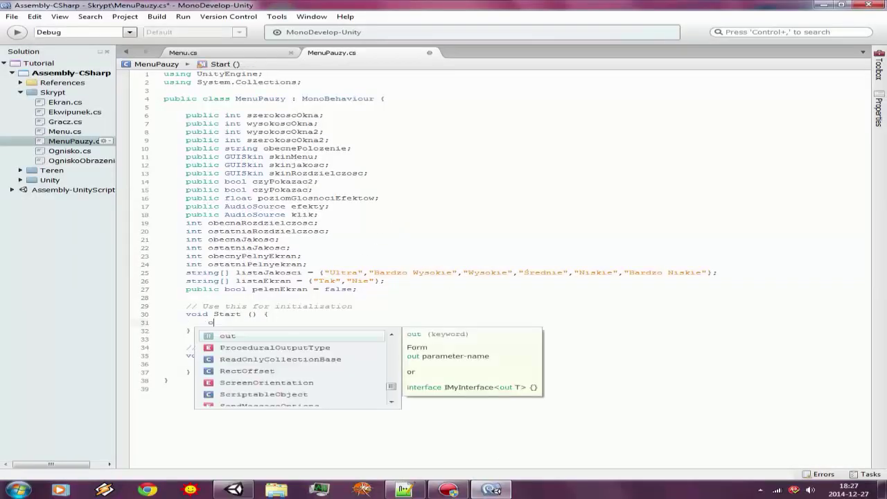
type("be")
key("Down")
key("Down")
key("space")
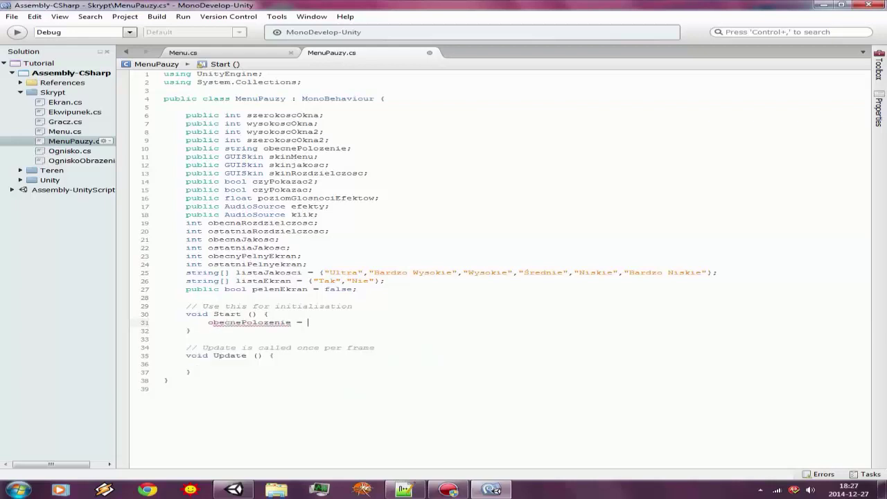
type("\"\"")
type("Menu ")
type("Pauzy\";")
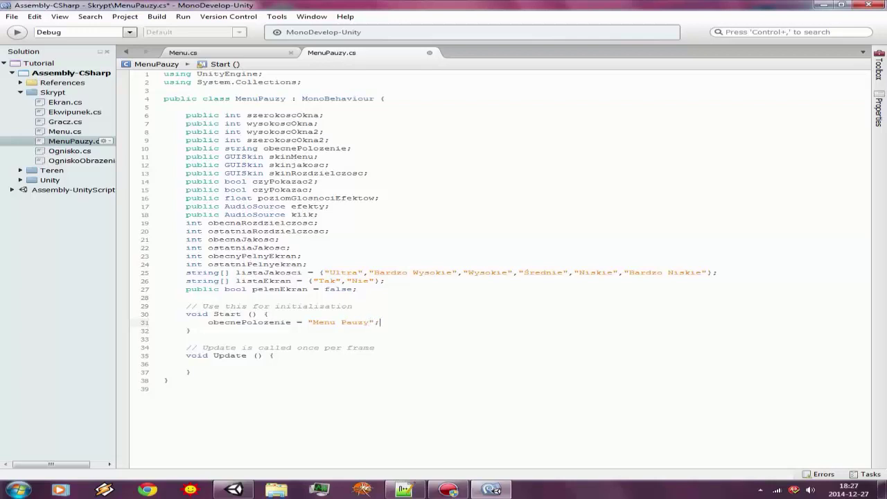
key("ctrl+s")
Add a void OnGUI() method with an opening brace after Update().
left_click(195, 377)
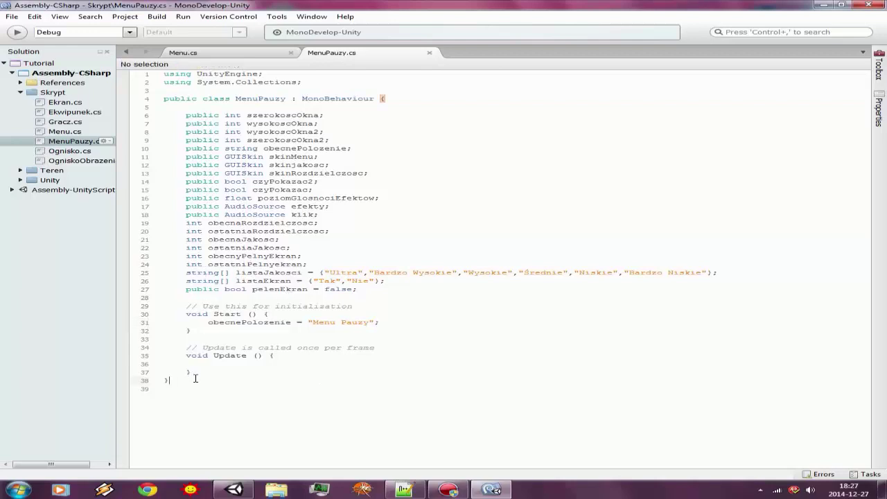
left_click(204, 375)
key("Return")
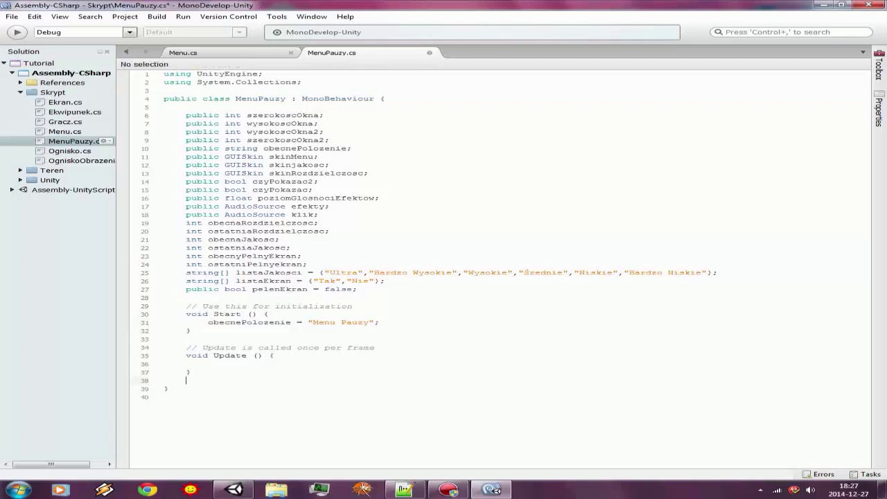
key("ctrl+space")
key("Escape")
type("v")
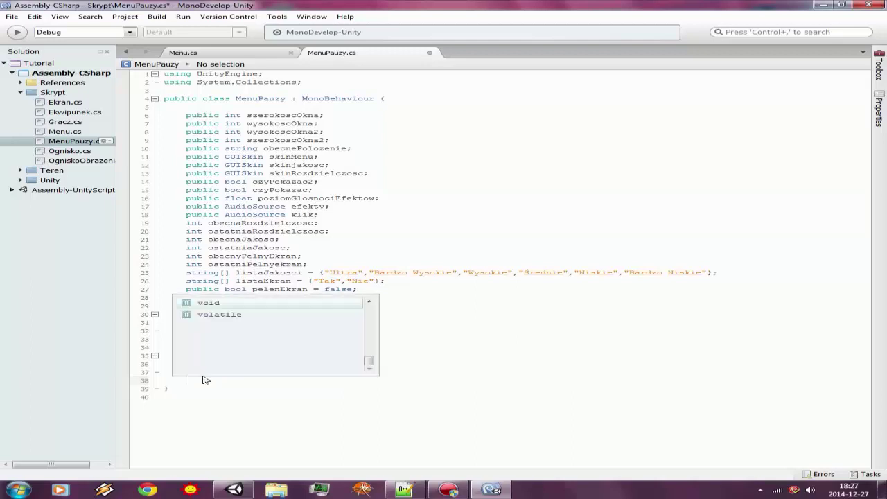
type("po")
key("BackSpace")
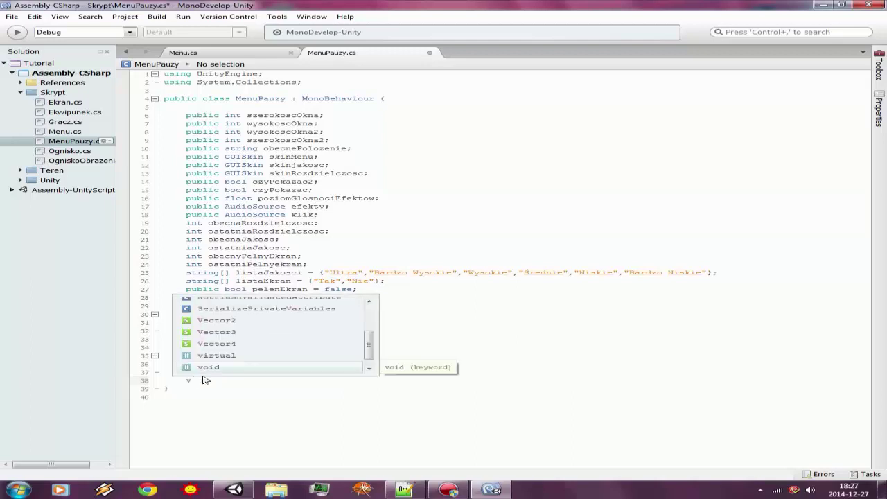
key("Escape")
type("oid On")
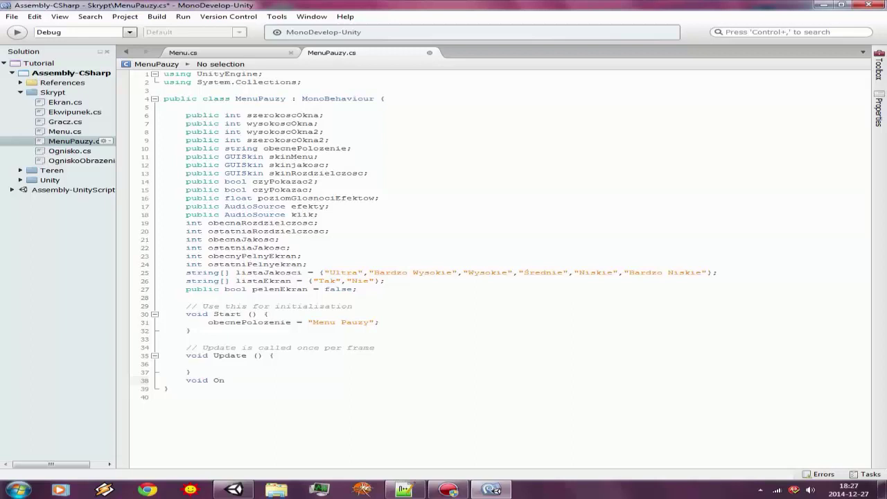
type("GUI")
type("()")
key("Return")
type("{")
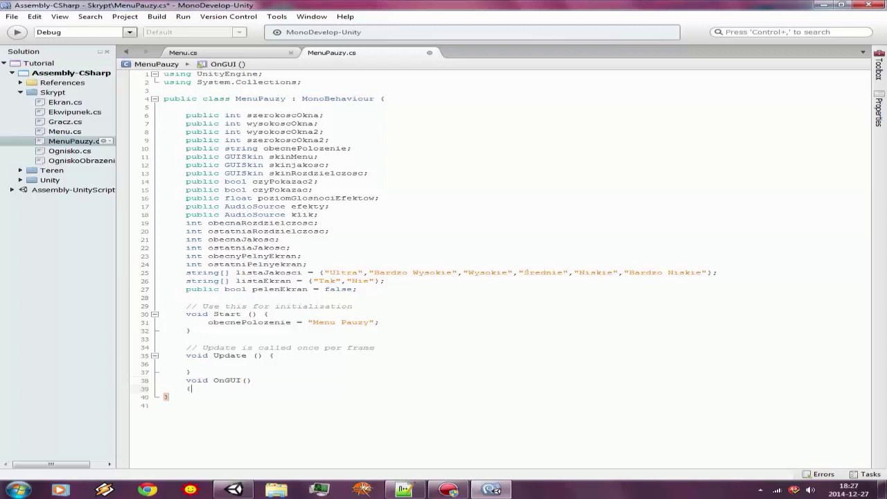
key("Return")
key("Return")
Add an OnGUI if-block for obecnePolozenie == "Menu Pauzy" && czyPokazac == true, then save.
type("}")
type("if")
type("()")
key("ctrl+space")
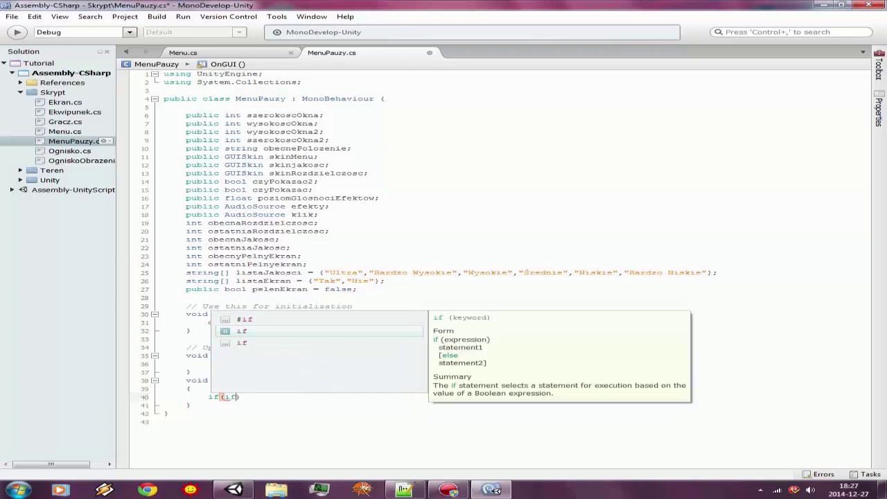
key("Escape")
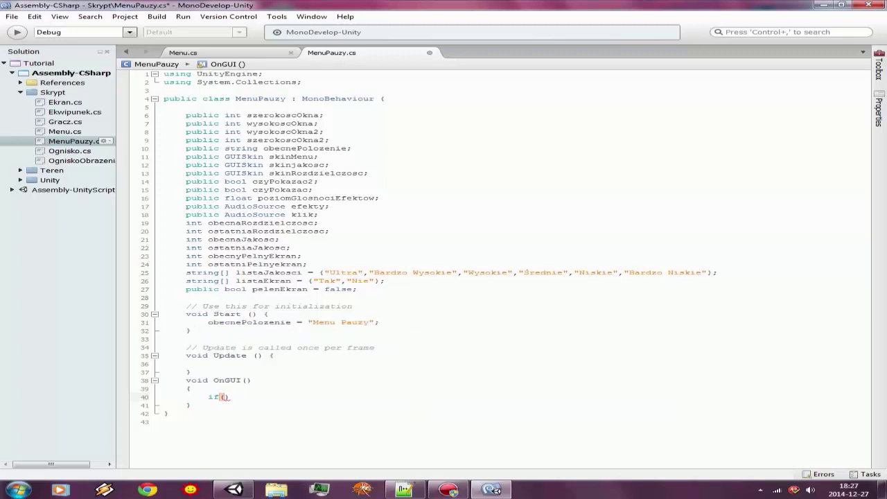
type("obec")
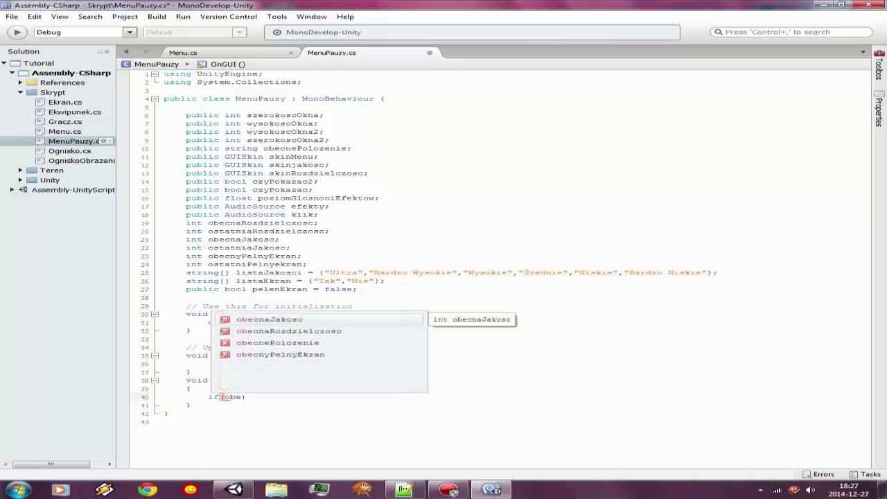
type("ne")
key("Return")
type("== ")
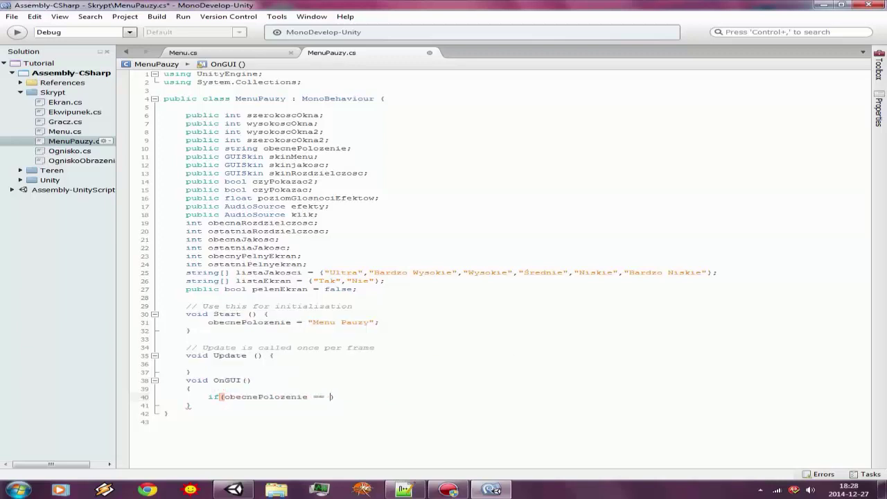
type("\"")
type("Menu ")
type("OP")
key("BackSpace")
key("BackSpace")
type("P")
type("auzy\" ")
type("&& ")
type("czy")
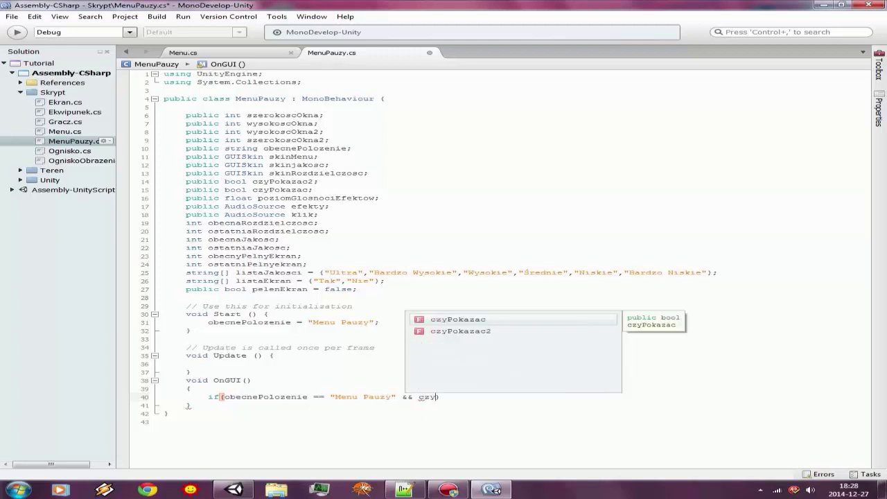
key("Return")
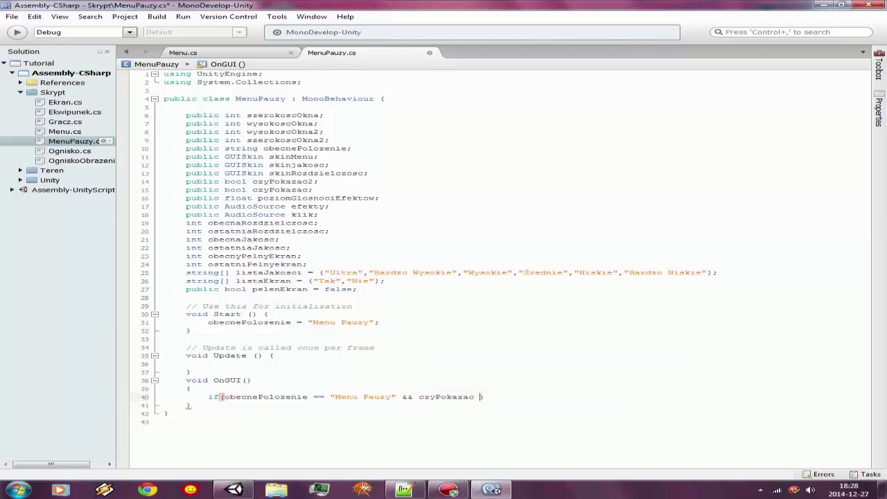
type("== tr")
type("ue")
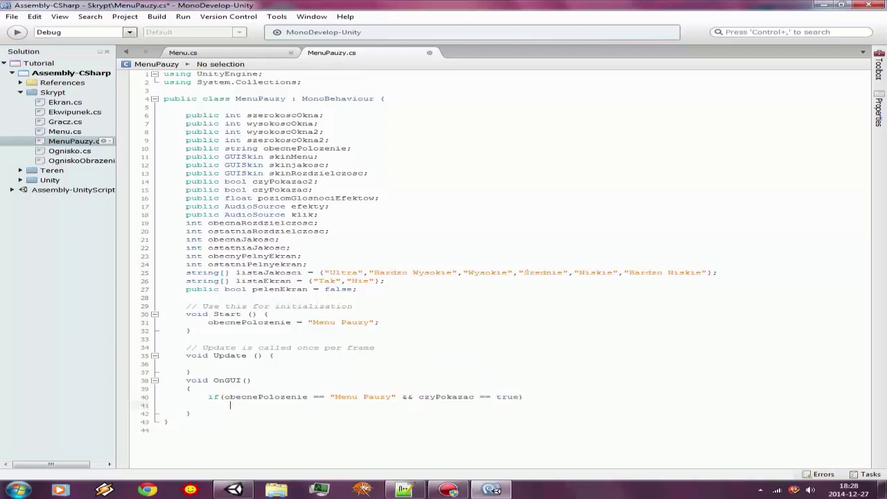
key("End")
key("Return")
type("{")
key("Return")
key("ctrl+s")
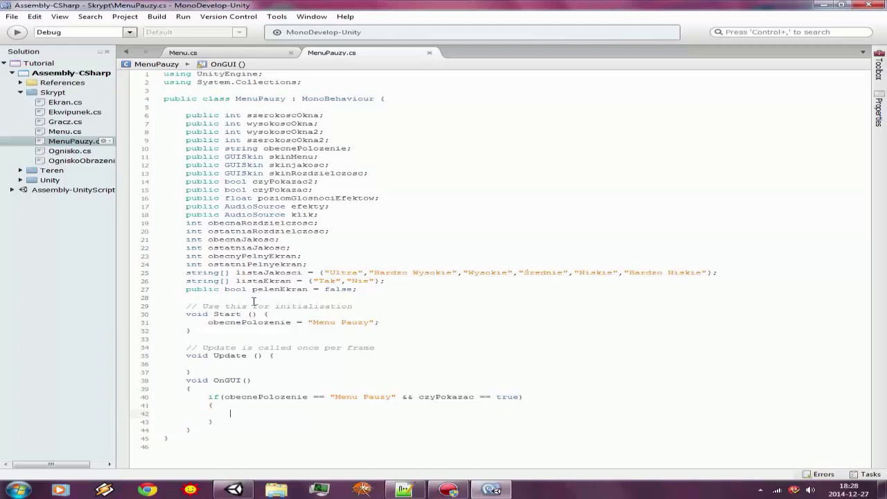
Add czyPokazac = false; below the obecnePolozenie line in Start, save, and indent Update's empty line.
left_click(395, 321)
key("Return")
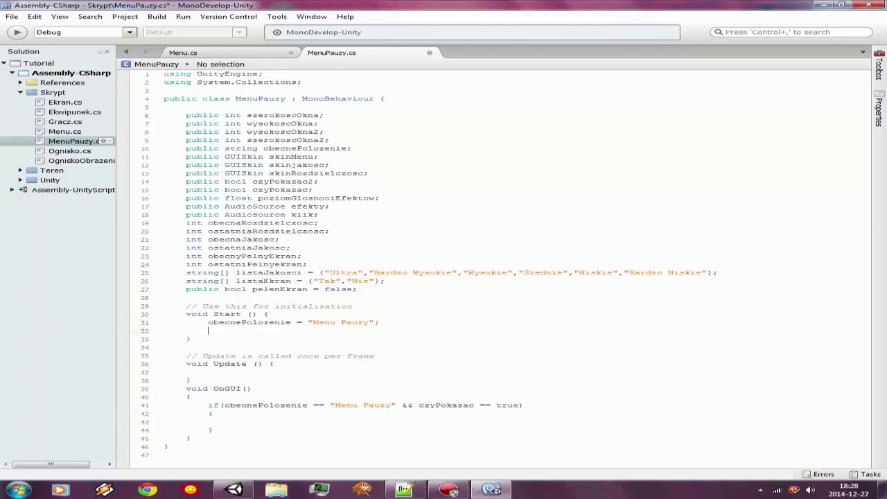
type("czyPokazac =")
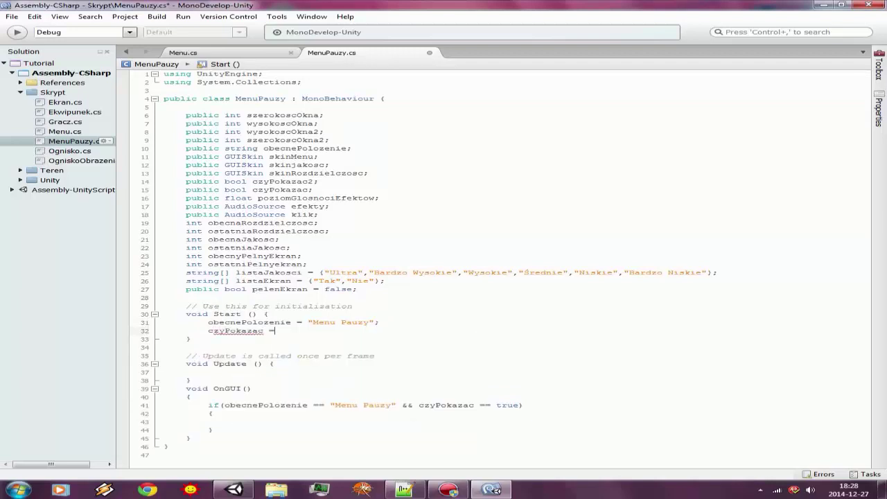
type(" fl")
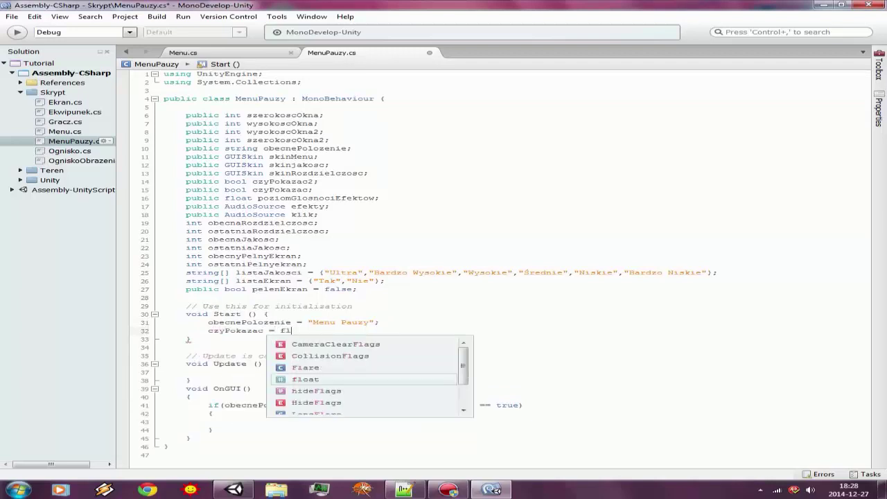
type("alse;")
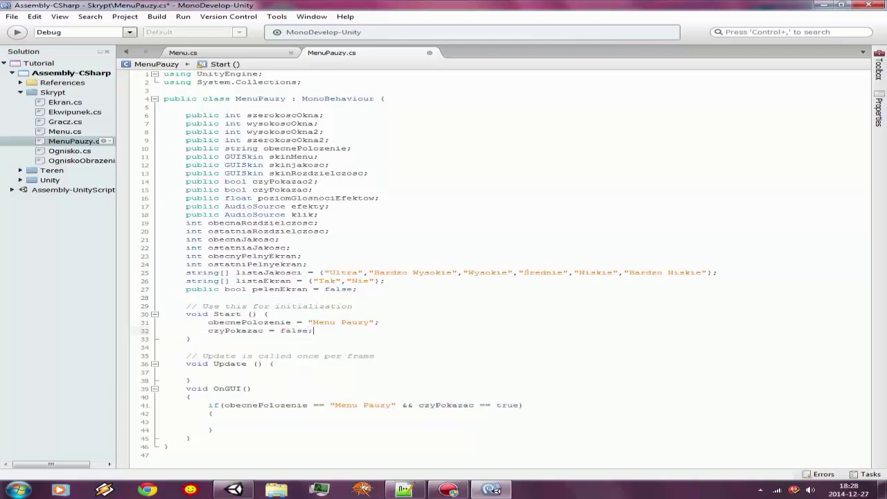
key("ctrl+s")
left_click(246, 372)
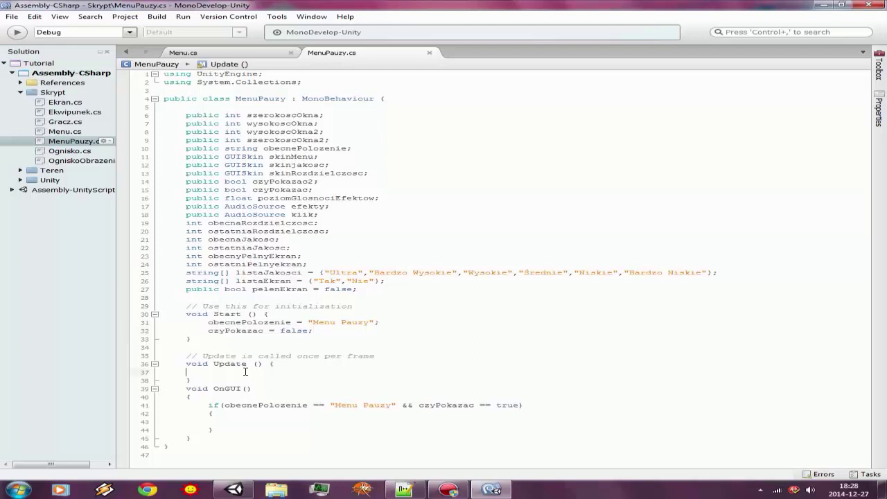
key("Tab")
In Update, write if (Input.GetKeyDown(KeyCode.Escape)) and open its brace block.
type("if(")
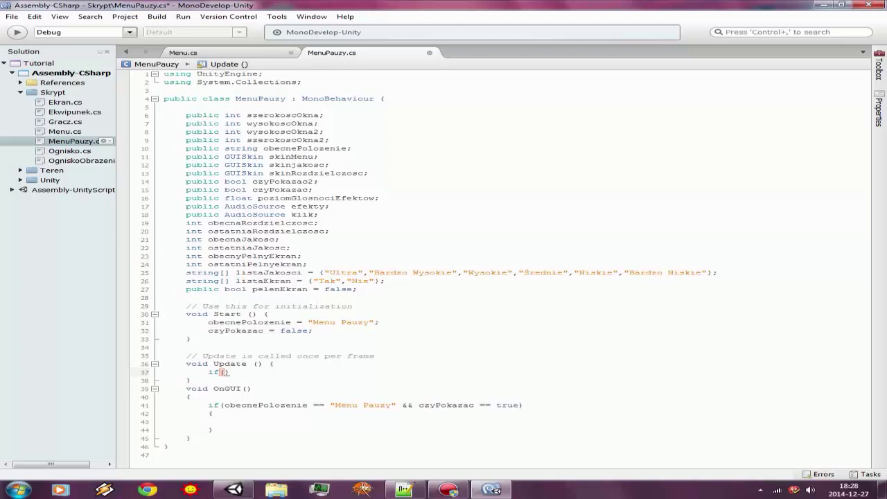
type("in")
key("Up")
key("Up")
key("Return")
type(".")
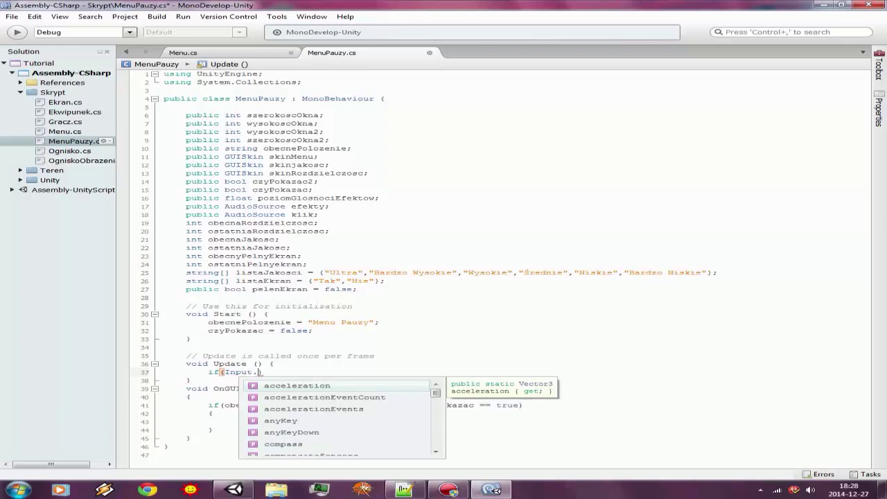
type("get")
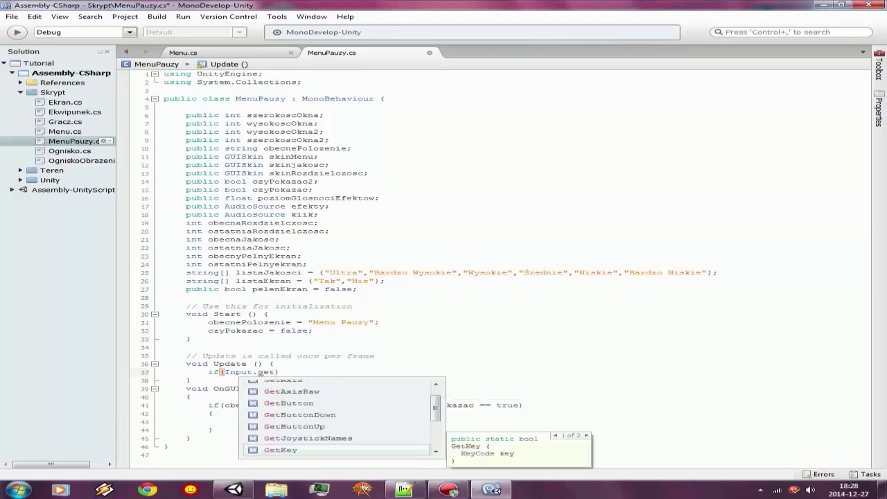
type("k")
key("Down")
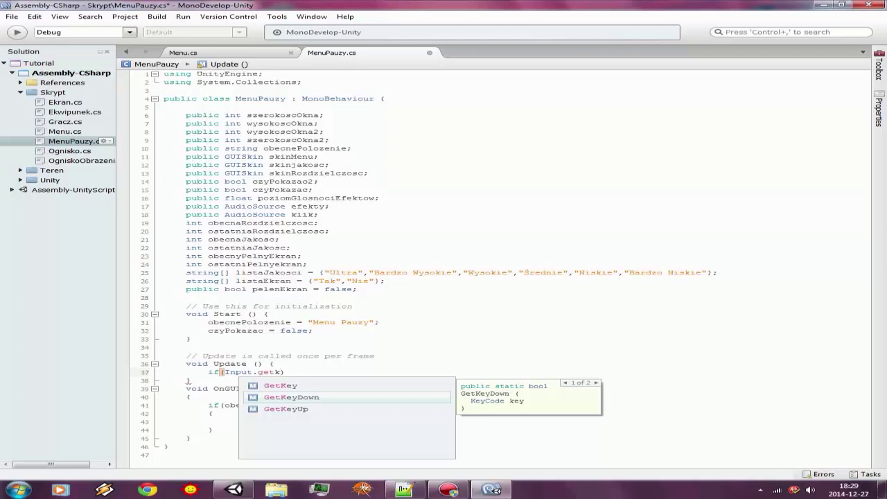
key("Return")
type("(")
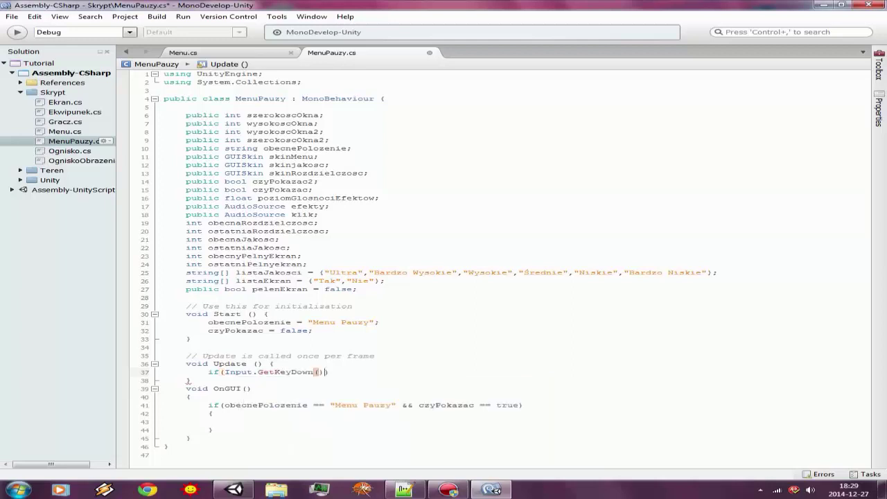
type("ked")
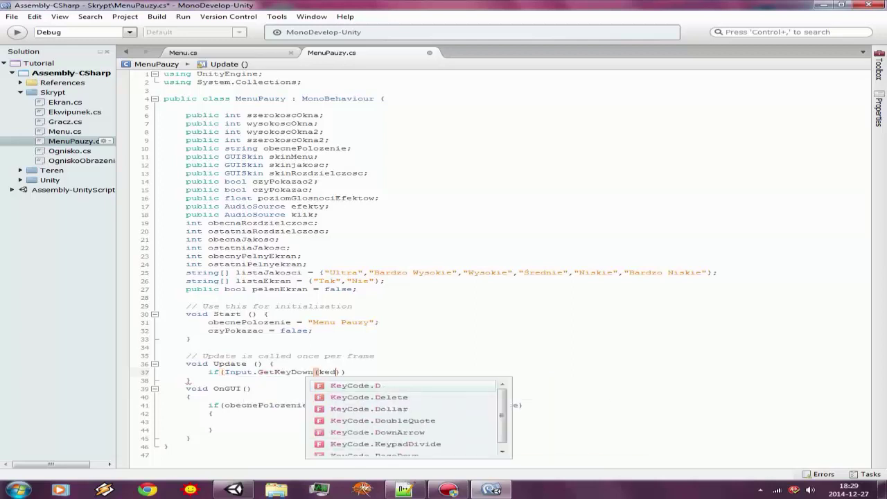
key("Return")
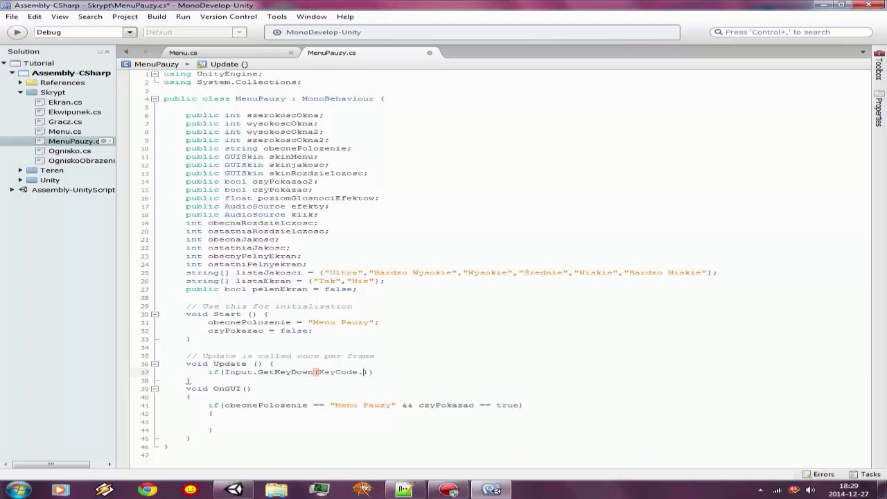
type("e.Esc")
key("Return")
key("End")
key("Return")
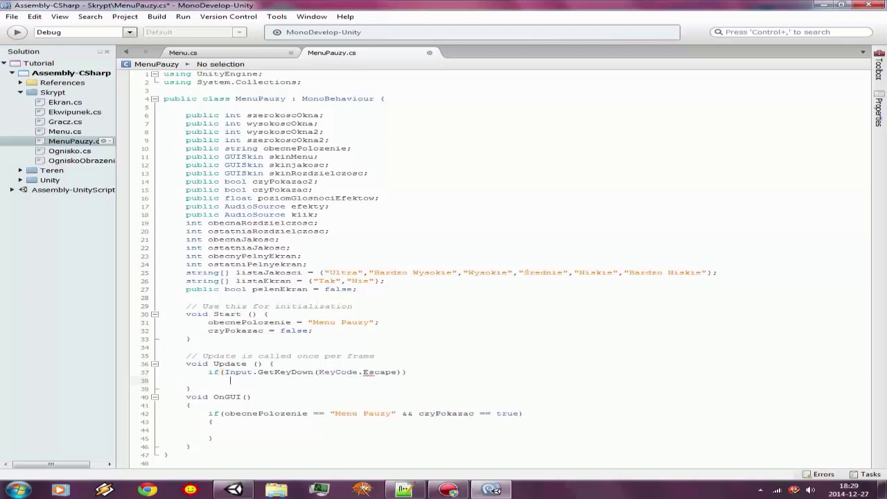
type("{")
key("Return")
key("Return")
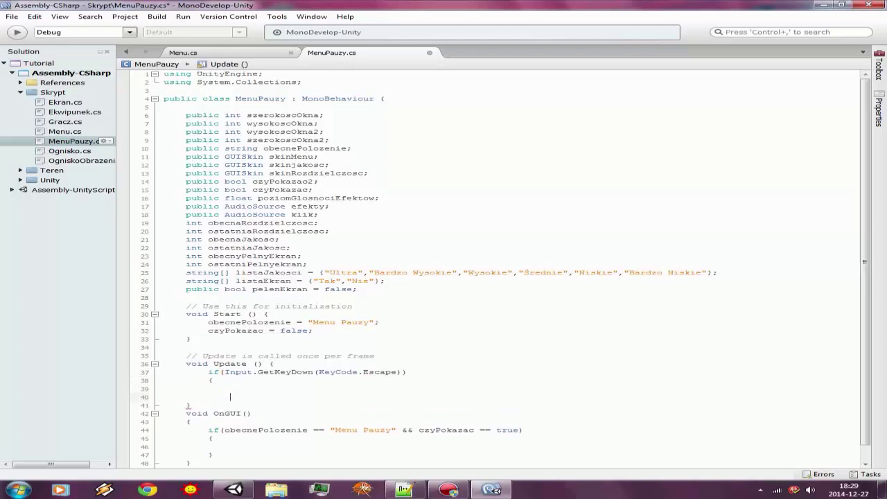
Close the Escape block and add if (!czyPokazac) inside it, setting czyPokazac to true.
type("}")
left_click(230, 388)
type("if")
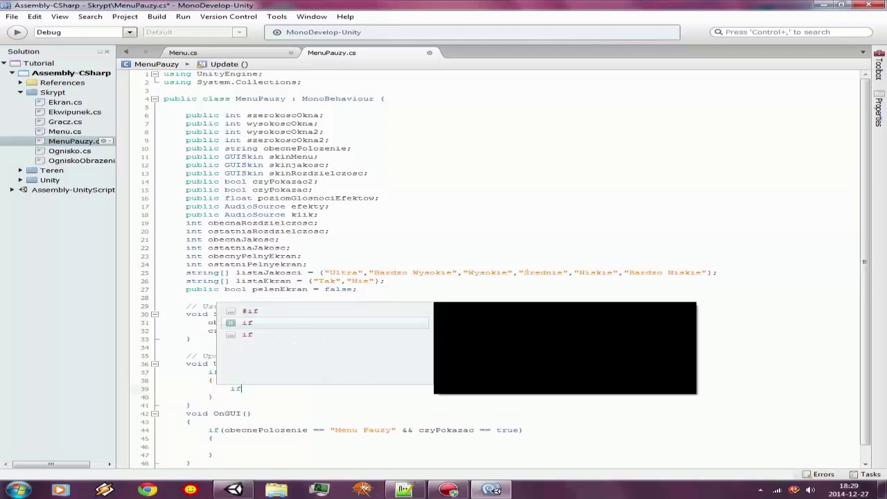
type("()")
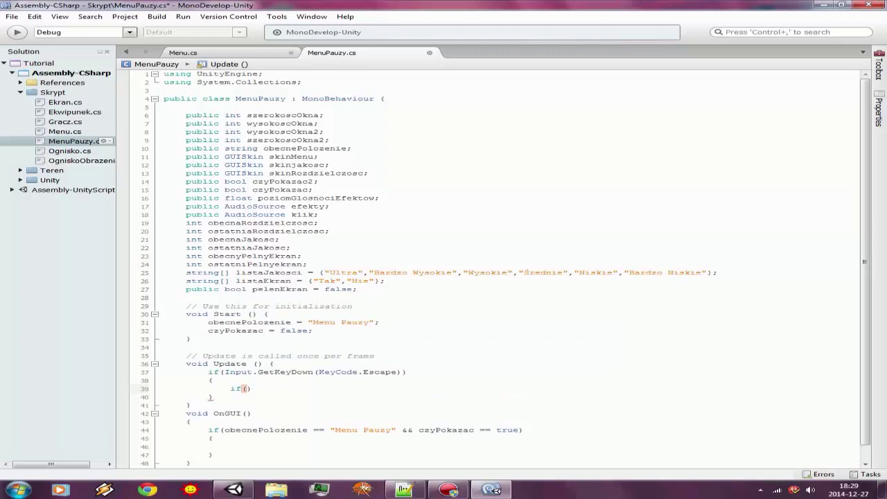
type("!")
mouse_move(418, 429)
left_mouse_down()
mouse_move(526, 430)
mouse_move(478, 431)
mouse_move(518, 430)
left_mouse_up()
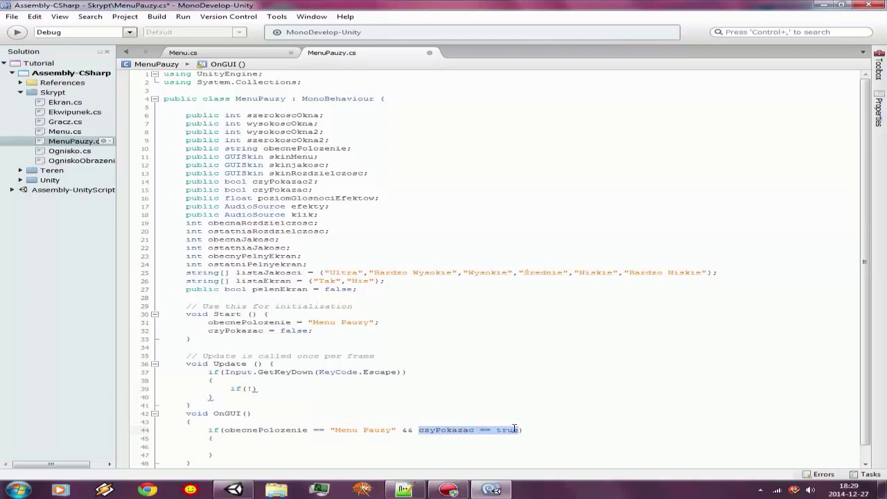
left_click_drag(517, 430, 252, 414)
left_click(247, 388)
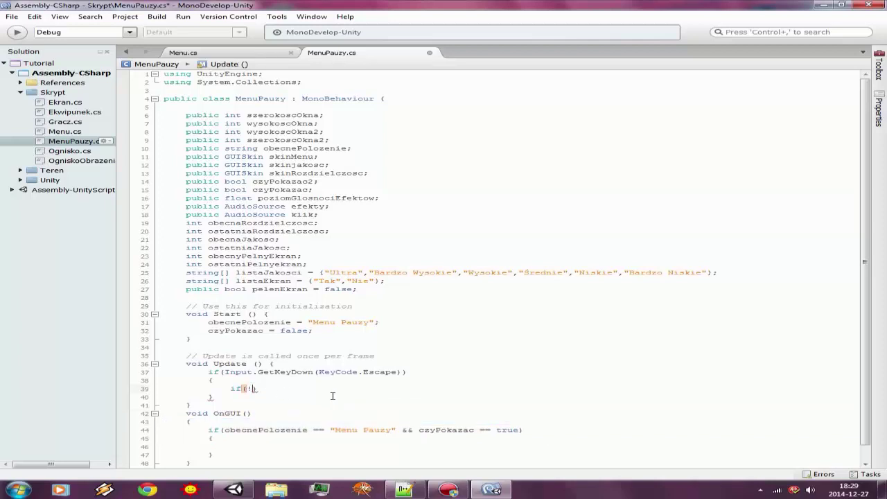
type("czy")
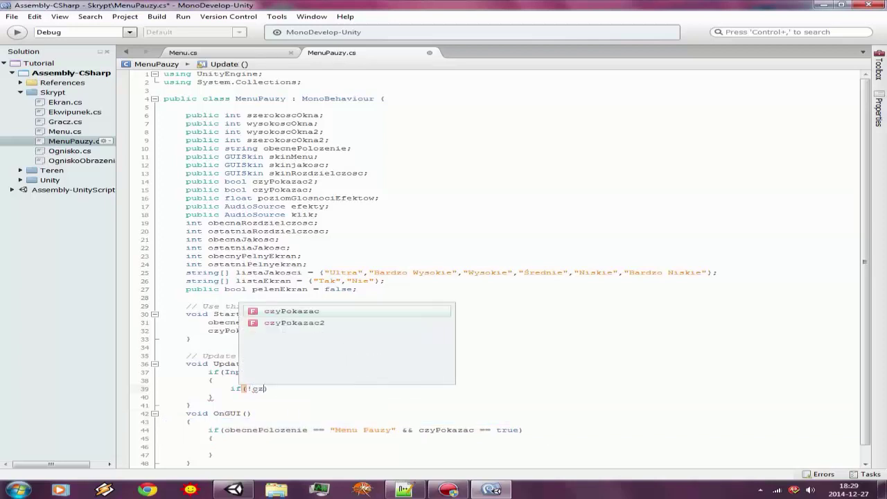
key("Return")
type(")")
key("Return")
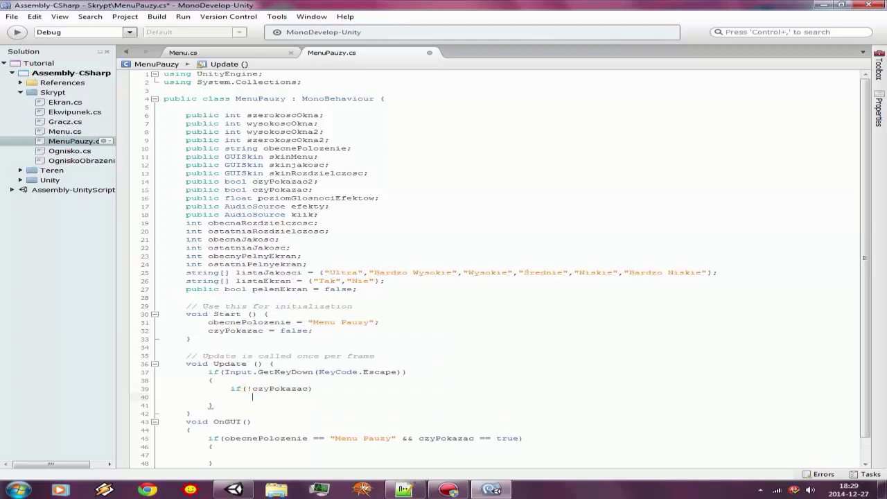
type("{")
key("Return")
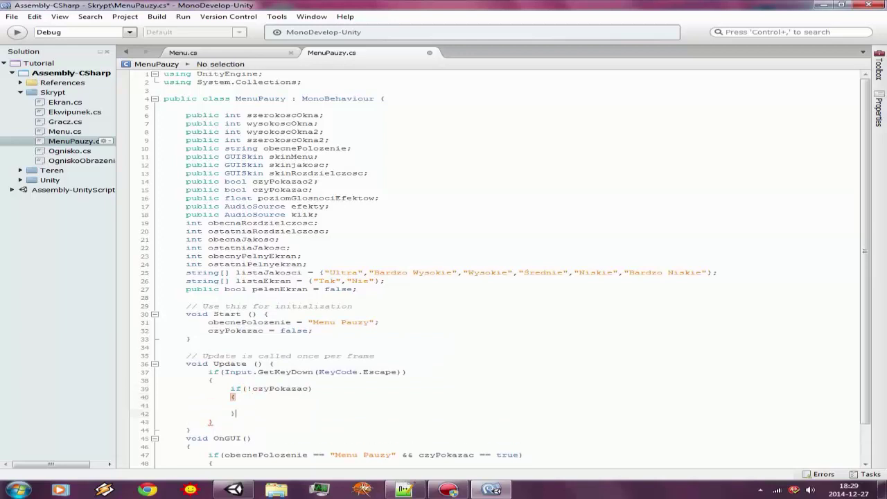
type("zy ")
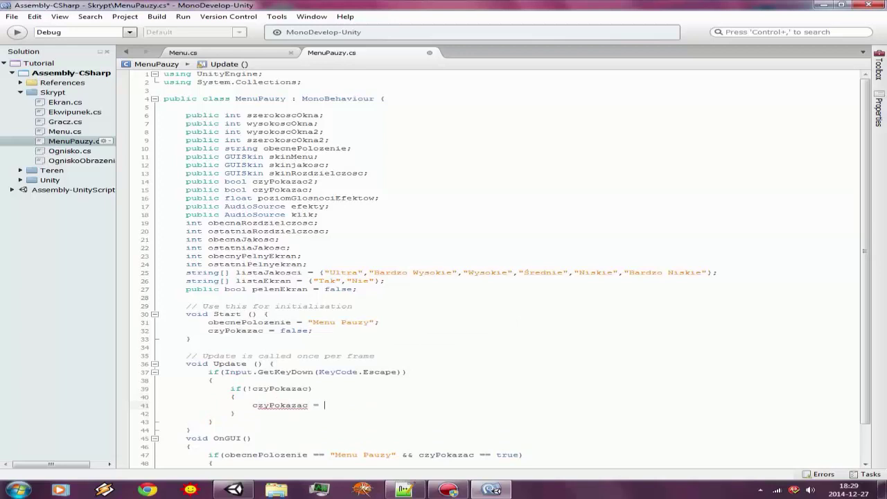
type("true;")
Add an else branch setting czyPokazac = false; and save the script.
left_click(235, 413)
key("Return")
type("else")
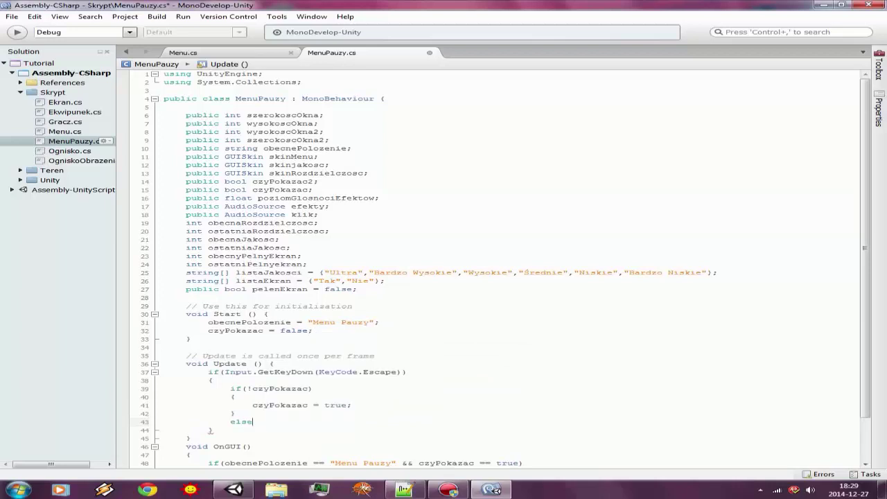
key("Return")
type("{")
key("Return")
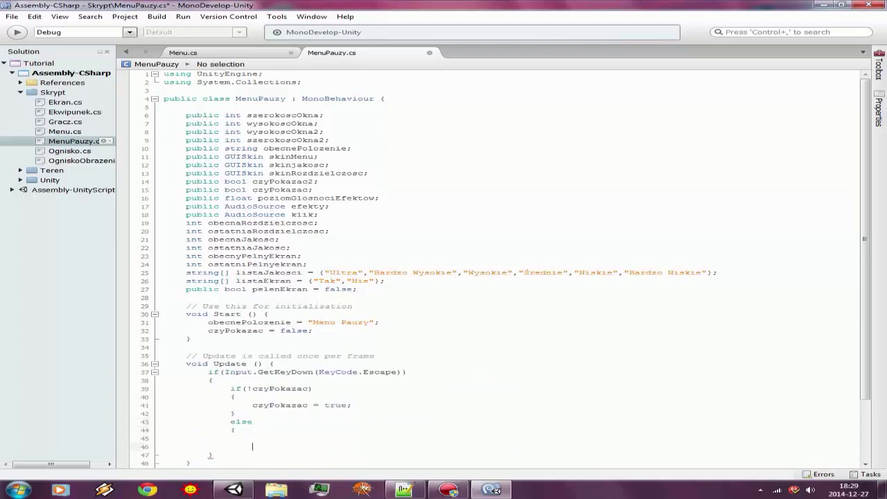
type("}czyPokazac = ")
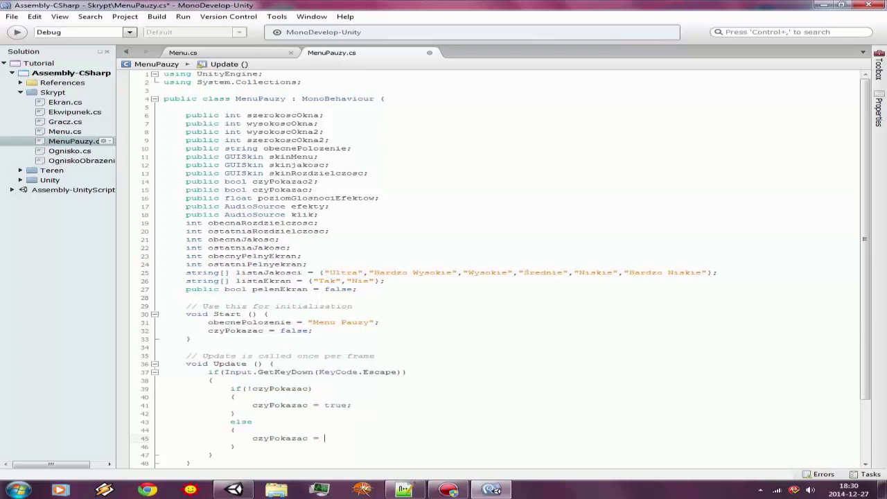
type("false;")
key("ctrl+s")
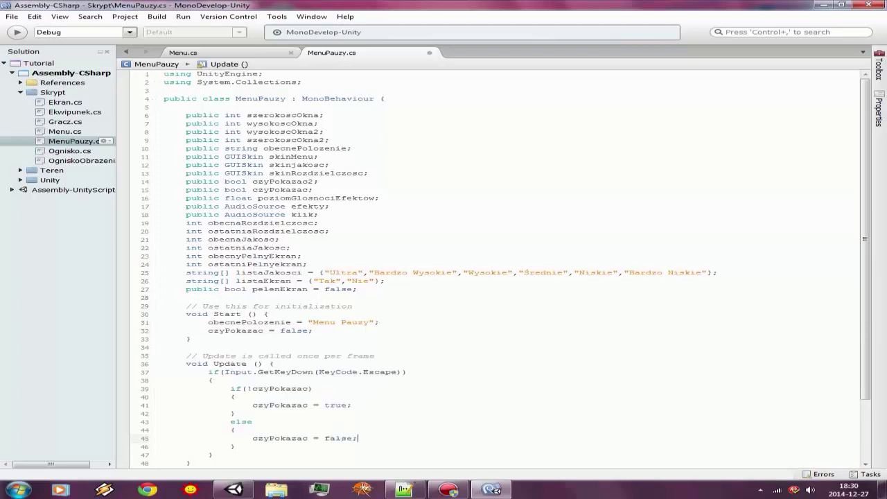
scroll(418, 436, "down", 3)
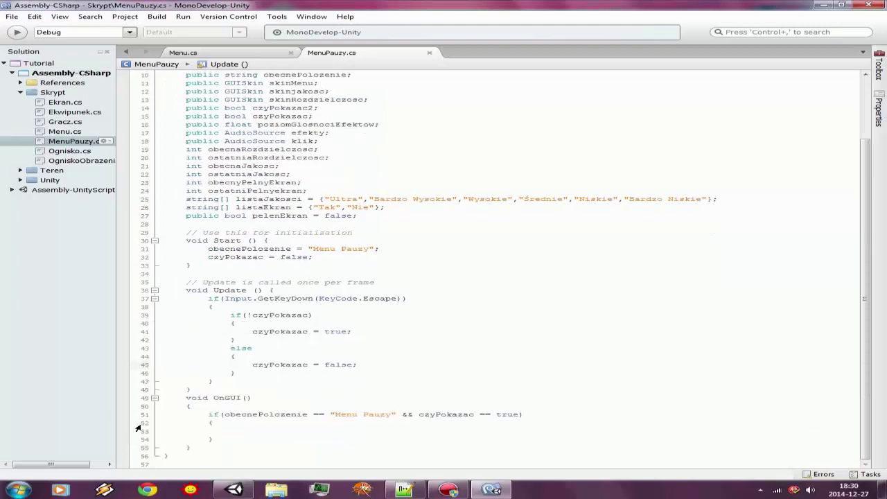
Paste Menu.cs's effects-volume and window-size Start lines into MenuPauzy's OnGUI pause block.
left_click(234, 430)
left_click(182, 52)
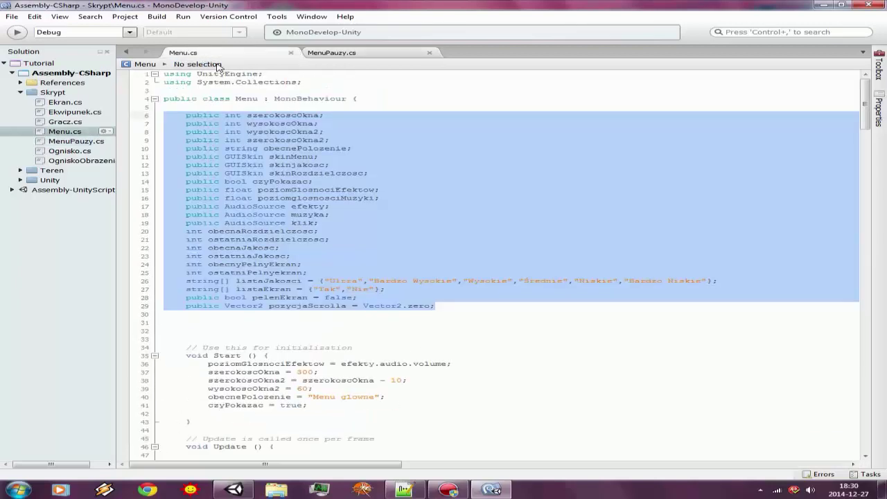
scroll(350, 222, "down", 4)
scroll(350, 221, "down", 5)
left_click(334, 247)
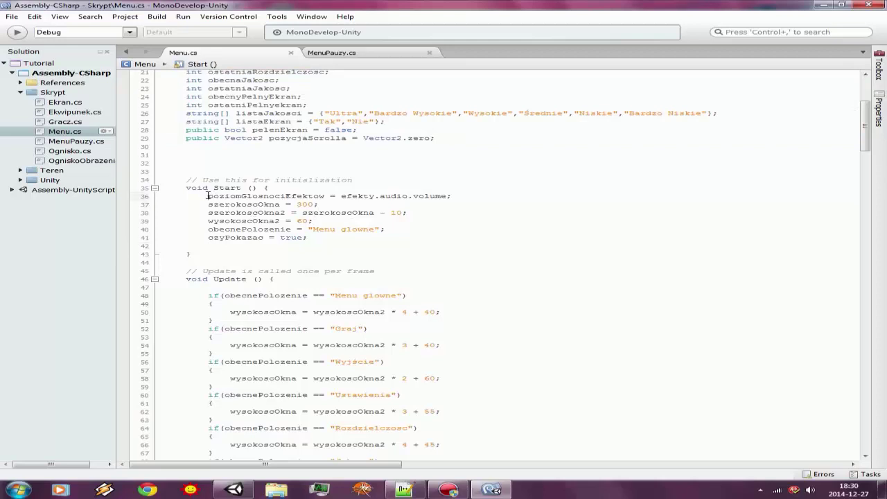
left_click_drag(209, 196, 356, 220)
key("ctrl+c")
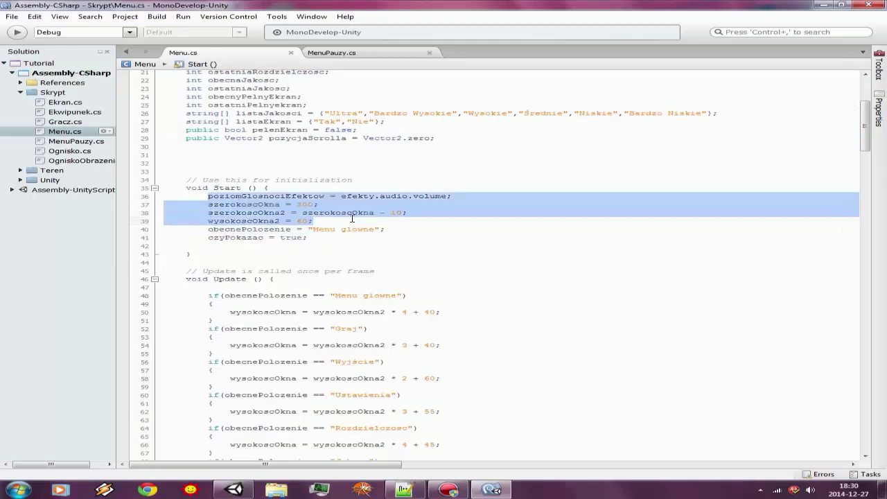
left_click(343, 53)
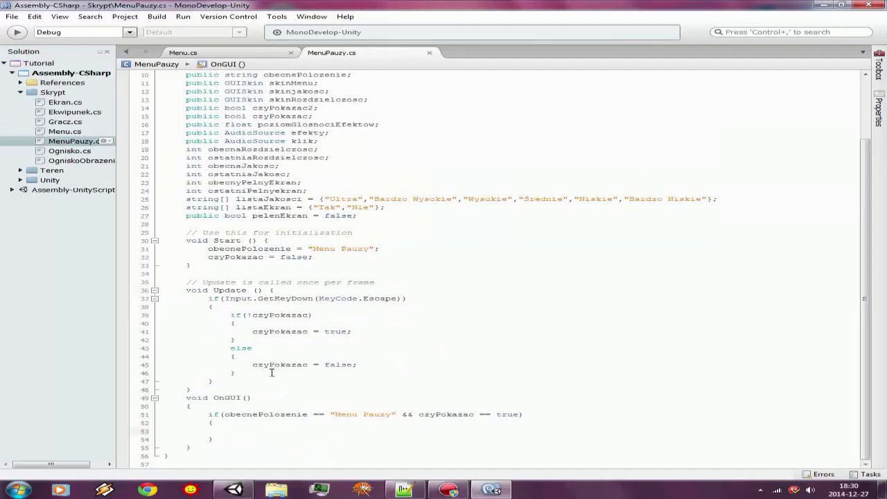
key("ctrl+v")
Copy the skin, box and four-button code from Menu.cs's OnGUI, then show MenuPauzy.cs.
left_click(271, 54)
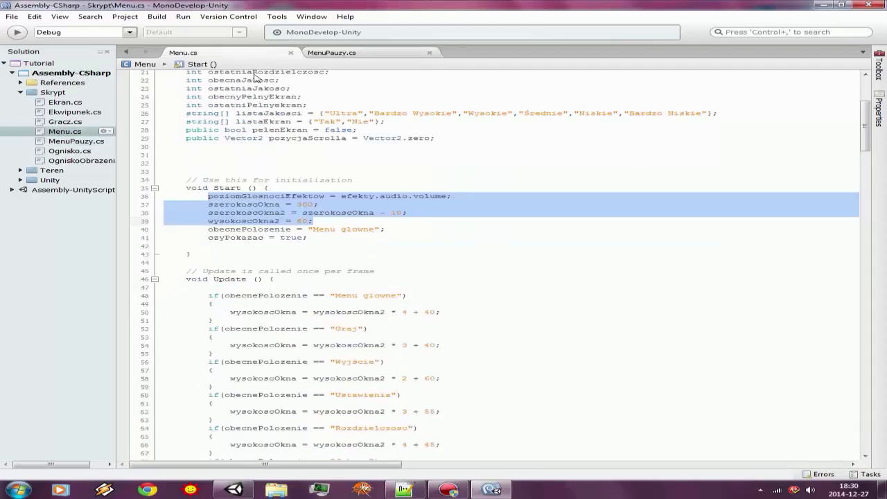
scroll(263, 90, "down", 8)
scroll(284, 111, "down", 6)
scroll(308, 129, "down", 3)
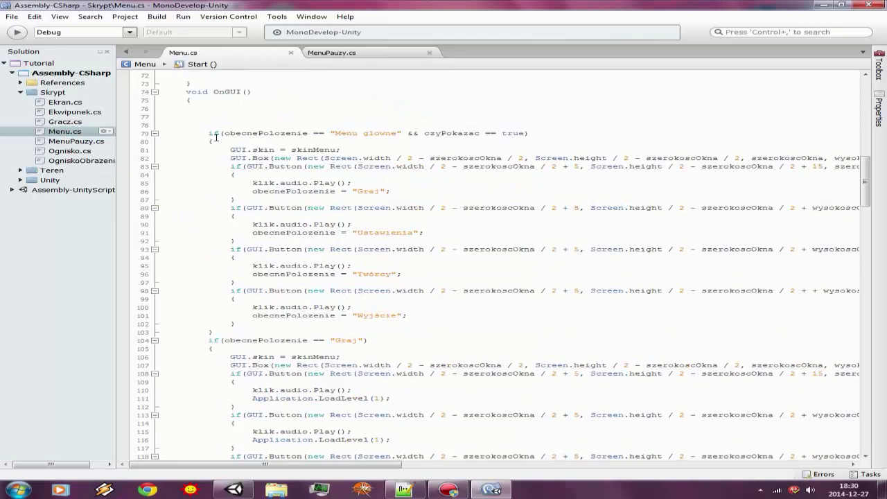
mouse_move(224, 147)
left_mouse_down()
mouse_move(241, 323)
mouse_move(196, 146)
left_mouse_up()
left_click(242, 324)
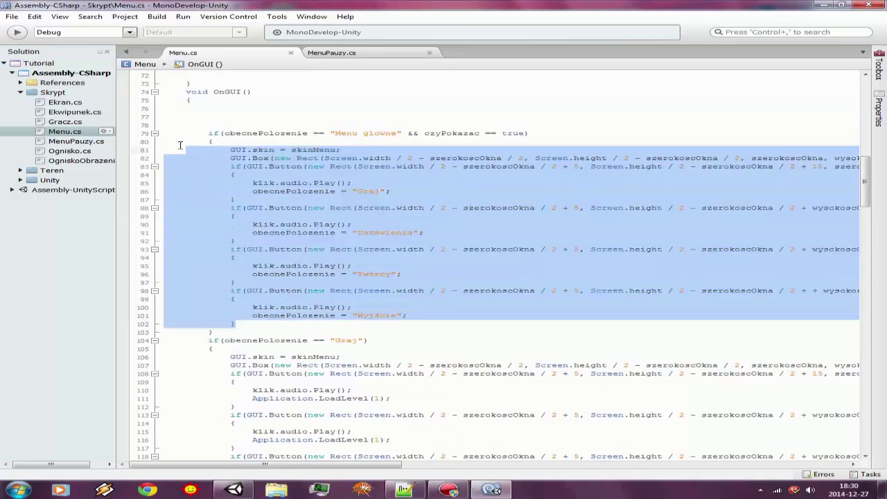
left_click(391, 56)
scroll(244, 402, "down", 1)
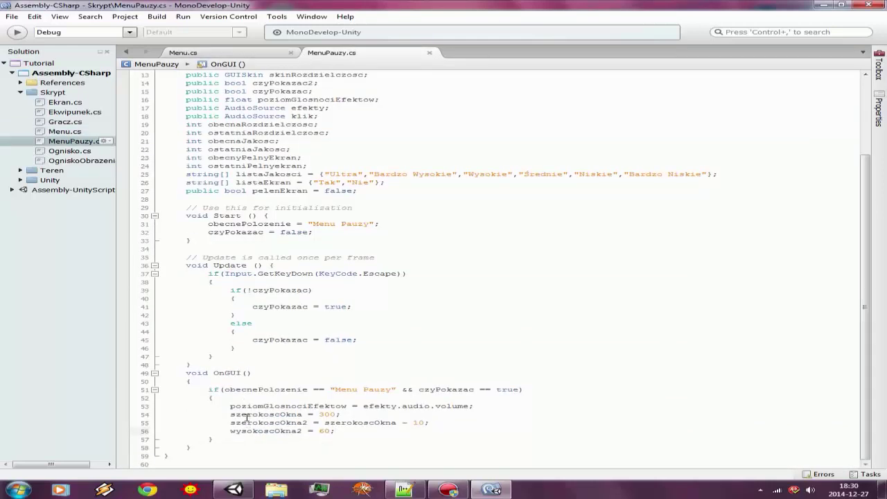
Paste the box and button code over the setup lines and relabel the first button Zapisz.
left_click_drag(230, 406, 347, 429)
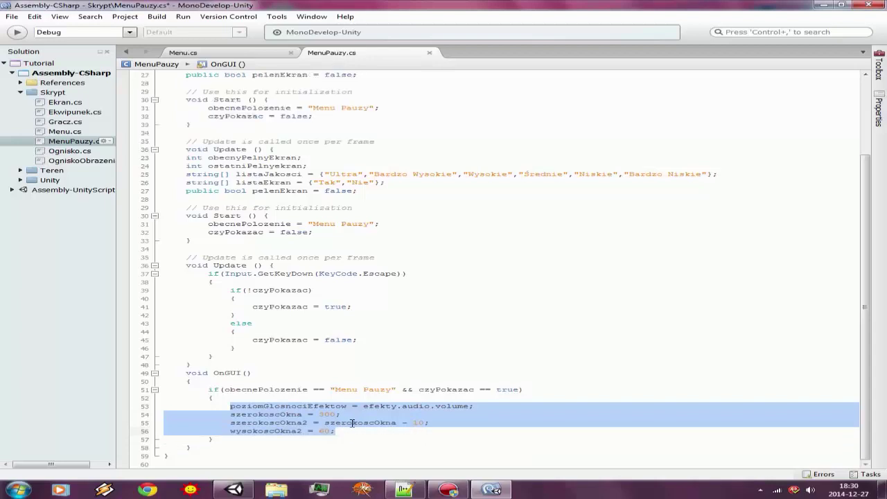
key("ctrl+v")
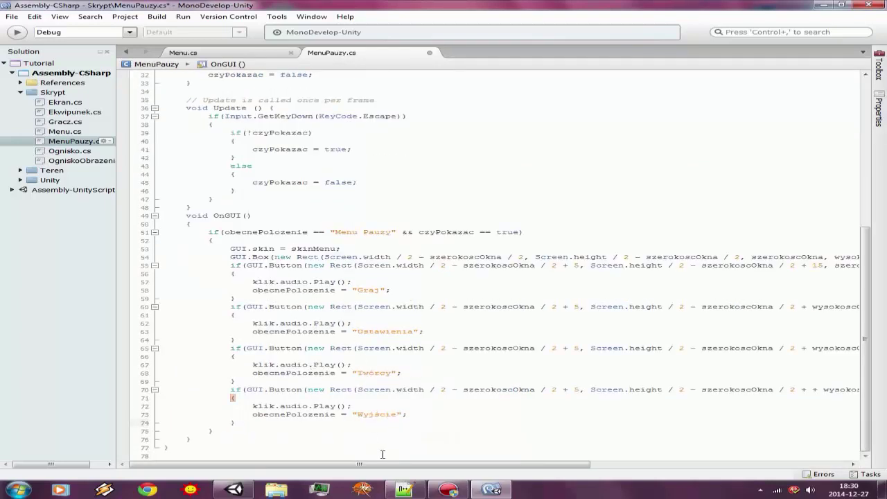
left_click_drag(382, 464, 568, 468)
double_click(751, 264)
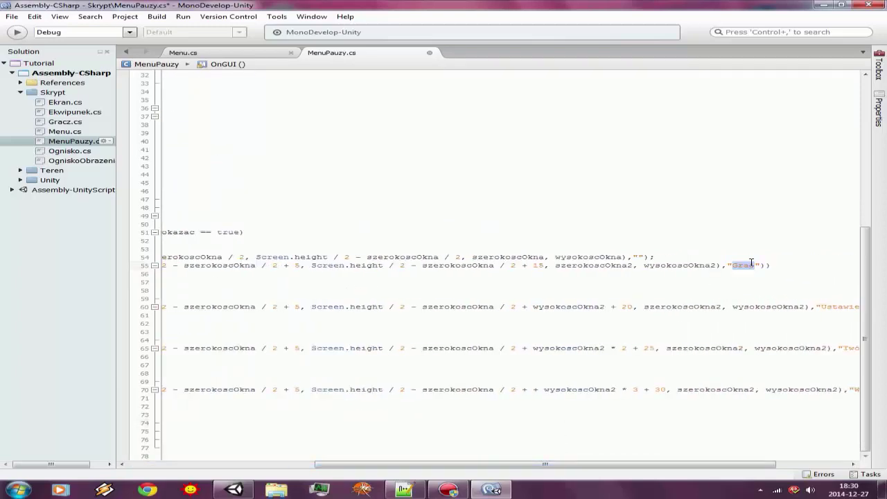
type("Wczytaj")
key("BackSpace")
key("BackSpace")
key("BackSpace")
key("BackSpace")
key("BackSpace")
key("BackSpace")
key("BackSpace")
type("Zapisz")
scroll(695, 340, "left", 3)
Relabel the remaining buttons Wczytaj, Ustawienia and Wyjście do Menu, then save.
scroll(731, 304, "left", 2)
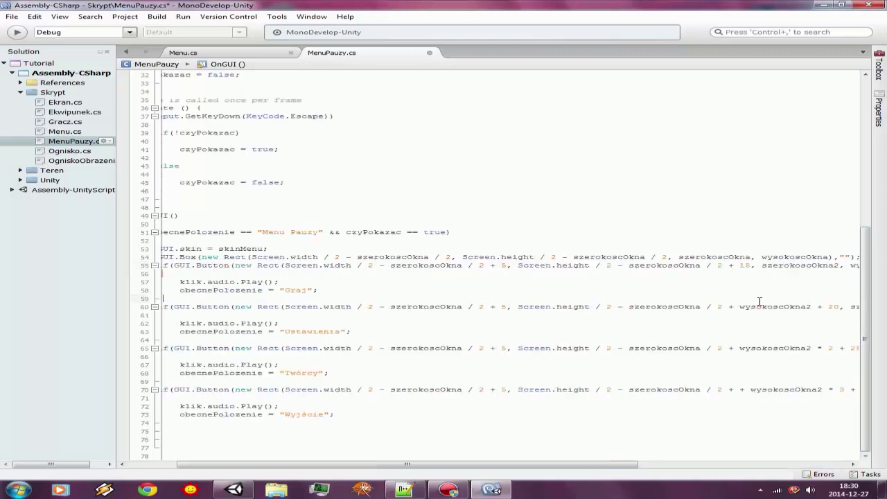
mouse_move(550, 464)
left_mouse_down()
mouse_move(676, 464)
mouse_move(786, 442)
left_mouse_up()
double_click(737, 306)
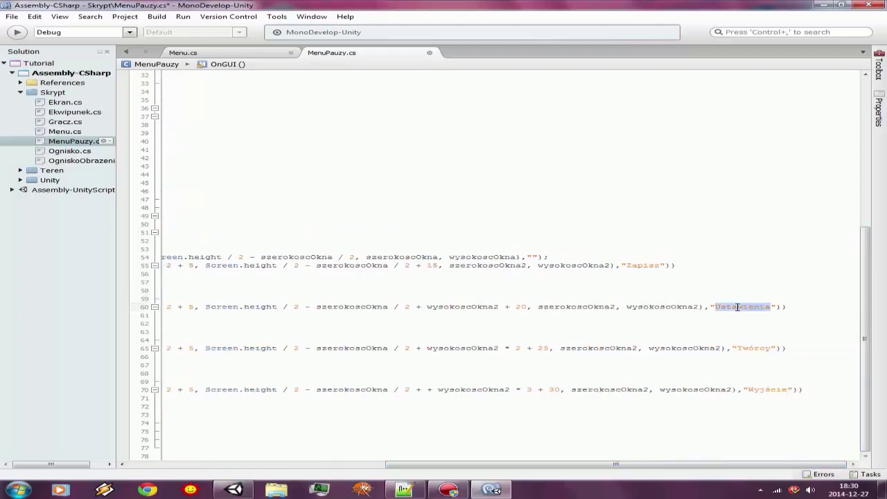
key("Return")
type("wczyta")
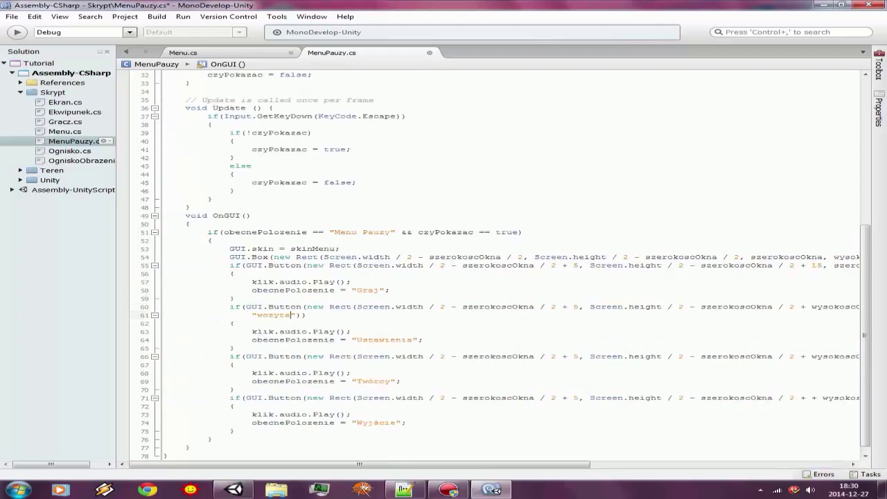
type("j")
key("ctrl+z")
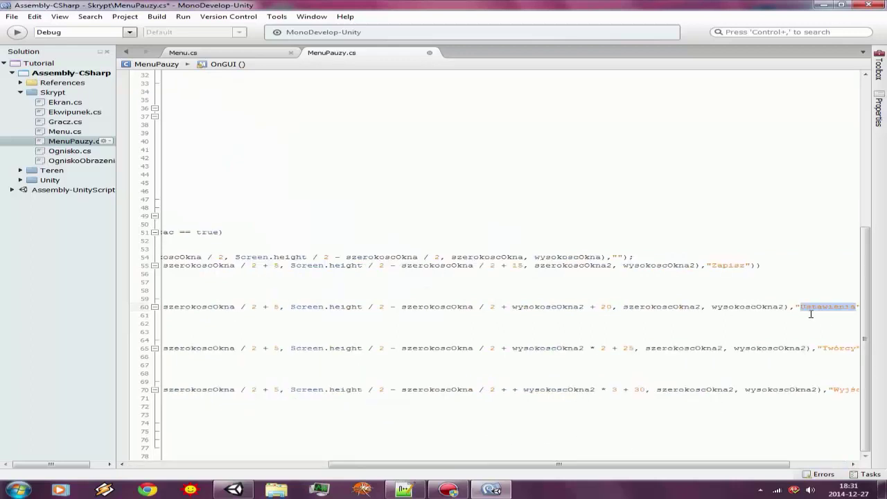
type("Wczyt")
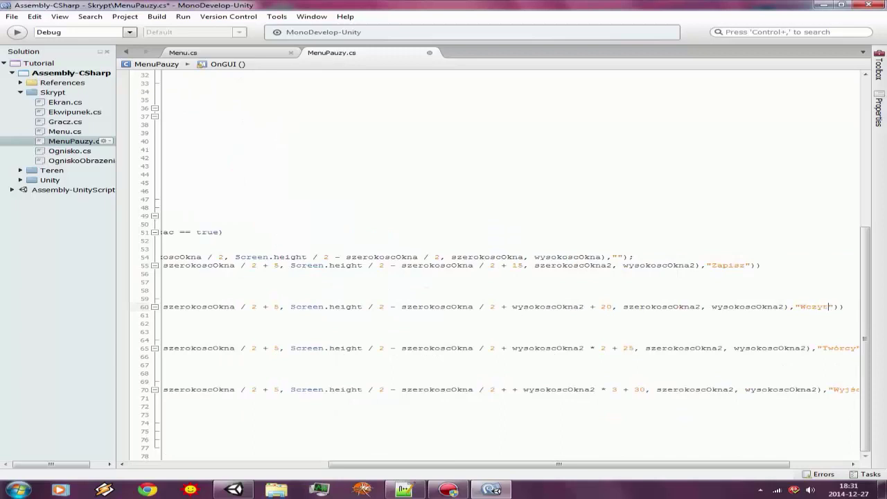
type("aj")
double_click(833, 347)
type("Usta")
type("wienia")
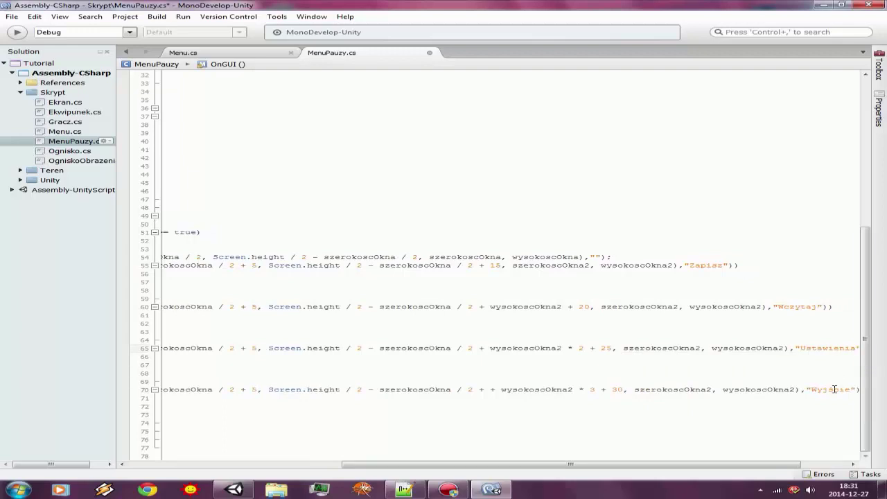
double_click(839, 386)
type("Wy")
type("jśc")
type("ie do Men")
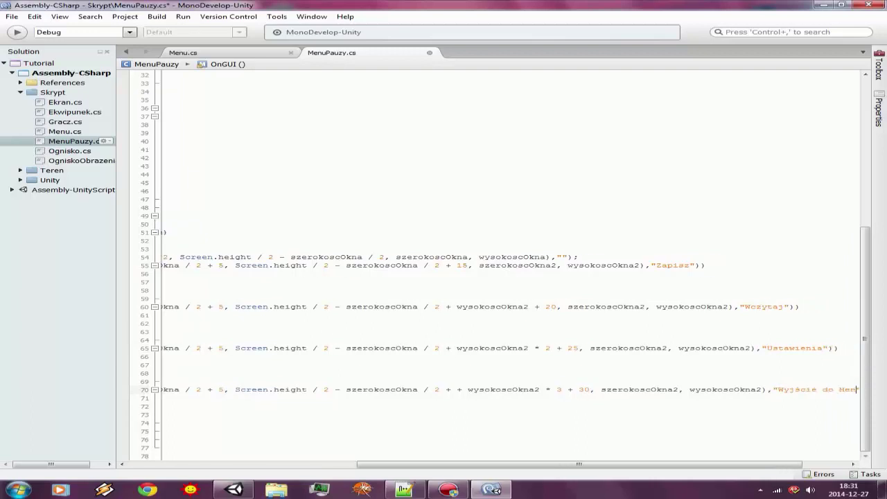
type("u")
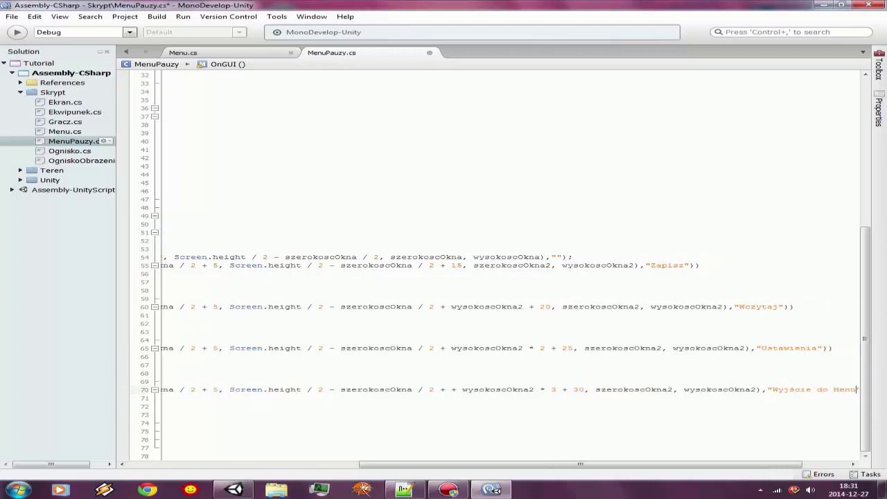
key("ctrl+s")
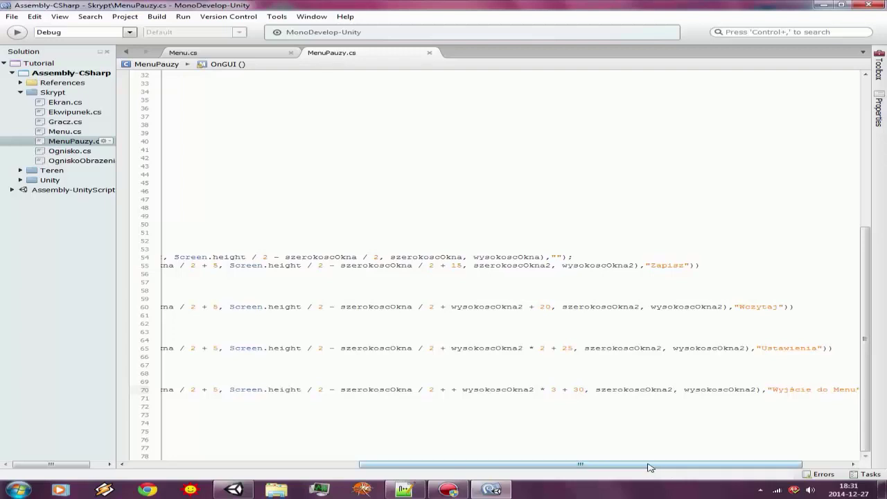
left_click_drag(649, 467, 447, 467)
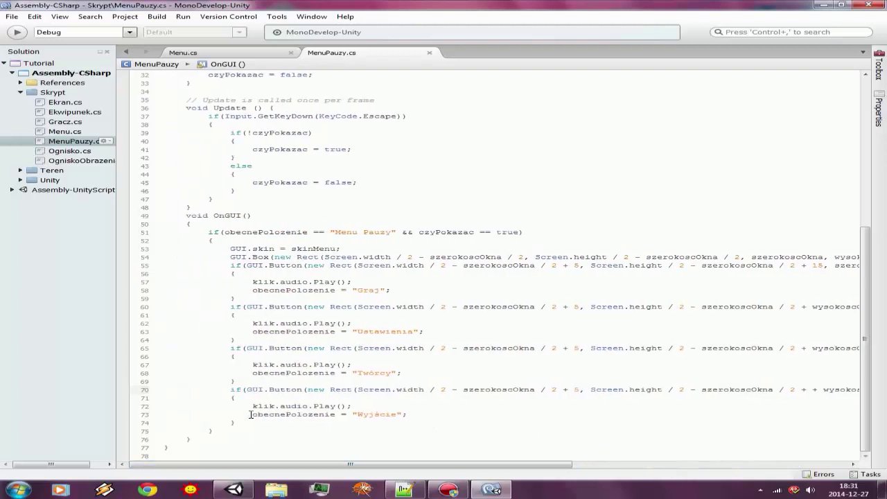
Replace the last button's click-sound and Wyjście lines with czyPokazac = false; and save.
left_click(250, 419)
left_click(280, 281)
mouse_move(234, 422)
left_mouse_down()
mouse_move(230, 292)
mouse_move(216, 272)
left_mouse_up()
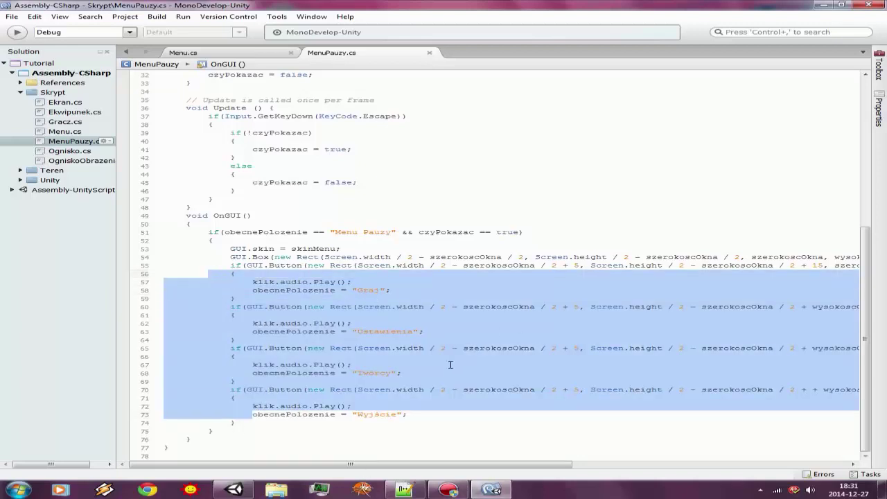
left_click(270, 416)
left_click_drag(303, 464, 656, 390)
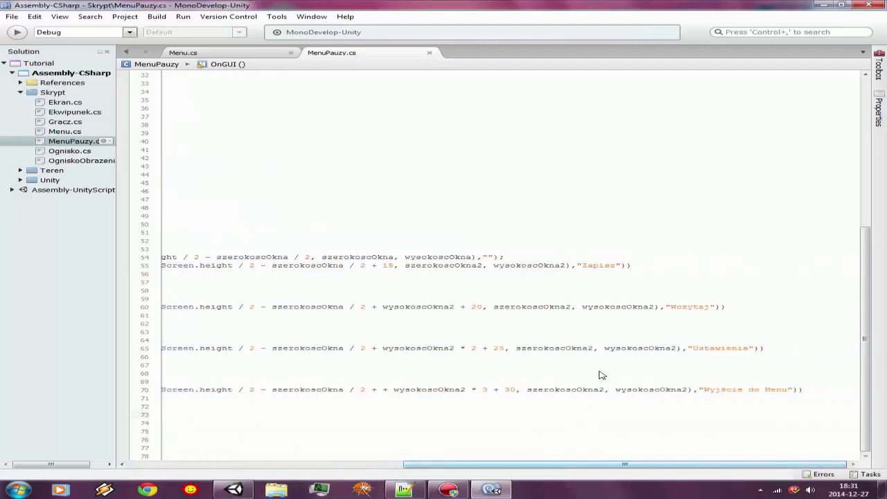
scroll(416, 367, "left", 10)
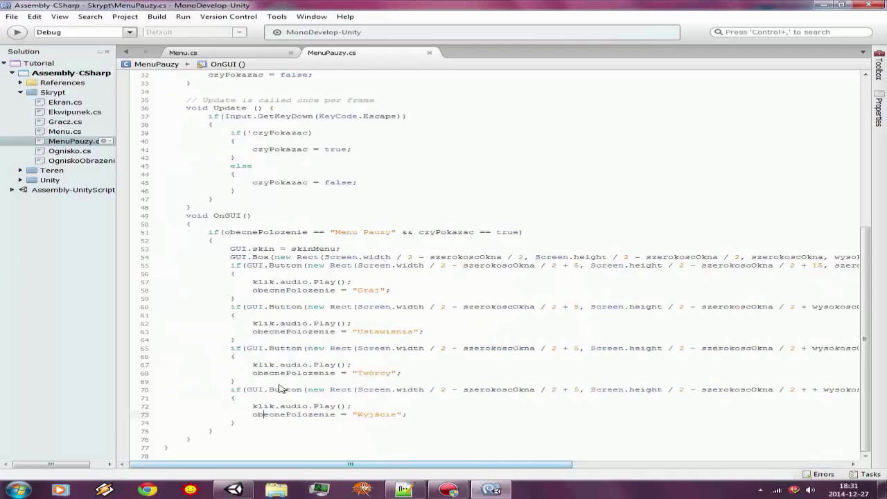
scroll(691, 440, "right", 10)
scroll(411, 436, "left", 2)
scroll(768, 443, "left", 3)
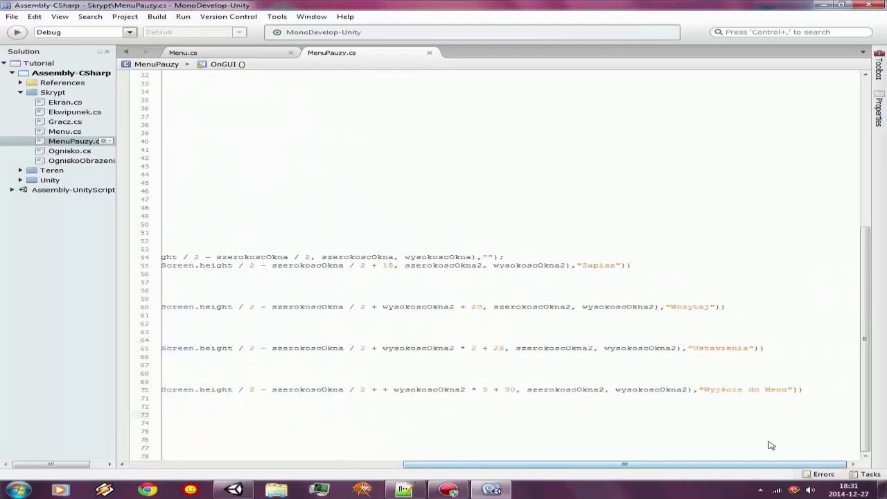
scroll(418, 409, "left", 3)
scroll(208, 387, "left", 3)
scroll(574, 390, "right", 10)
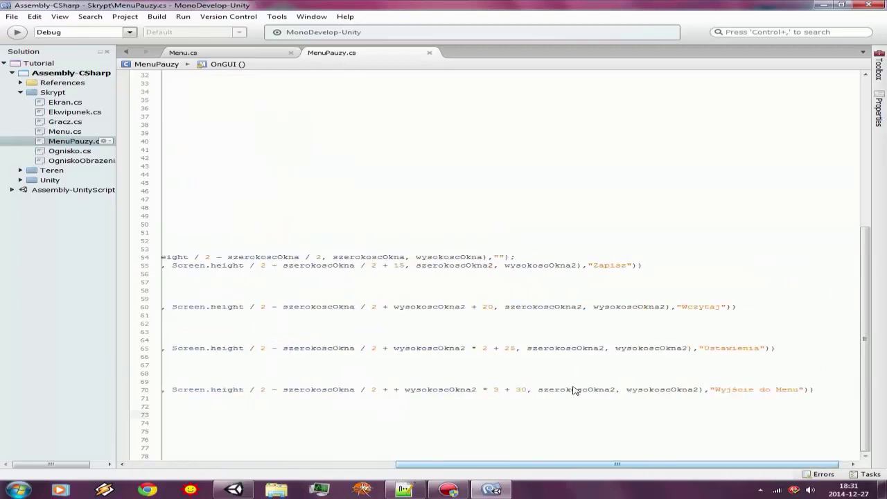
scroll(672, 460, "right", 1)
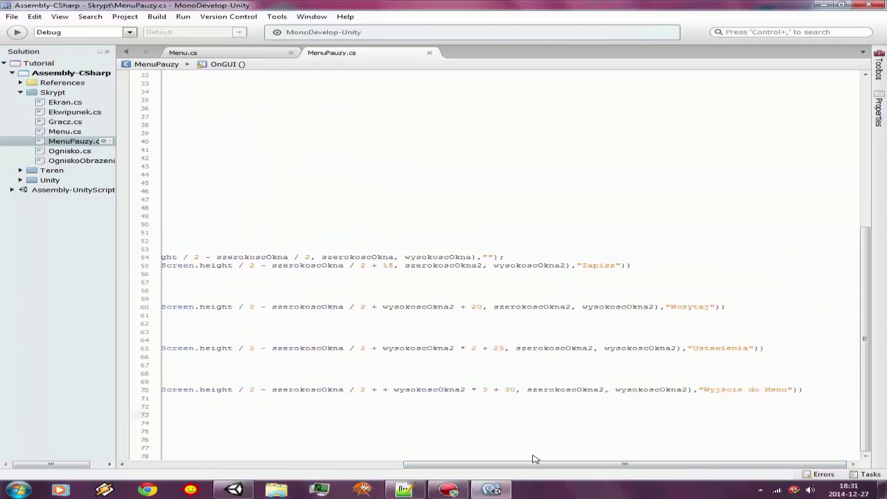
left_click_drag(532, 462, 450, 464)
left_click_drag(686, 480, 252, 434)
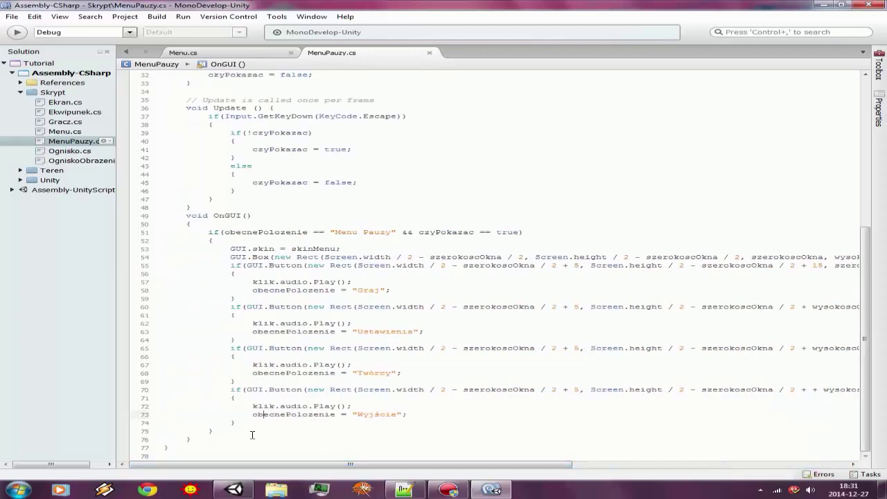
left_click_drag(415, 417, 244, 405)
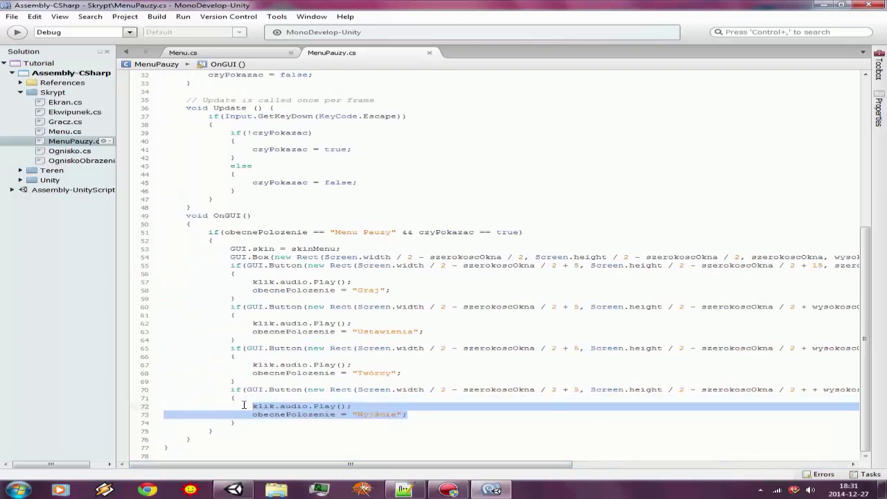
type("czy")
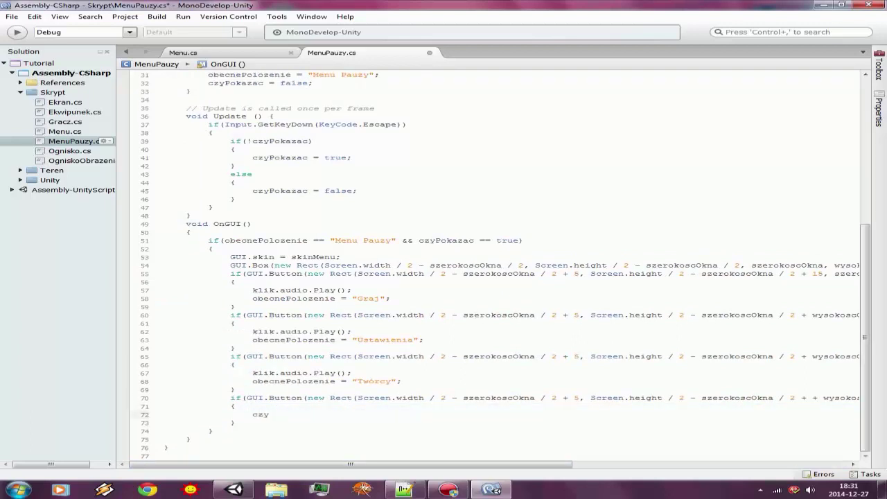
type("Pokazac = ")
type("fal")
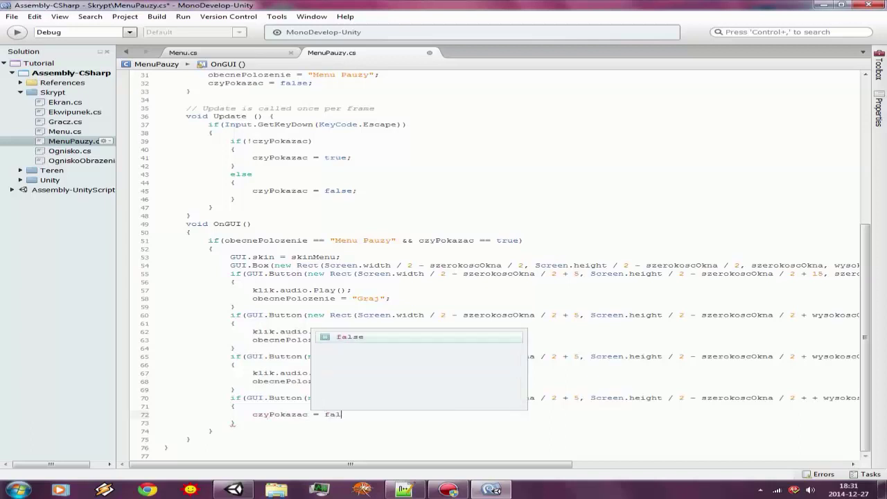
key("Return")
type(";")
key("ctrl+s")
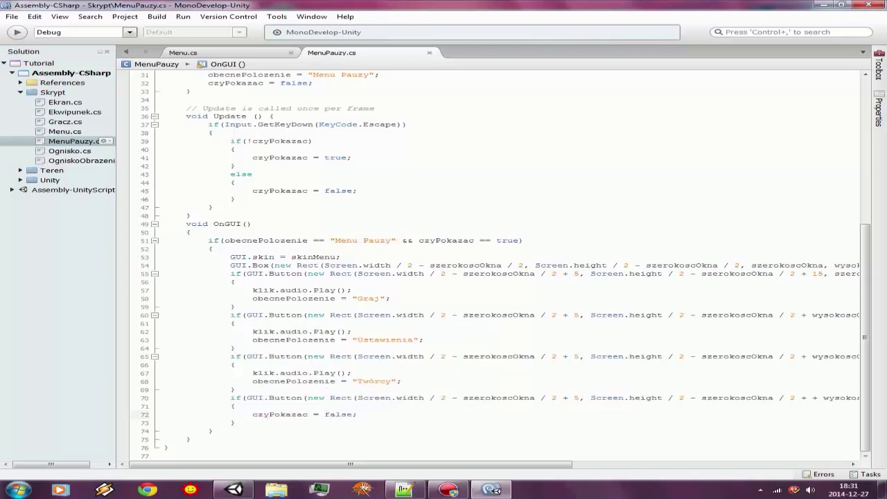
Change the Twórcy label to Ustawienia and the Ustawienia label to Wczytaj, then save.
left_click_drag(404, 463, 446, 463)
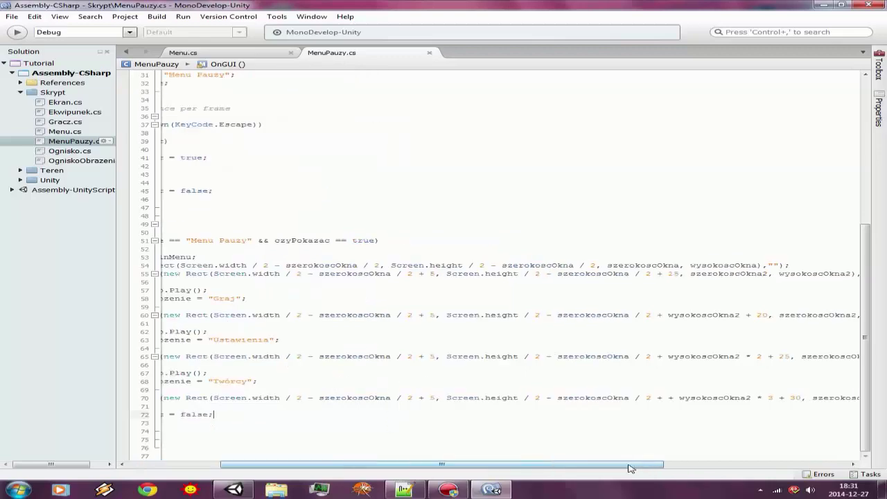
double_click(310, 381)
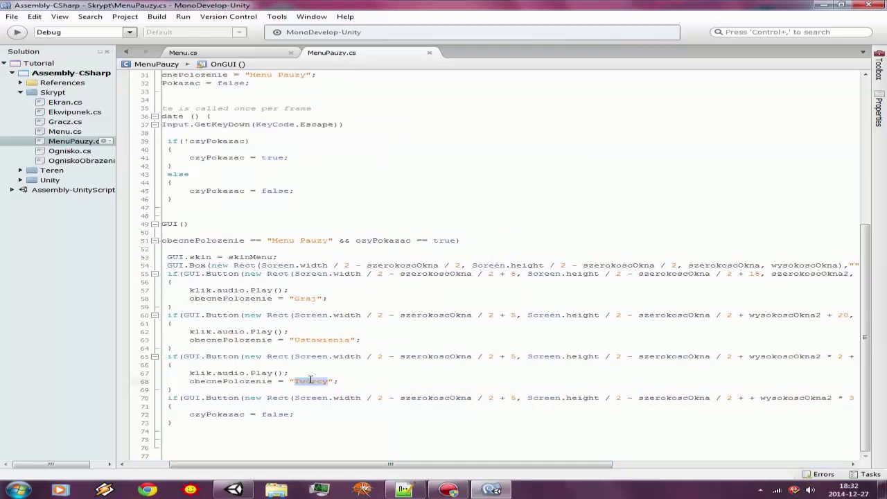
type("Ust")
type("awi")
type("ena")
key("BackSpace")
key("BackSpace")
key("BackSpace")
type("ienia")
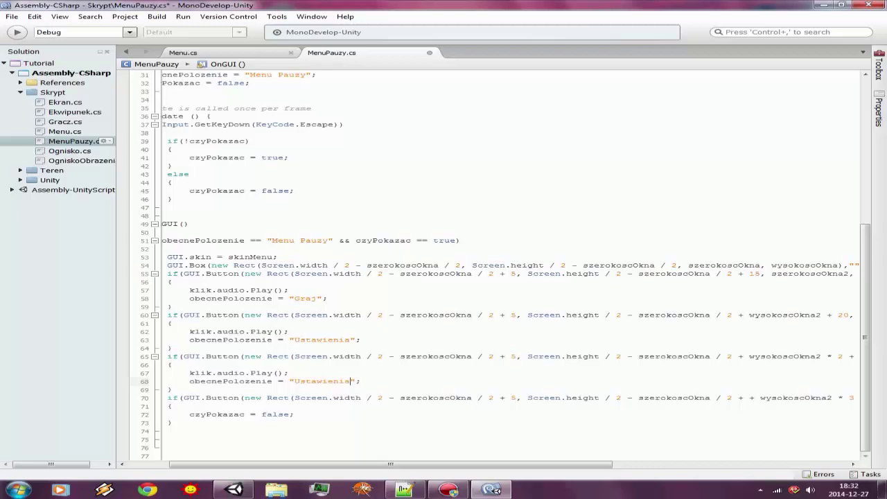
left_click(368, 382)
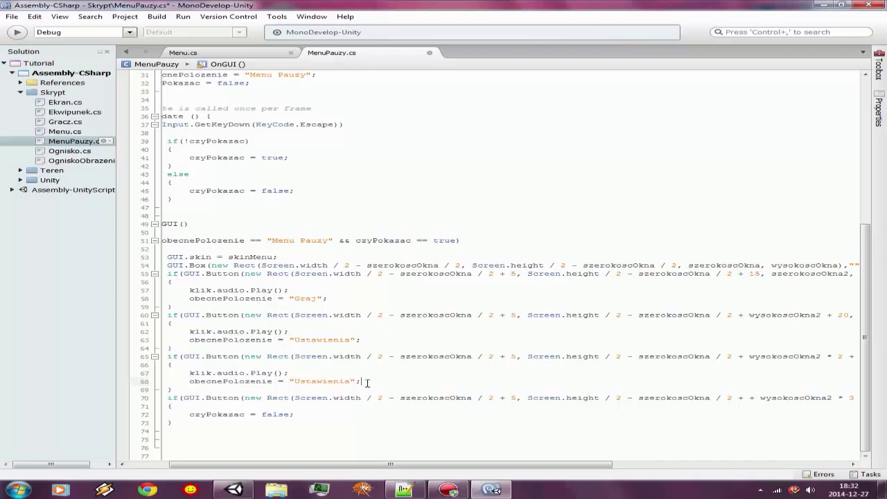
double_click(350, 339)
mouse_move(501, 464)
left_mouse_down()
mouse_move(756, 462)
mouse_move(469, 459)
left_mouse_up()
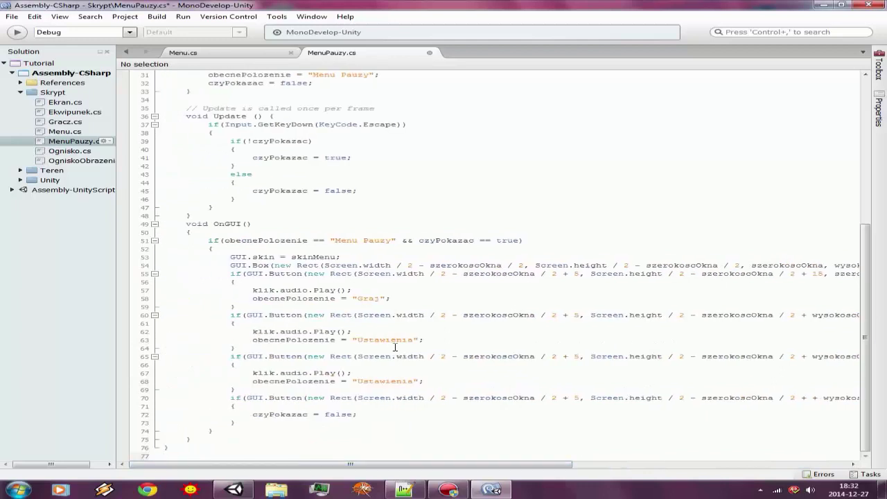
double_click(388, 339)
type("U")
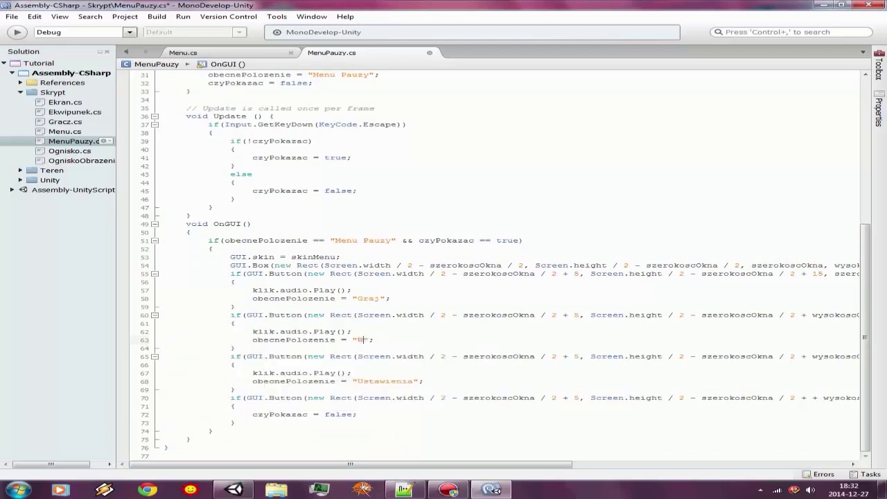
type("czytaj")
key("ctrl+s")
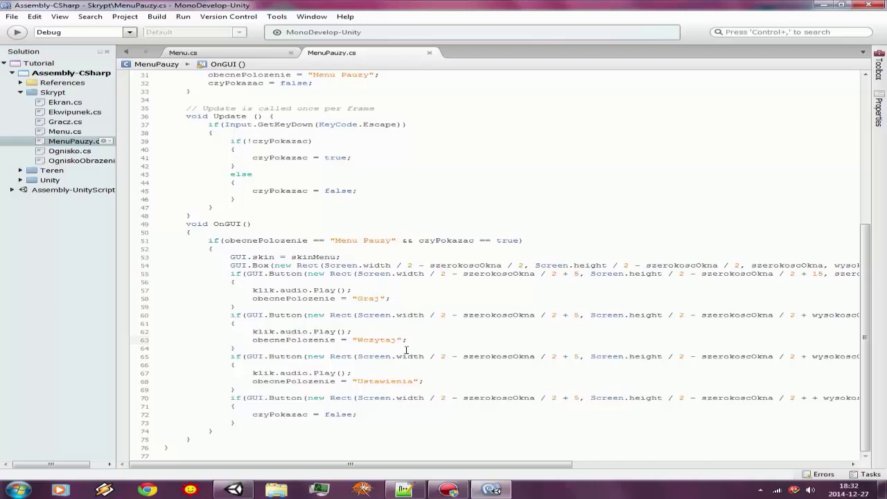
Replace the first button's Graj label with Zapisz and save.
double_click(368, 298)
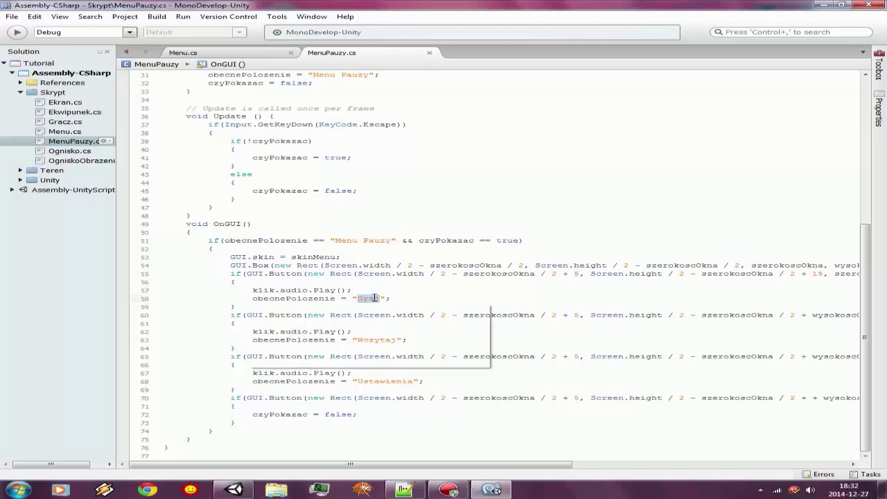
type("Zad")
key("BackSpace")
type("pos")
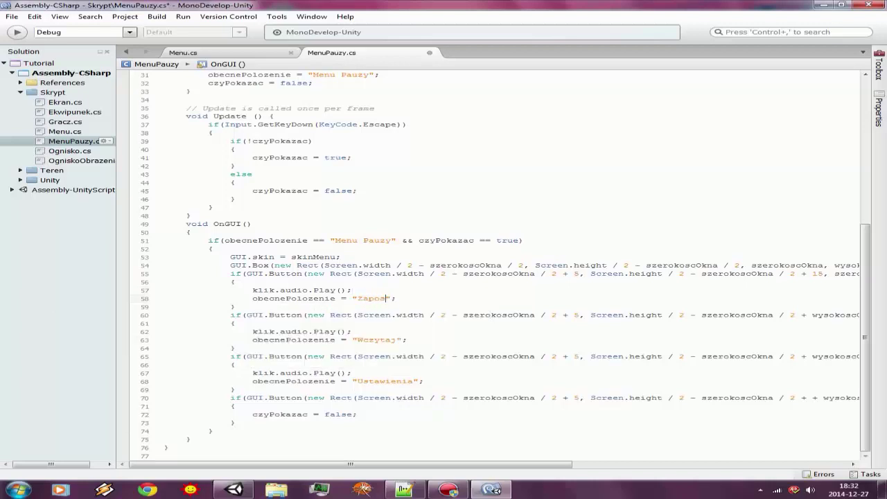
type("isz")
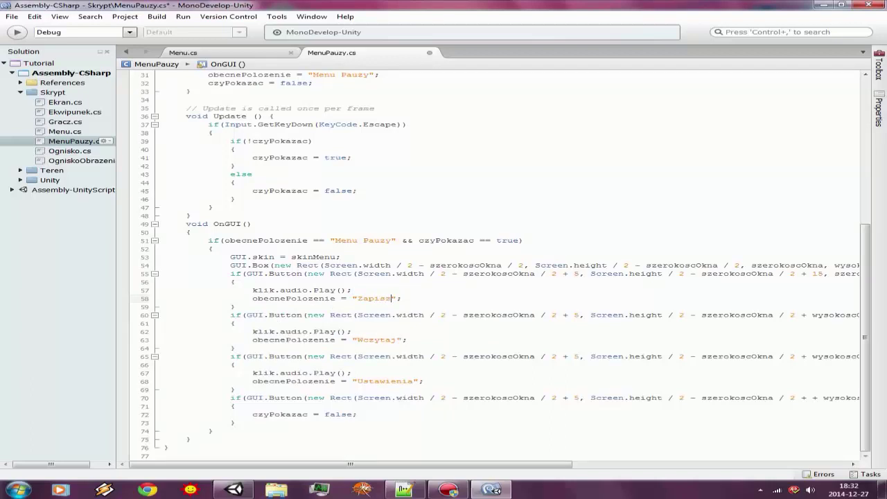
key("ctrl+s")
Add klik.audio.Play(); to the last button's block, then run the game in Unity.
key("Up")
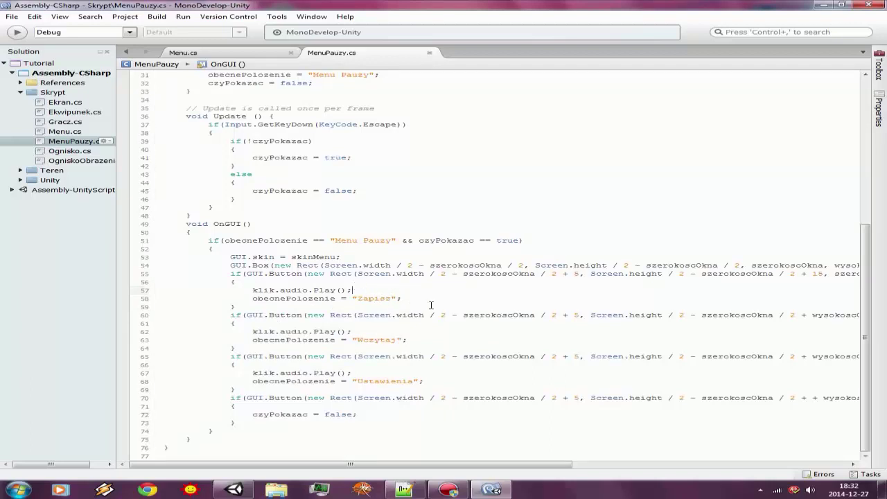
key("Up")
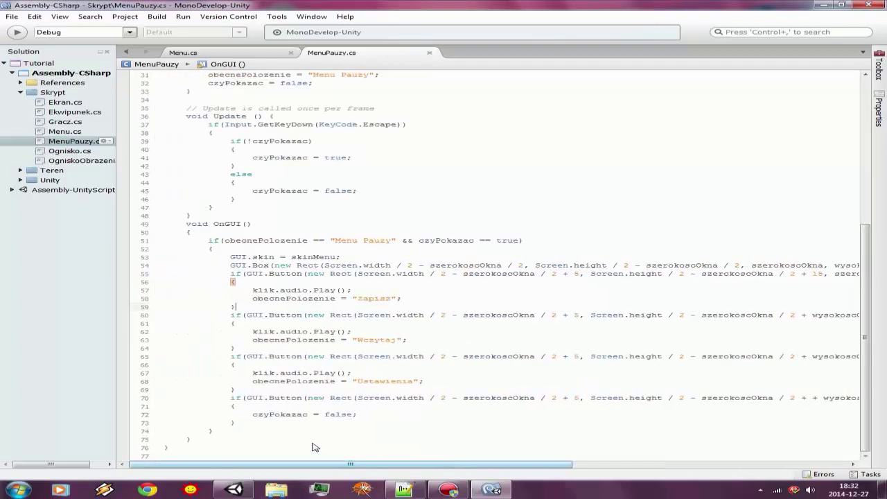
left_click(253, 405)
key("Return")
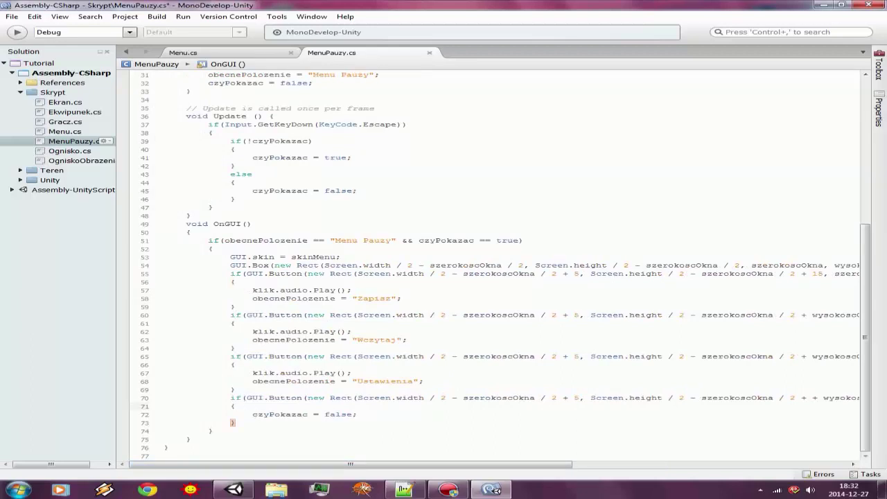
left_click_drag(352, 373, 253, 373)
key("ctrl+c")
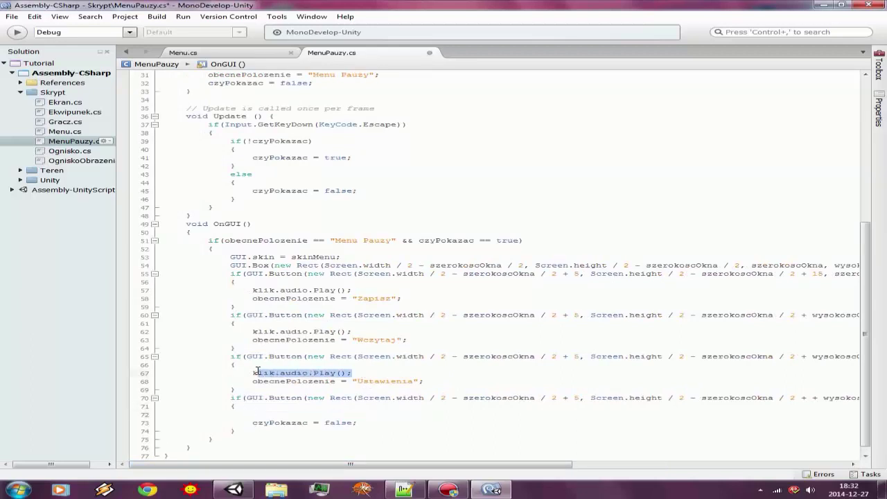
left_click(253, 414)
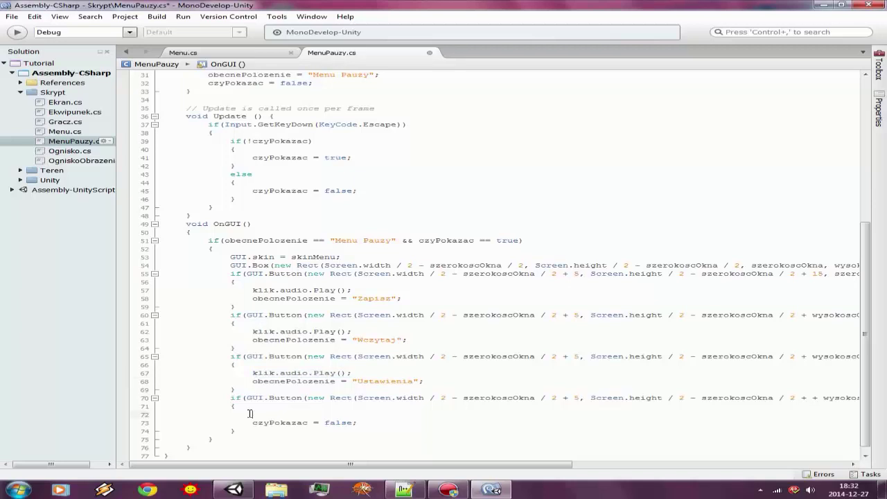
key("ctrl+v")
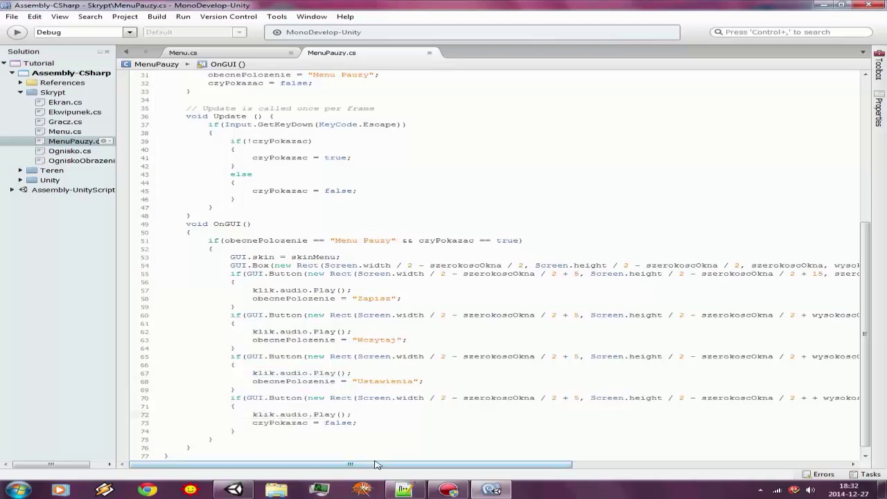
mouse_move(381, 464)
left_mouse_down()
mouse_move(582, 487)
mouse_move(268, 472)
left_mouse_up()
left_click(234, 489)
left_click(419, 29)
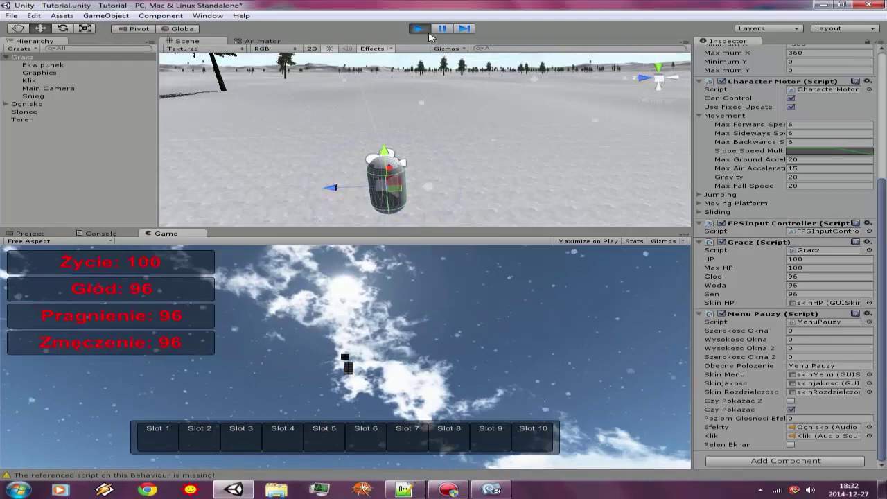
Exit play mode to end the pause-menu test run.
left_click(421, 29)
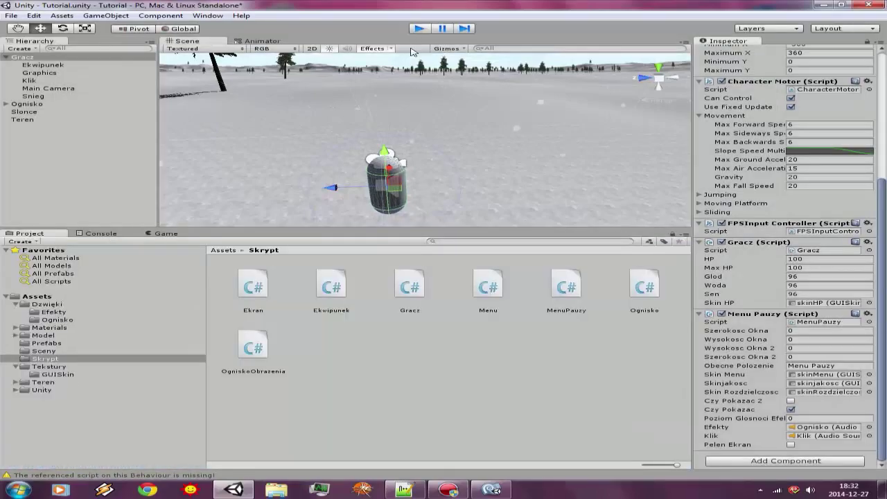
Copy the effects-volume and window-size settings from Menu.cs Start().
left_click(479, 493)
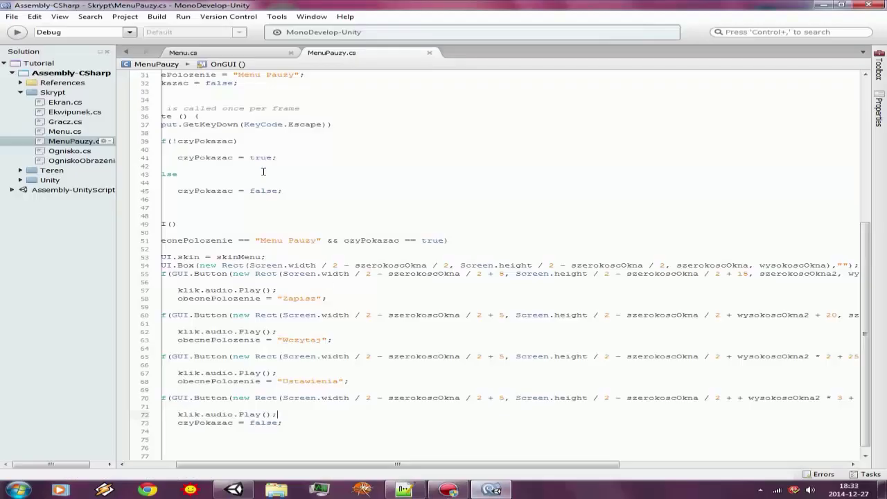
left_click(199, 51)
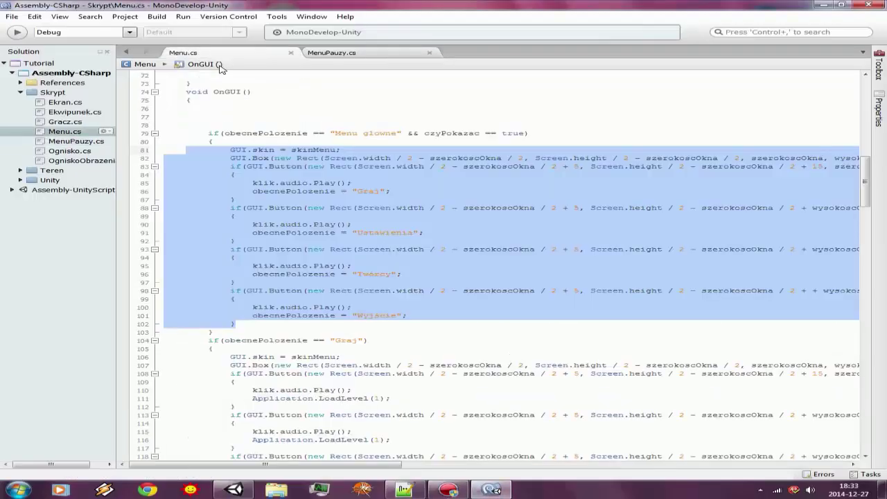
left_click(273, 124)
scroll(273, 125, "up", 20)
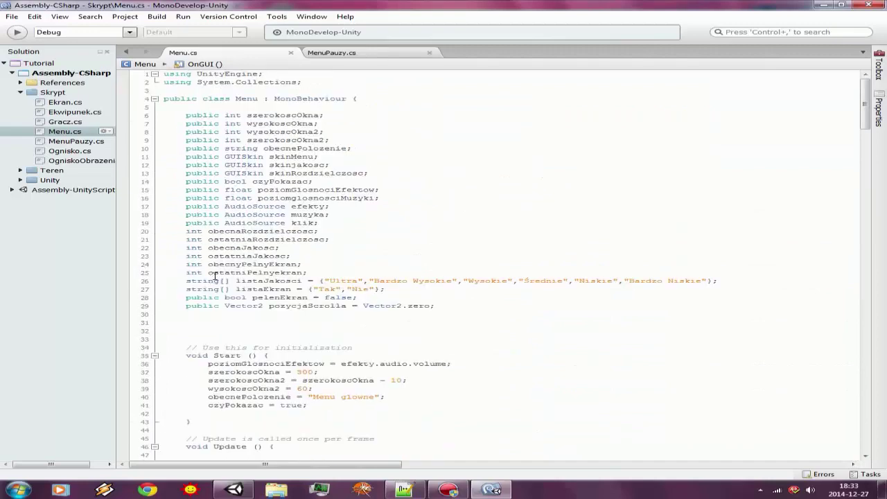
scroll(215, 275, "down", 8)
left_click_drag(325, 179, 195, 157)
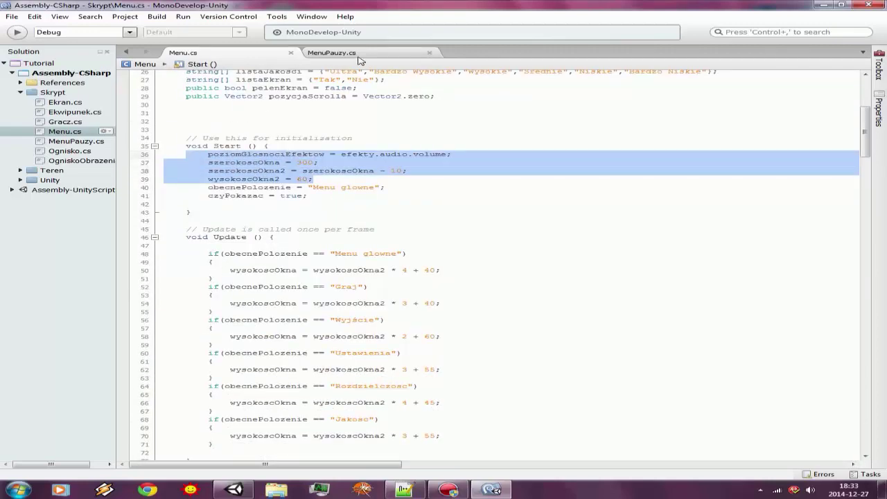
Paste those initial values into MenuPauzy's Start(), after line 31.
left_click(331, 52)
scroll(271, 242, "right", 2)
scroll(350, 464, "left", 2)
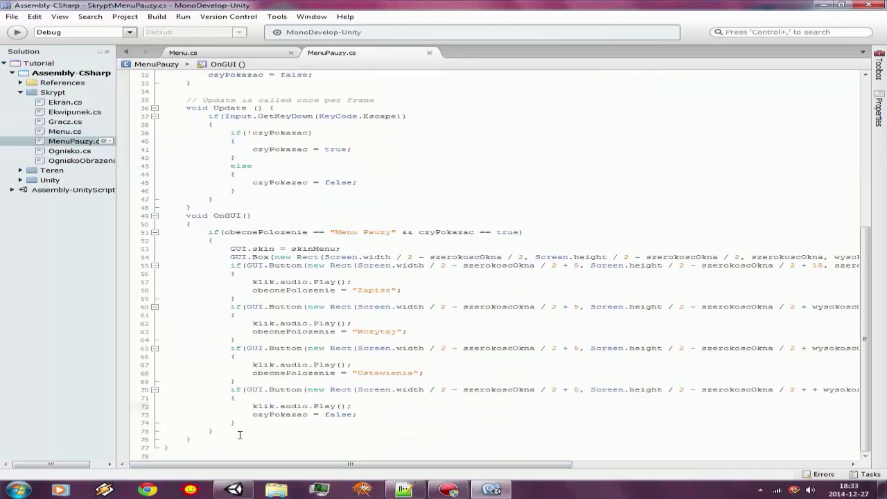
scroll(376, 322, "up", 10)
left_click(385, 321)
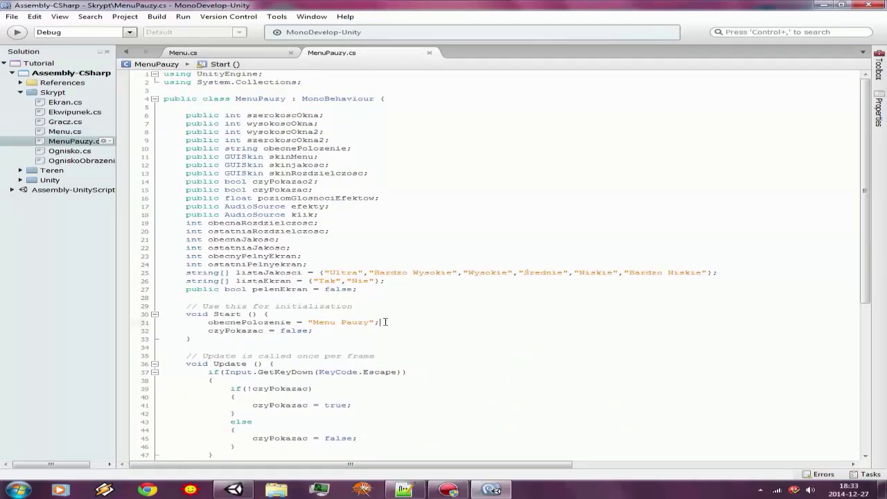
type("poziomGlosnociEfektow = efekty.audio.volume; \t\tszerokoscOkna = 300; \t\tszerokoscOkna2 = szerokoscOkna - 10; \t\twysokoscOkna2 = 60;")
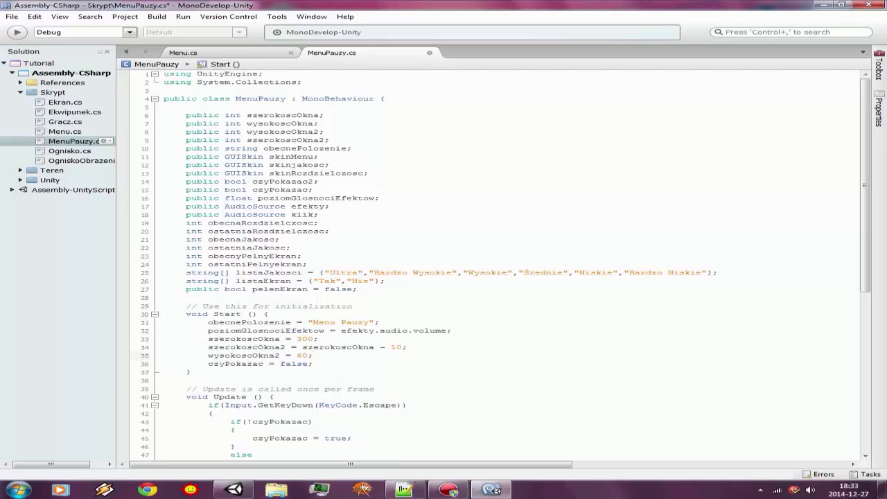
scroll(524, 272, "down", 9)
Copy Menu.cs's 'Menu glowne' window-height if-block for MenuPauzy.cs.
left_click(257, 53)
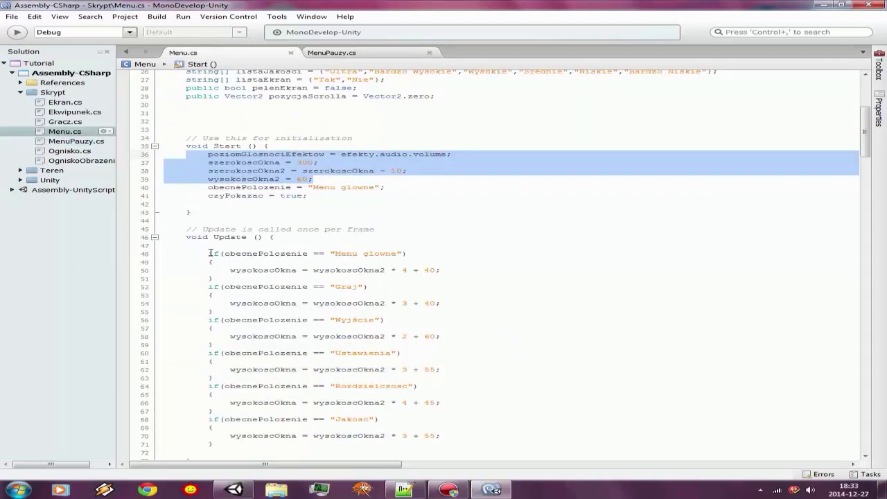
left_click_drag(205, 247, 227, 277)
key("ctrl+c")
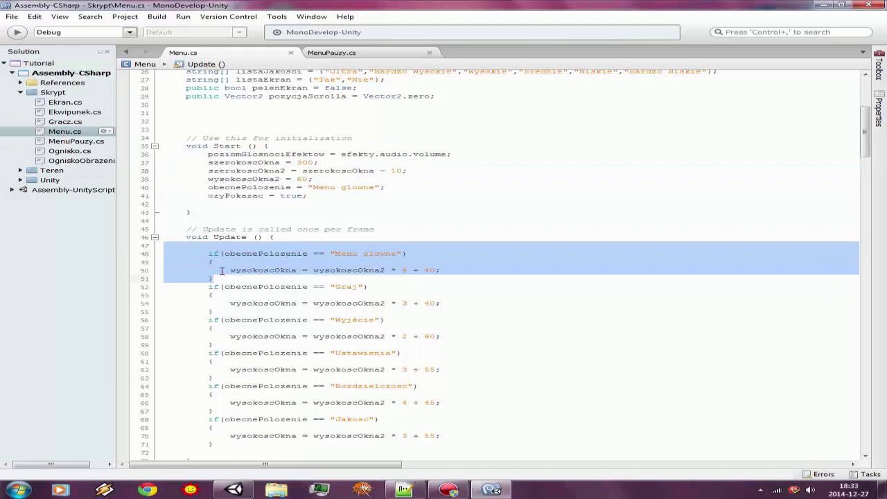
left_click(351, 55)
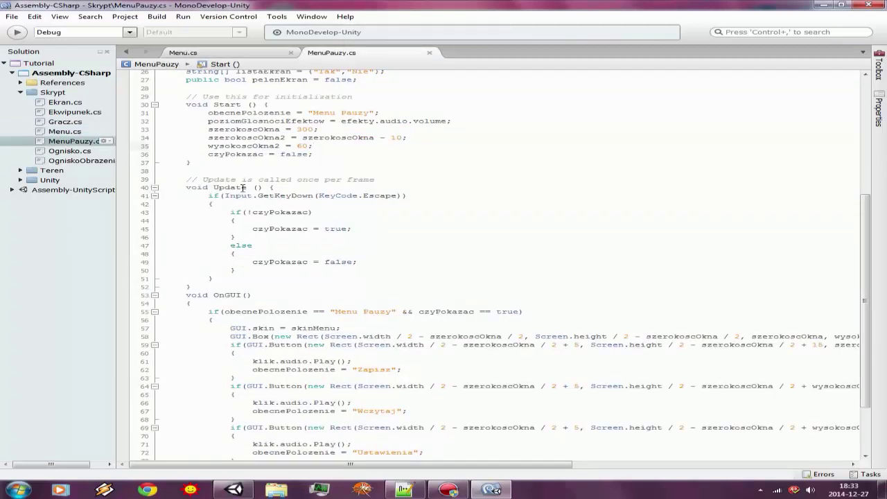
Add a 'Menu Pauzy' check to Update() setting wysokoscOkna = wysokoscOkna2 * 4 + 40, then play the game.
left_click(277, 187)
key("Return")
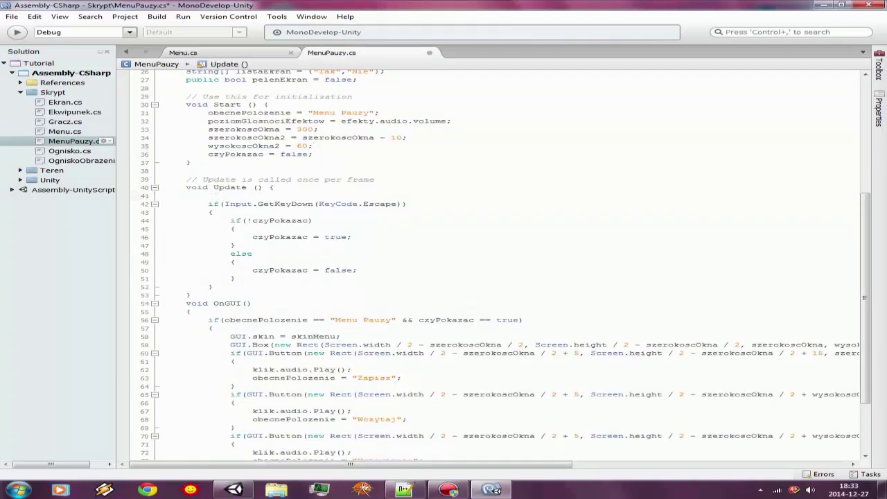
key("ctrl+v")
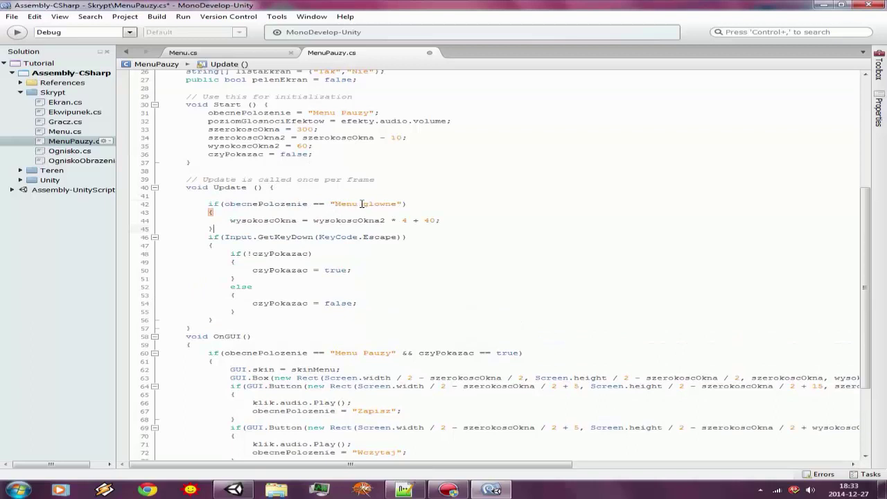
left_click_drag(362, 204, 399, 205)
key("BackSpace")
type("uzy\"")
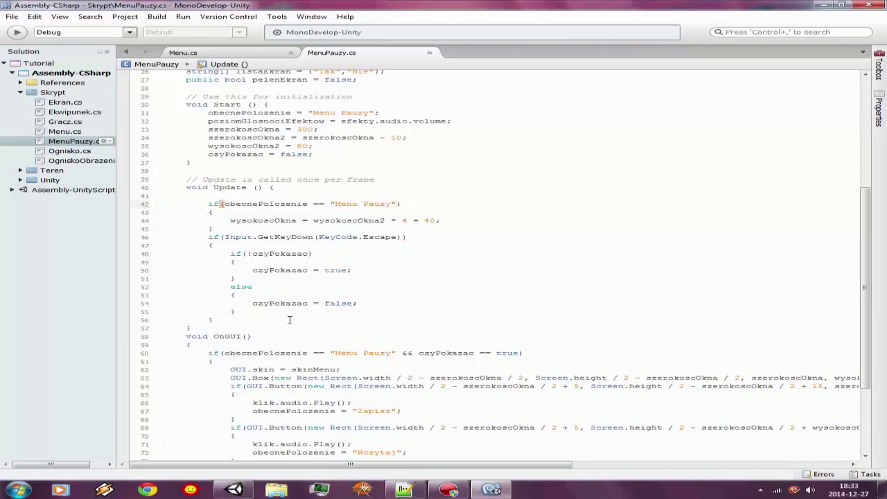
left_click(235, 490)
left_click(420, 28)
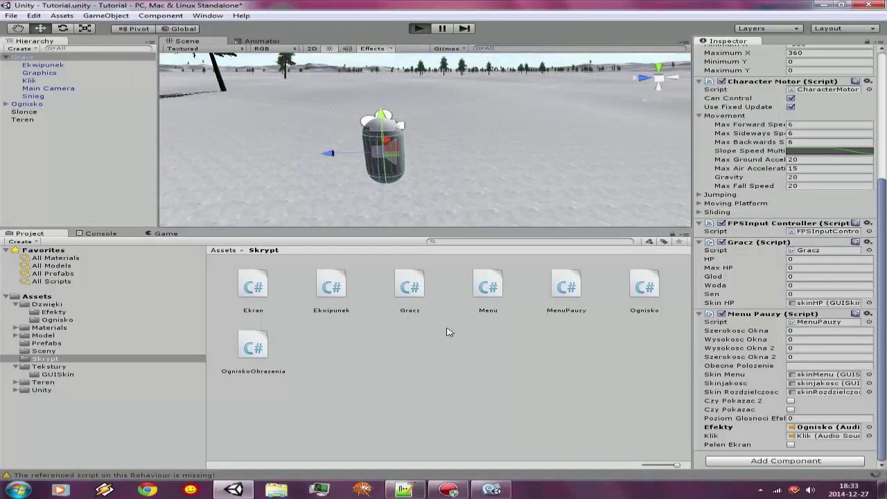
Show the pause menu with Escape and check its four buttons, then stop play mode.
key("Escape")
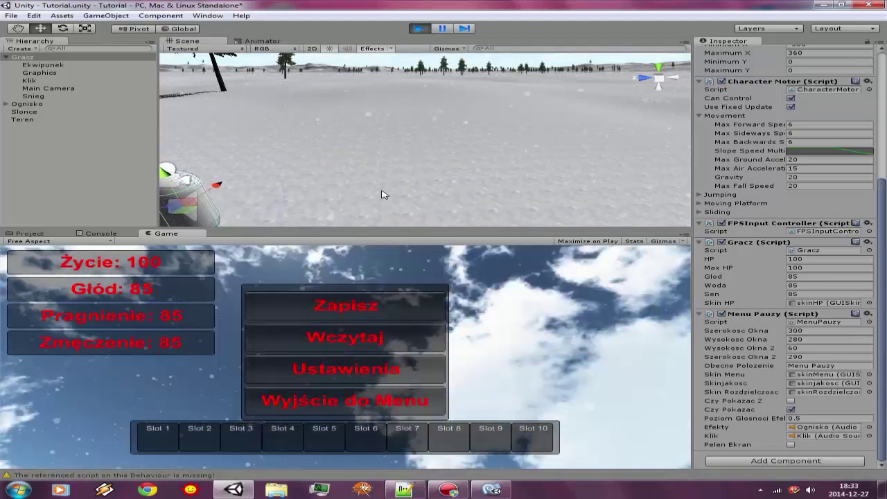
left_click(420, 31)
Declare a public Gracz gracz field after the pelenEkran field.
left_click(491, 489)
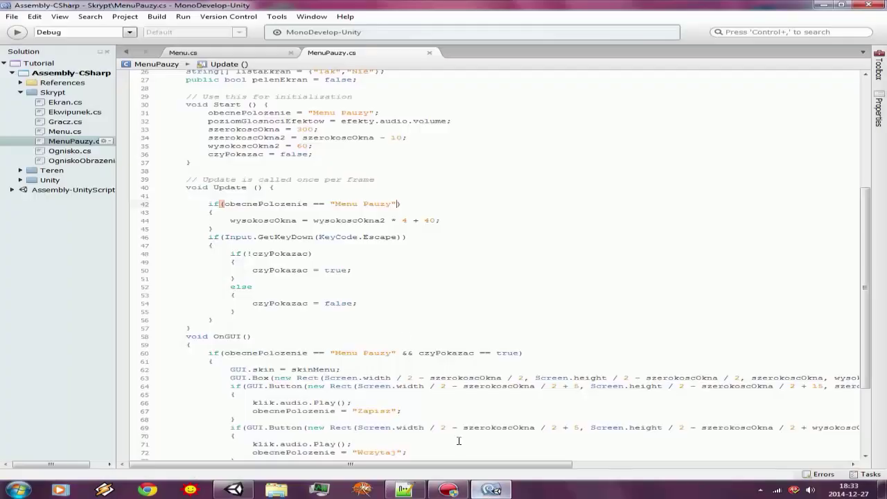
scroll(355, 271, "up", 9)
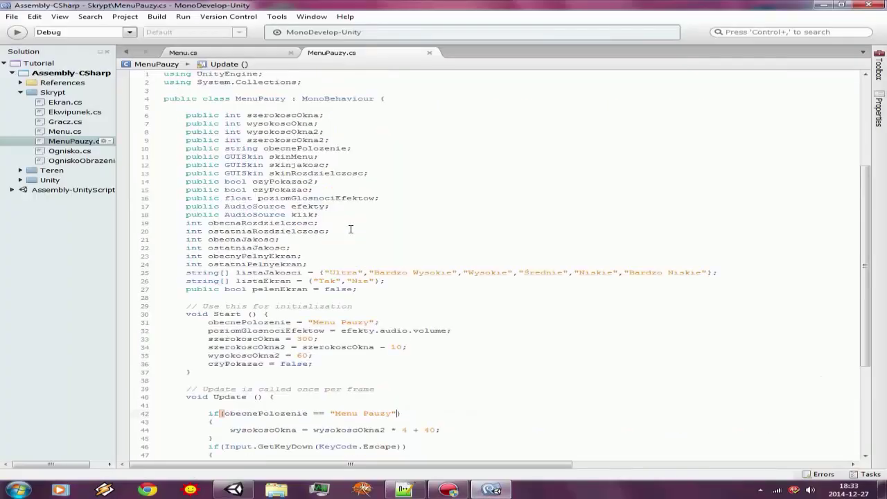
left_click(358, 289)
key("Return")
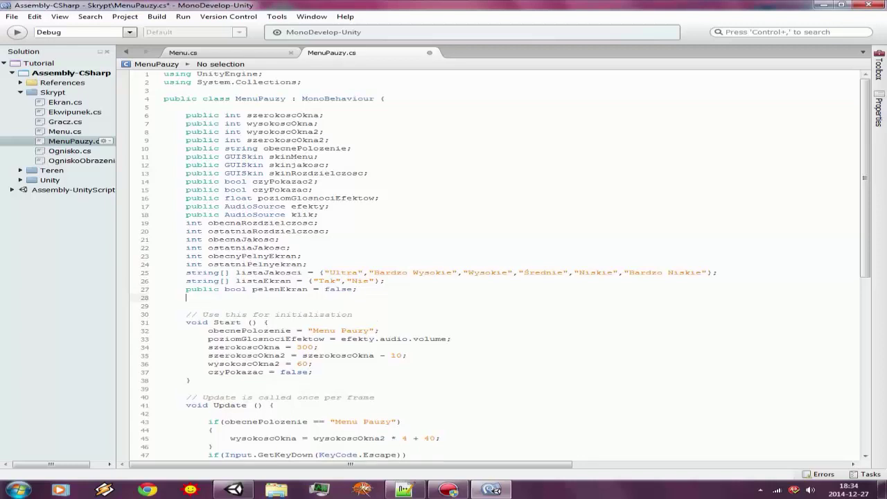
type("public ")
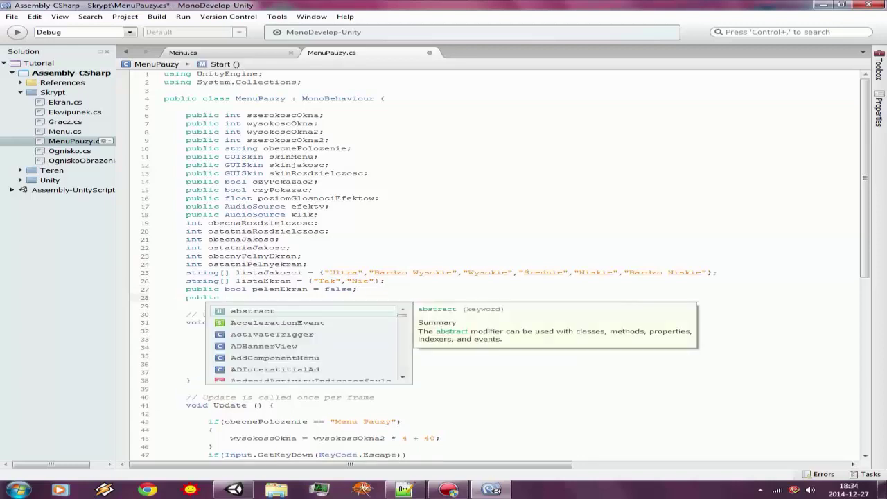
type("gracz")
key("Escape")
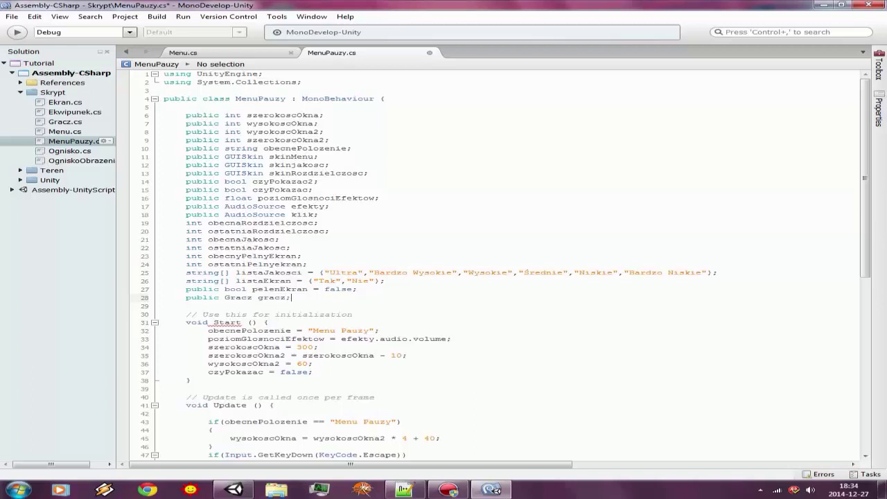
Add a public Ekwipunek ekwipunek field below it.
key("Return")
type("pro")
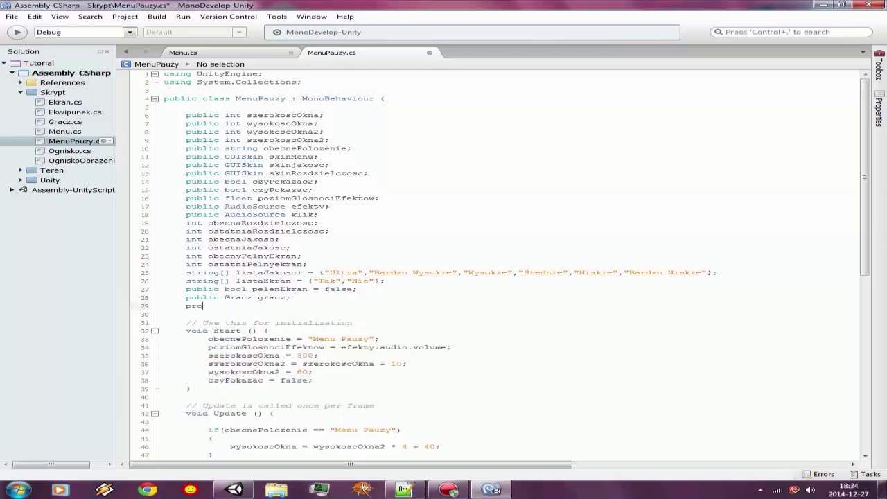
key("BackSpace")
key("BackSpace")
key("BackSpace")
type("public ")
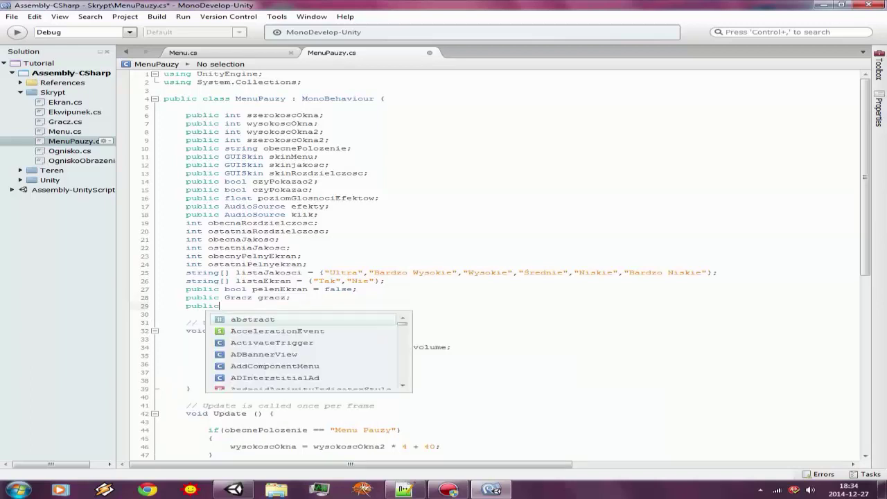
type("elw")
key("BackSpace")
key("BackSpace")
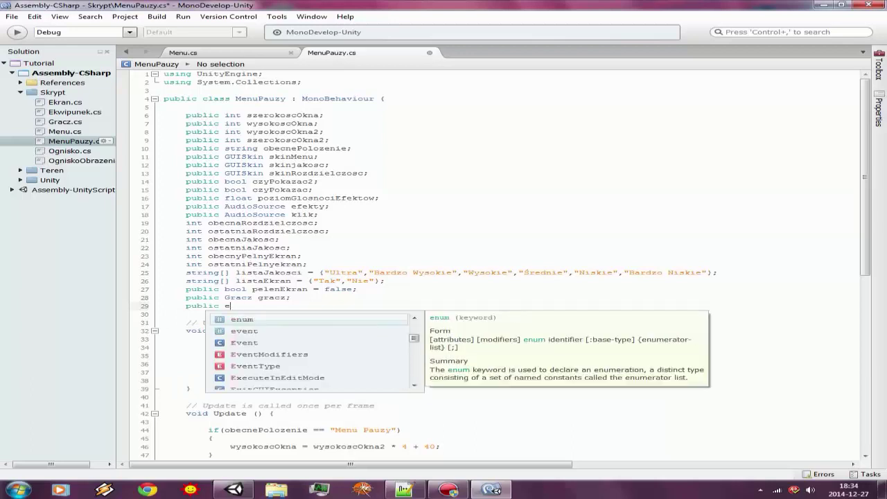
type("kw")
key("Return")
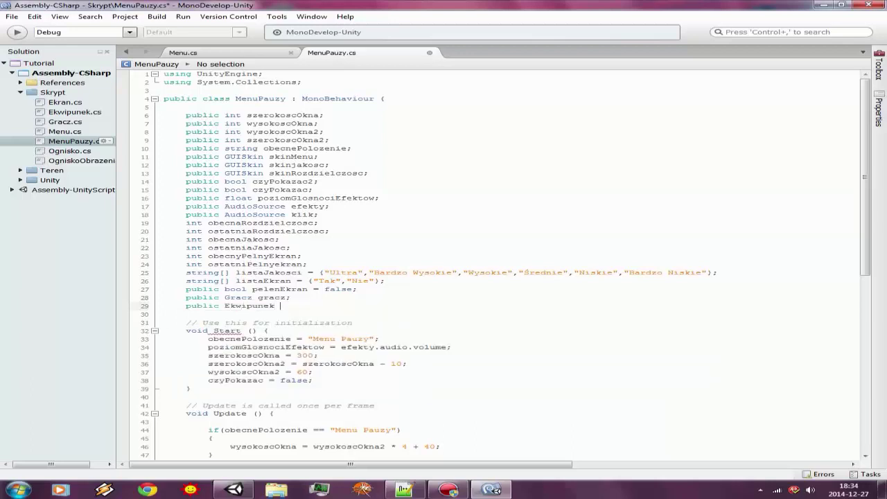
type("ekw")
type("ipunek;")
Add a public Camera kamera field.
key("Return")
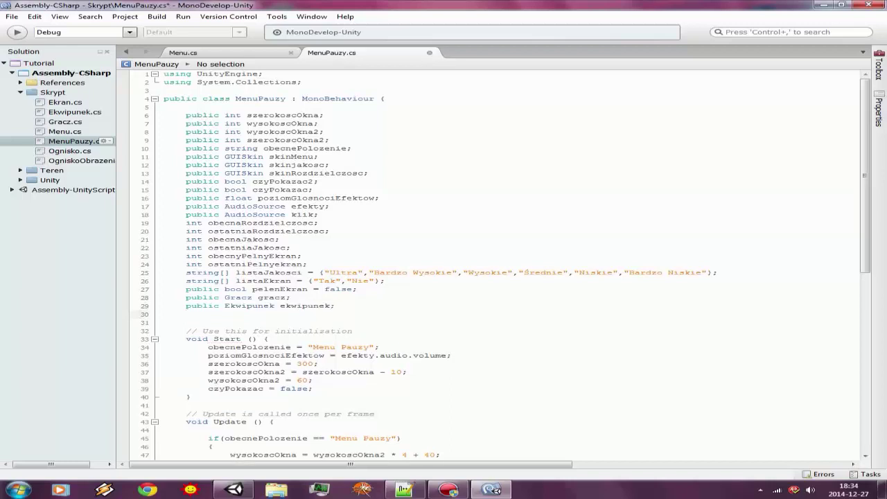
type("public c")
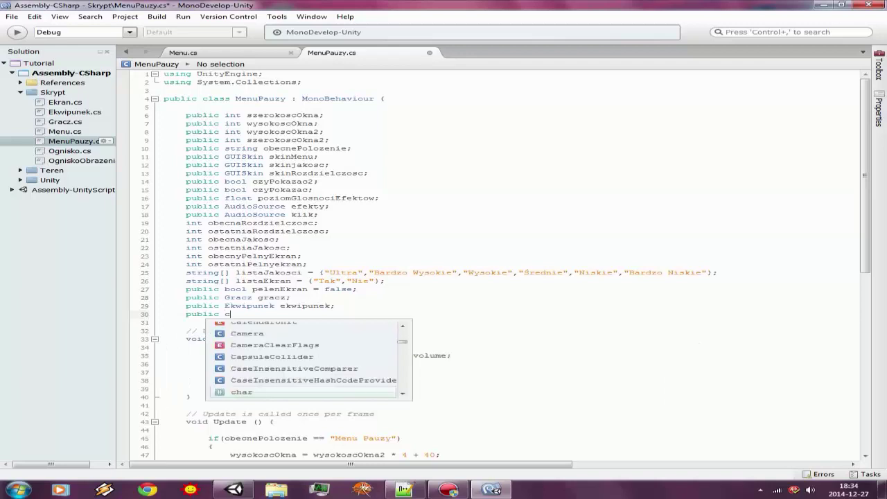
type("am")
key("Return")
type("kame")
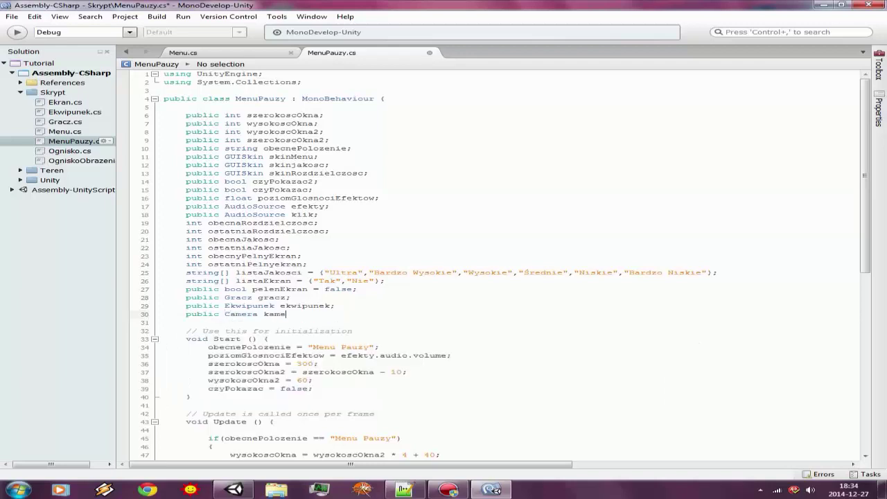
type("ra;")
Add a public GameObject graczObj field, fixing its capital O, and save the script.
key("Return")
type("p")
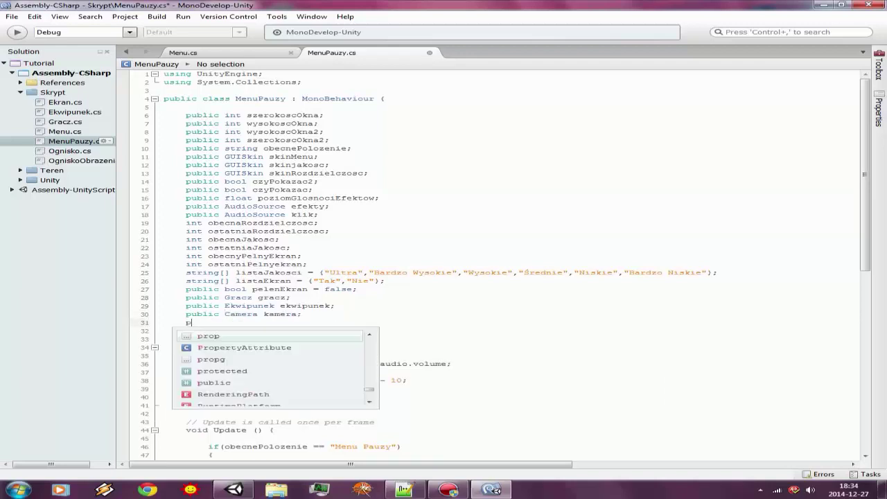
type("ub")
key("Return")
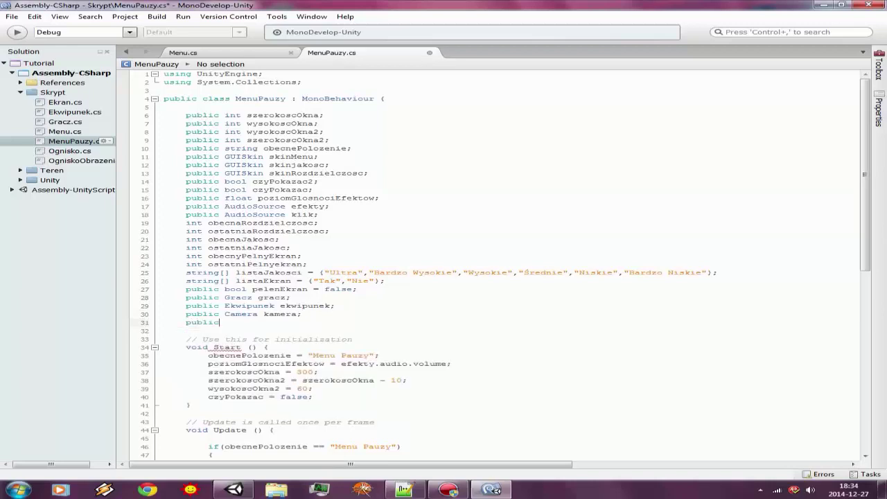
type("gam")
key("Return")
type("czobj;")
key("ctrl+s")
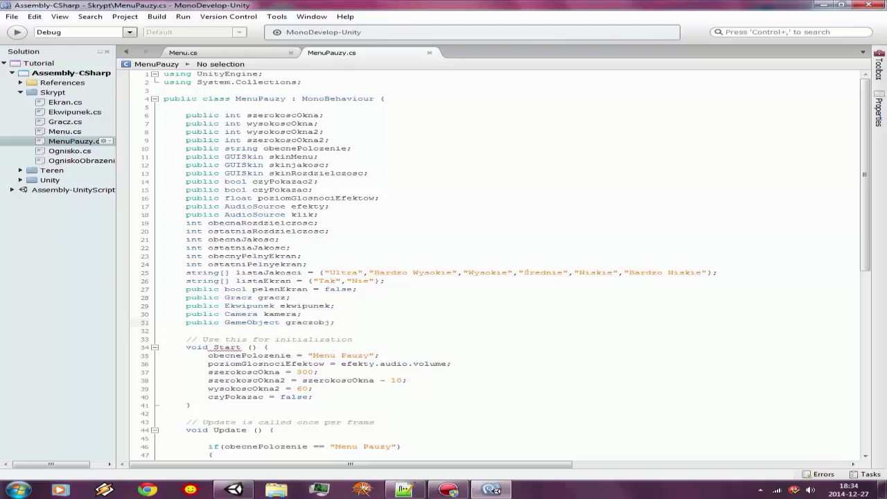
left_click(319, 322)
key("BackSpace")
type("O")
key("ctrl+s")
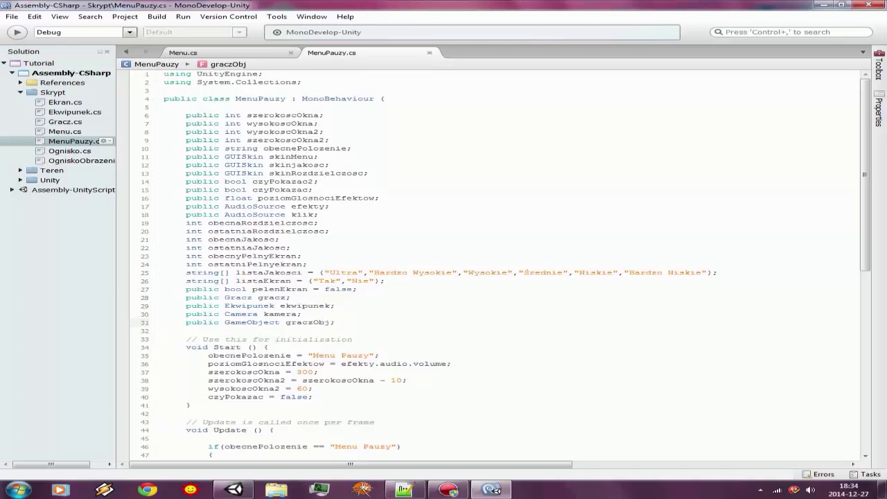
scroll(314, 250, "down", 2)
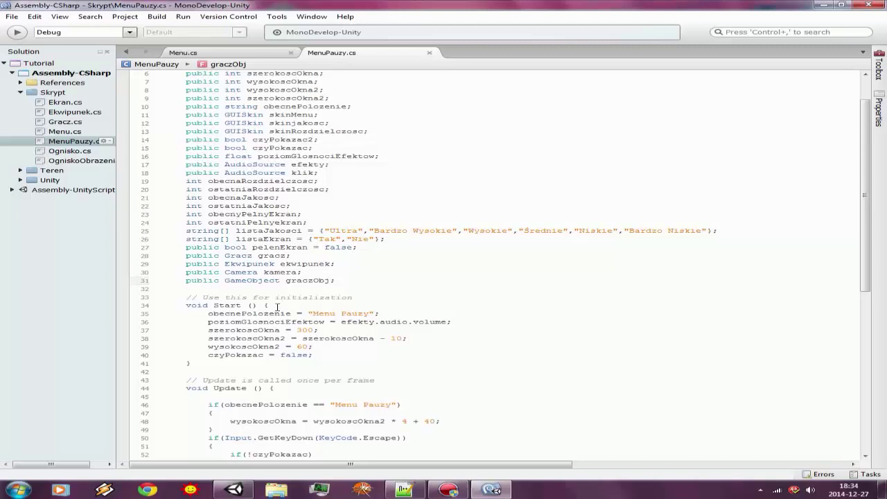
Add 'gracz.enabled = false;' at the start of the if(!czyPokazac) block and save.
scroll(249, 260, "down", 8)
scroll(248, 261, "down", 2)
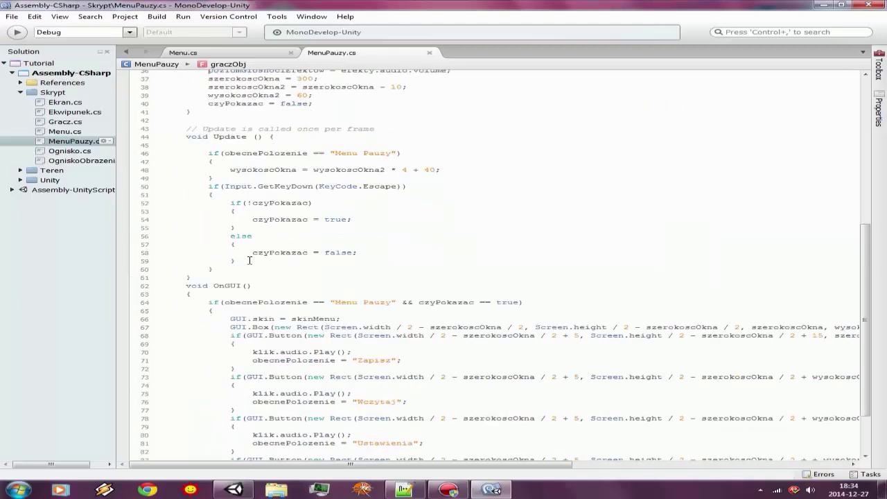
left_click(308, 219)
left_click(246, 210)
key("Return")
type("gr")
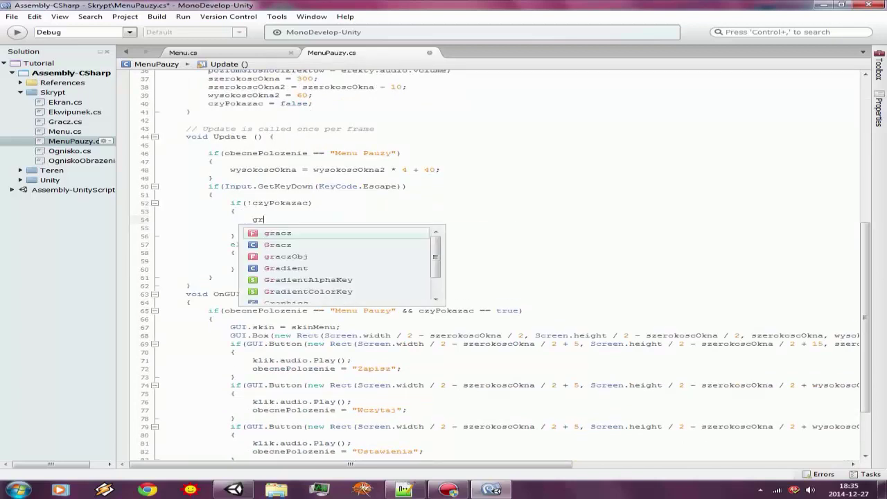
type("acz.")
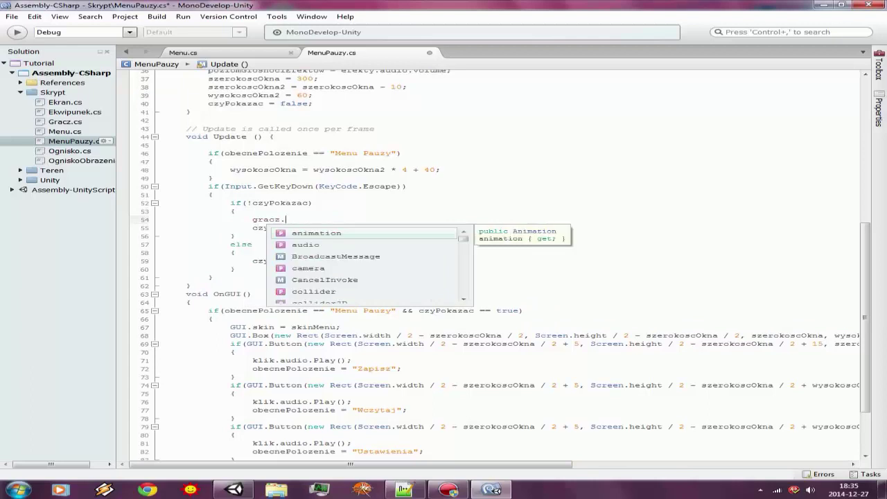
type("en")
key("Return")
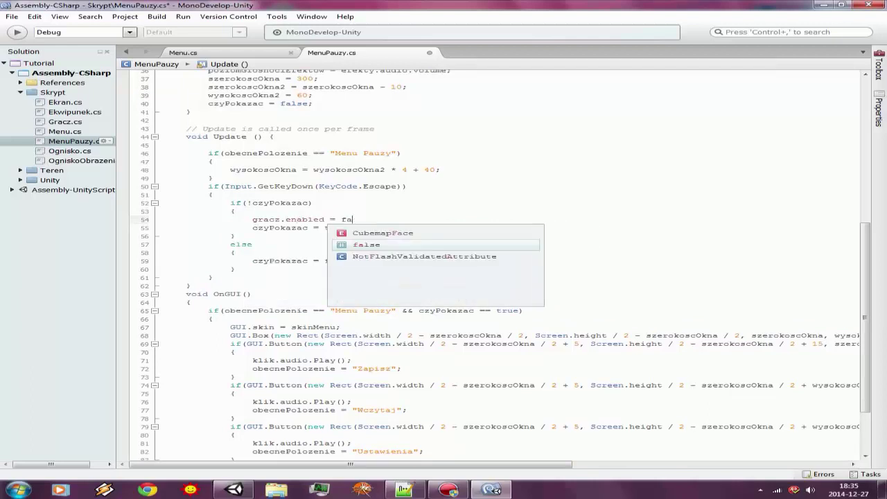
type("alse;")
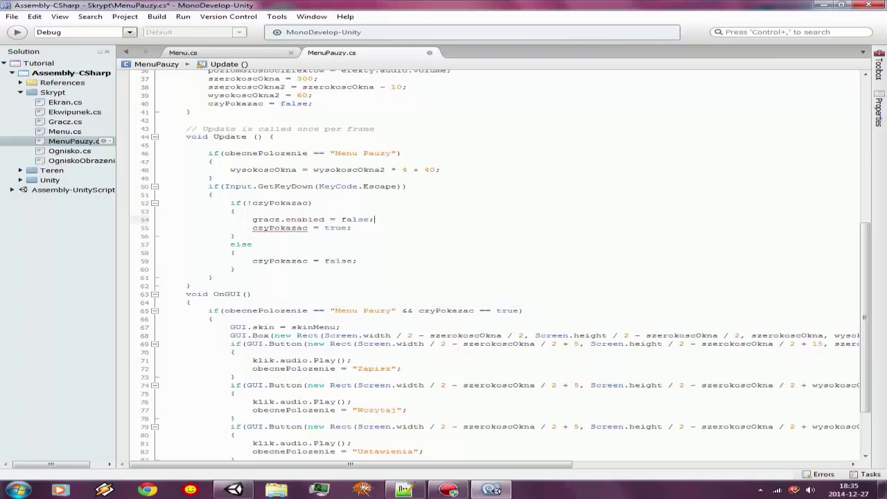
key("ctrl+s")
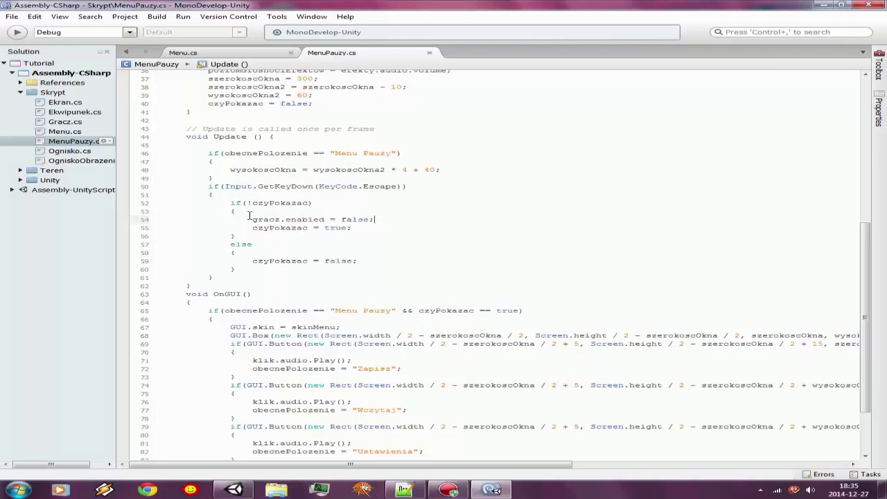
Add 'gracz.enabled = true;' to the else block and save the script.
left_click_drag(286, 219, 296, 219)
left_click(395, 219)
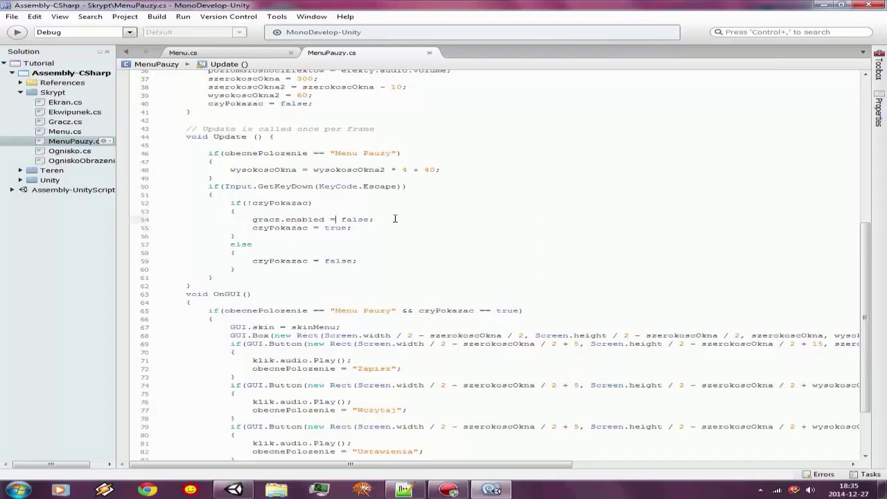
left_click(250, 252)
key("Return")
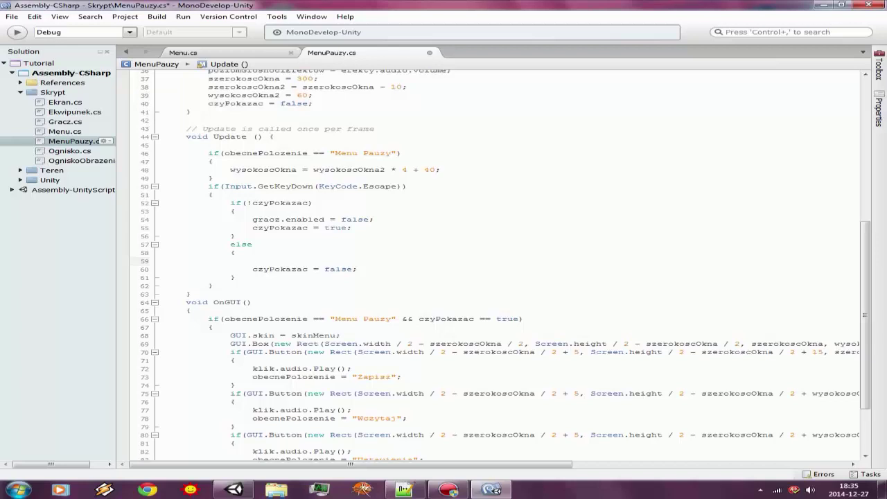
type("gracz.")
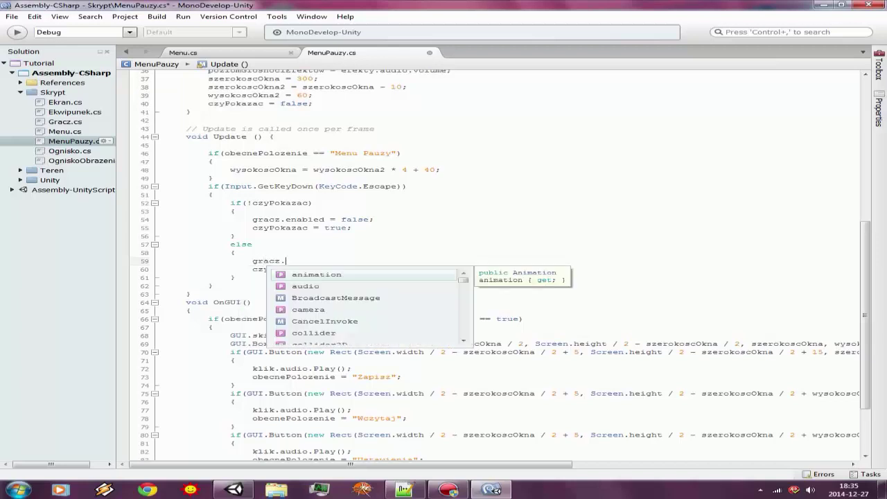
type("el")
key("BackSpace")
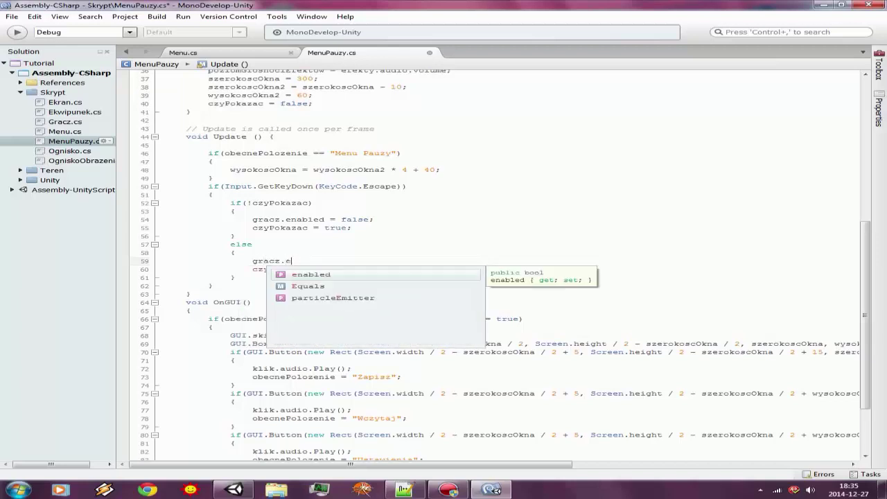
key("Return")
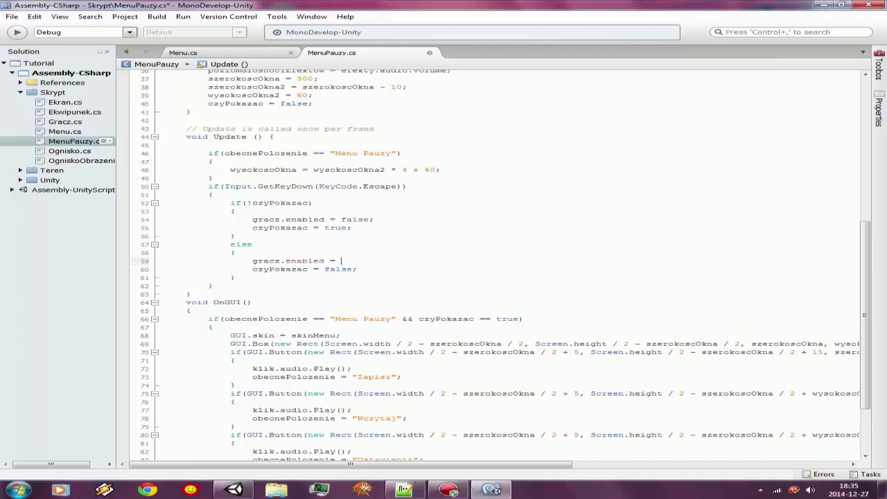
type("true;")
key("ctrl+s")
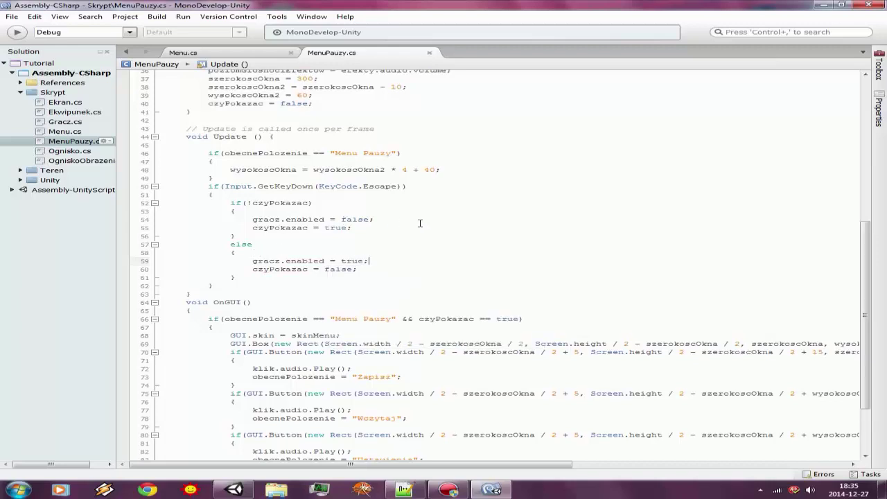
left_click(407, 219)
key("Return")
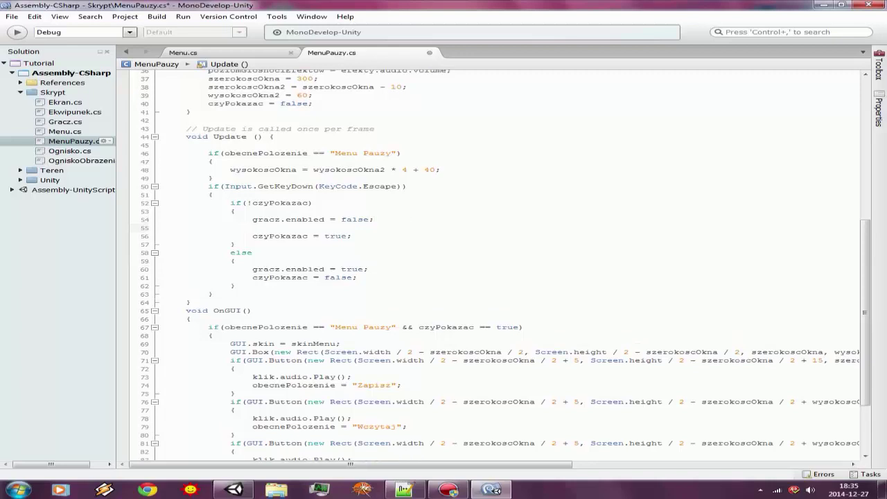
Add 'ekwipunek.enabled = false;' below the gracz line in the if block.
type("t")
key("BackSpace")
type("ekw")
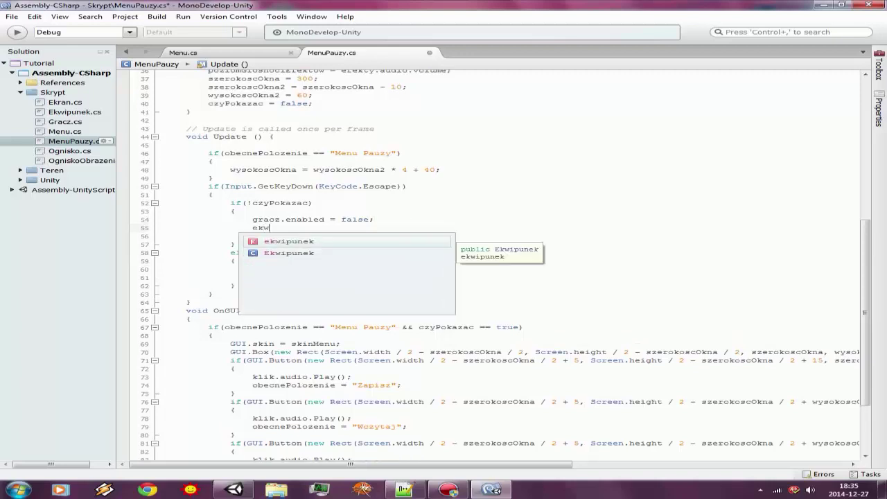
key("Return")
type(".en")
key("Return")
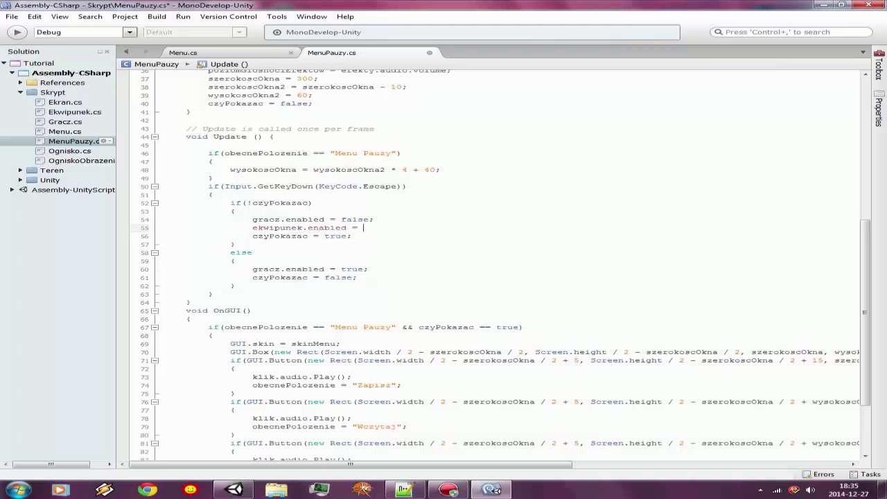
type("fal")
key("Return")
Add 'ekwipunek.enabled = true;' to the else block and save MenuPauzy.cs.
left_click(271, 253)
key("Down")
key("Return")
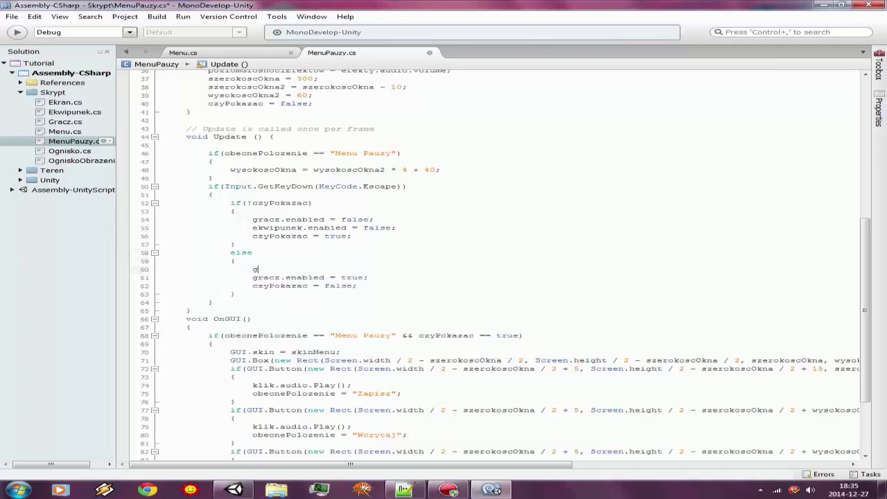
type("k")
key("Return")
type(".")
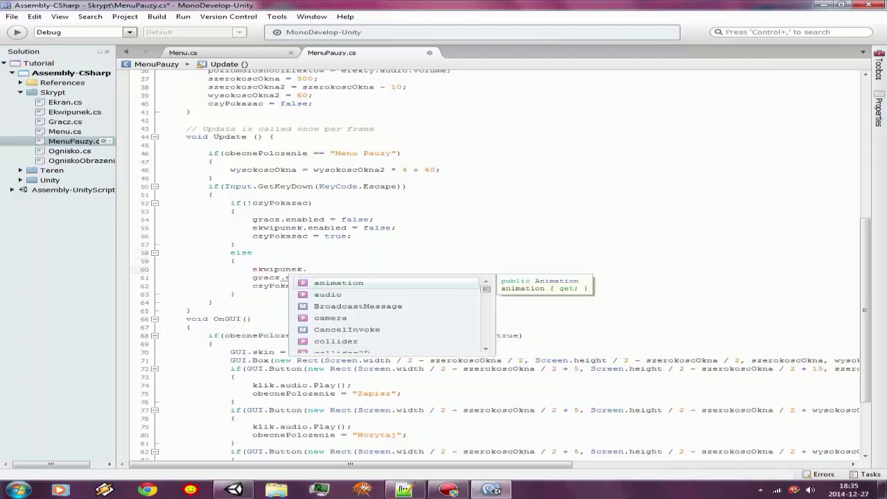
type("en")
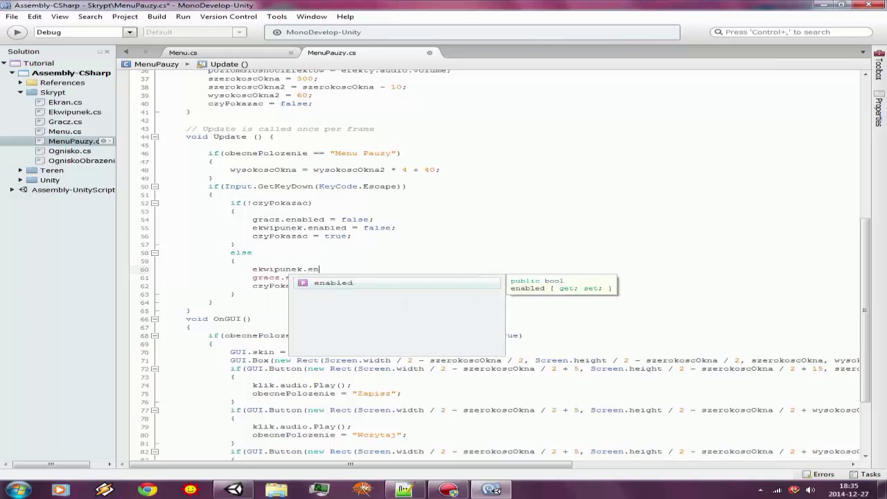
key("Return")
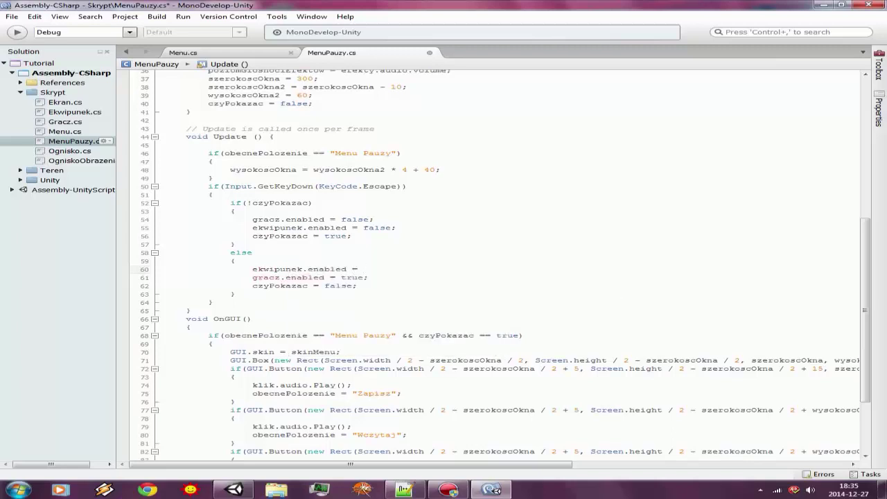
type("true;")
key("ctrl+s")
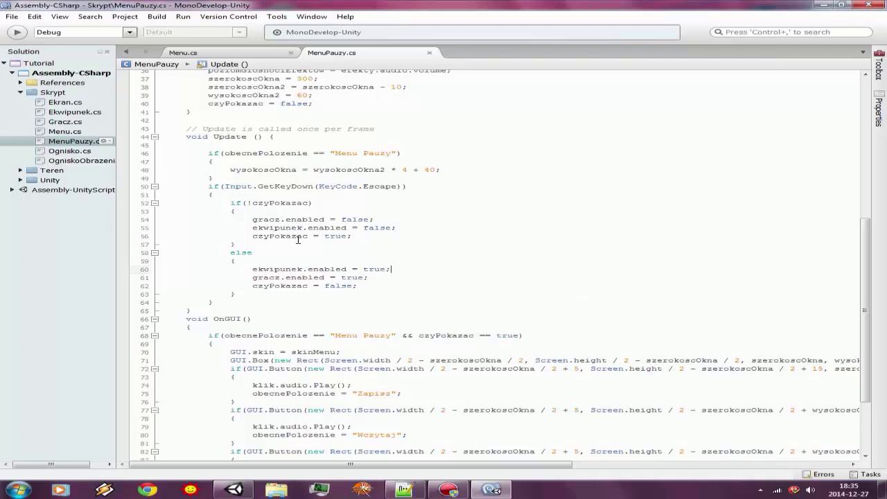
scroll(298, 239, "down", 4)
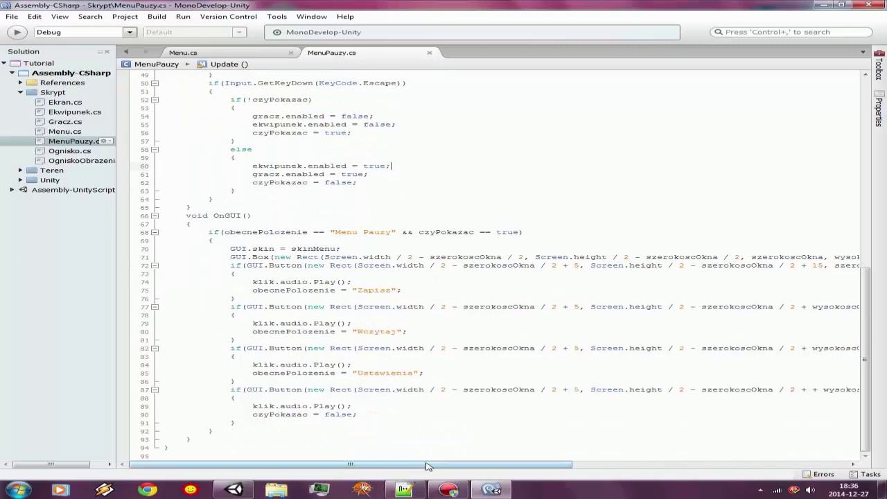
Replace the exit button's sound and menu-hiding lines with Application.LoadLevel(0).
mouse_move(404, 463)
left_mouse_down()
mouse_move(713, 463)
mouse_move(402, 463)
left_mouse_up()
left_click_drag(235, 423, 276, 413)
left_click_drag(365, 414, 252, 406)
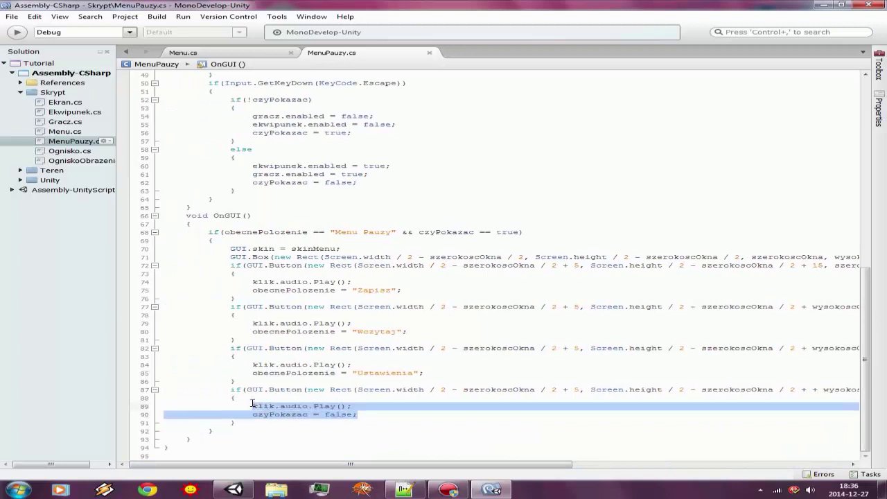
type("ao")
type("pp")
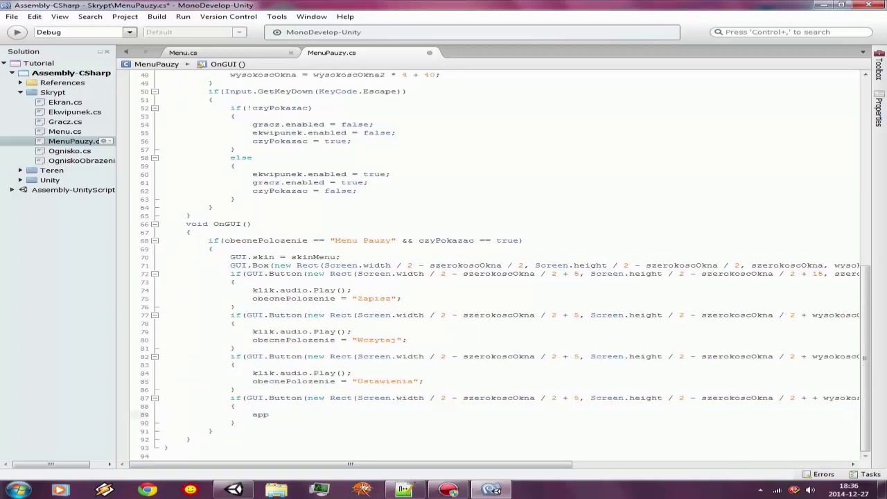
type("li")
key("BackSpace")
key("BackSpace")
key("BackSpace")
type("Appl")
key("Return")
type(".")
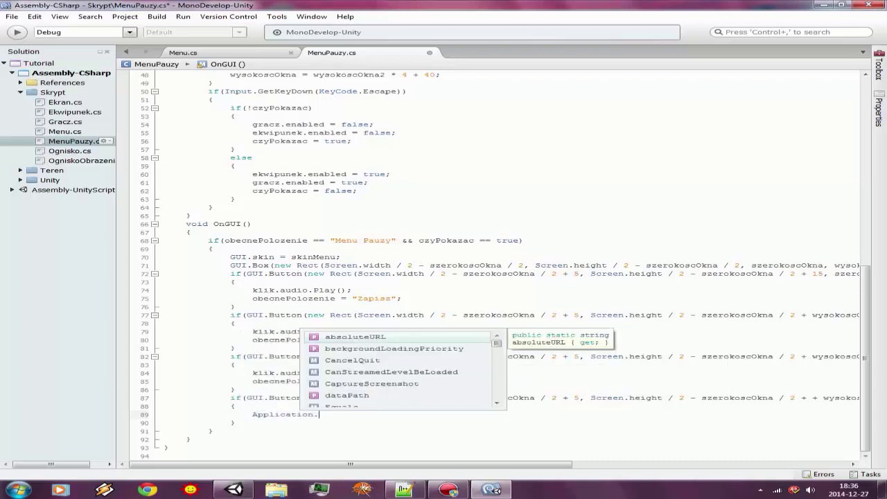
type("lo")
key("Down")
key("Down")
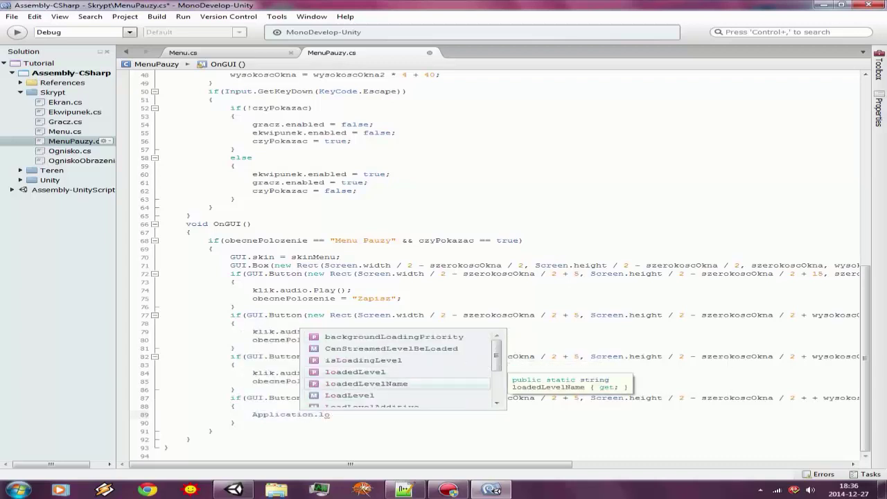
key("Return")
type("(")
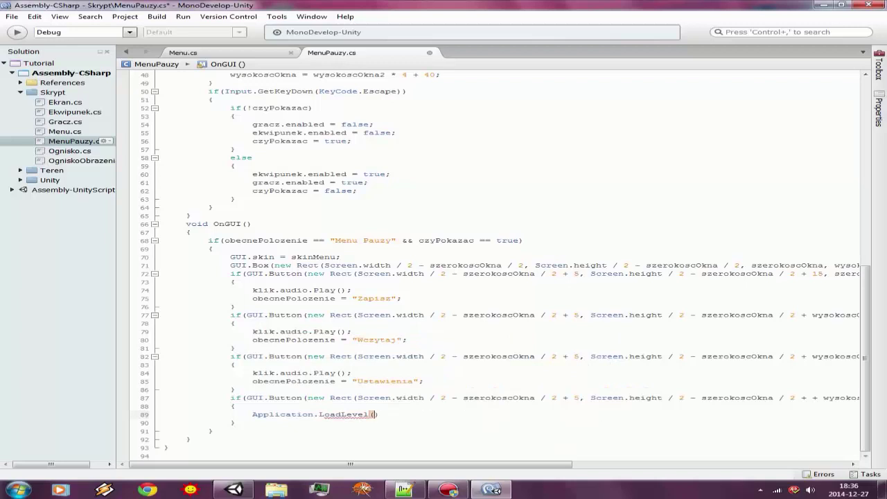
type("0")
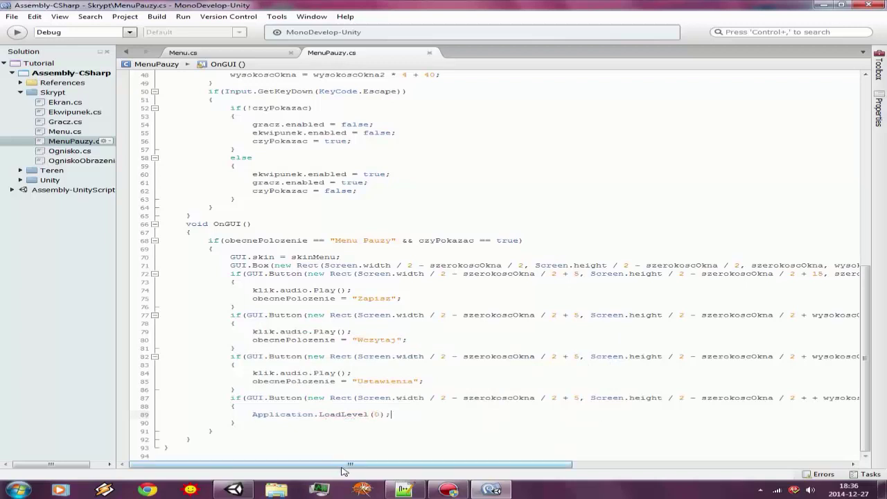
Paste klik.audio.Play(); above Application.LoadLevel(0) and save the script.
mouse_move(359, 470)
left_mouse_down()
mouse_move(726, 444)
mouse_move(244, 431)
left_mouse_up()
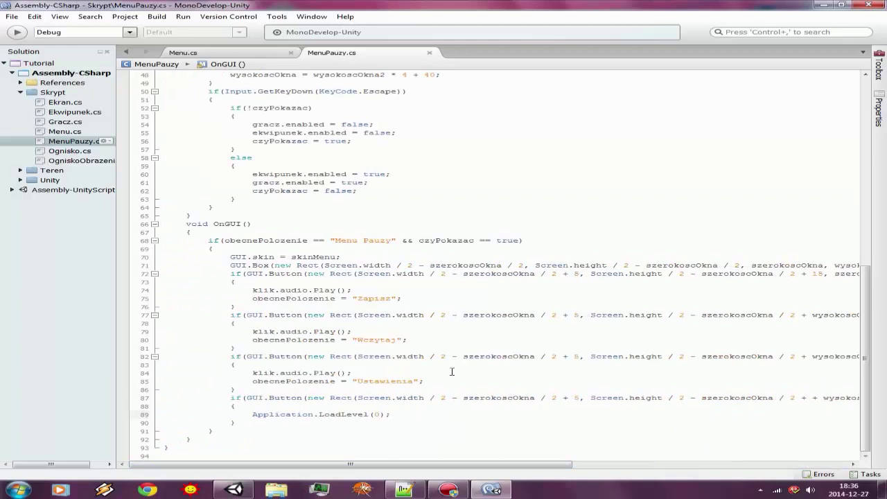
left_click_drag(252, 372, 360, 374)
key("ctrl+c")
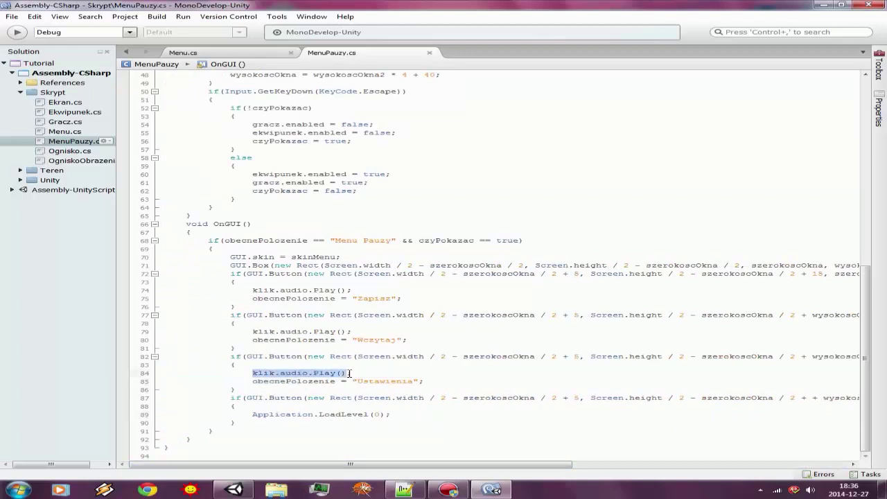
left_click(252, 414)
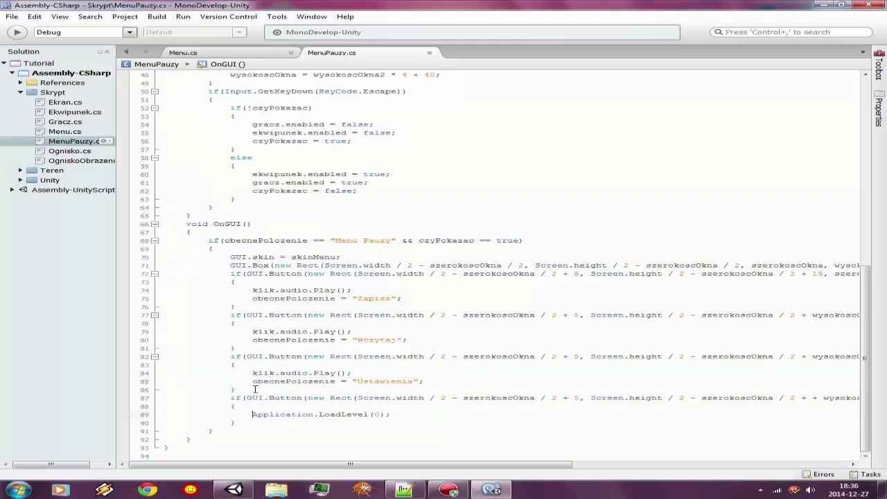
key("Return")
key("Up")
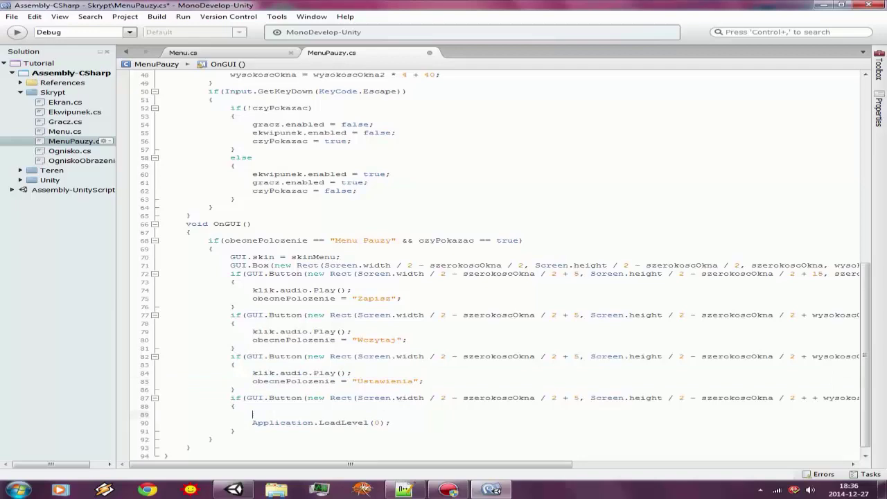
key("ctrl+v")
key("ctrl+s")
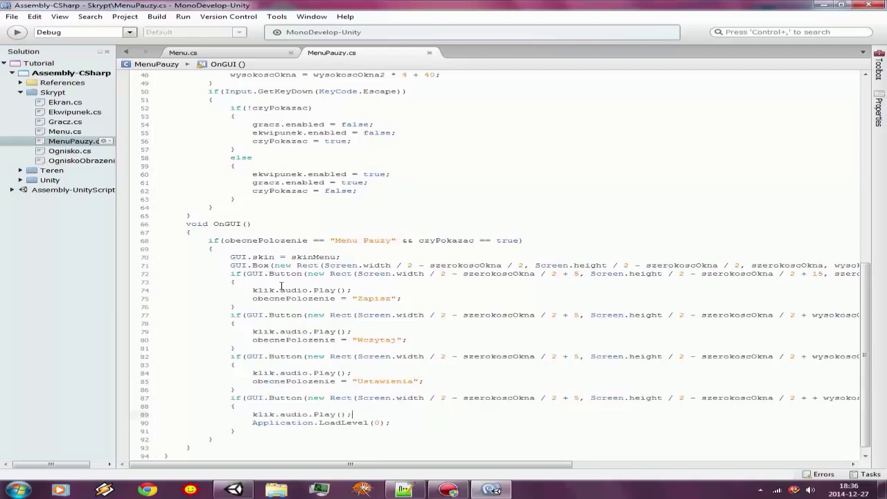
scroll(281, 286, "up", 5)
scroll(309, 278, "up", 3)
scroll(309, 277, "up", 2)
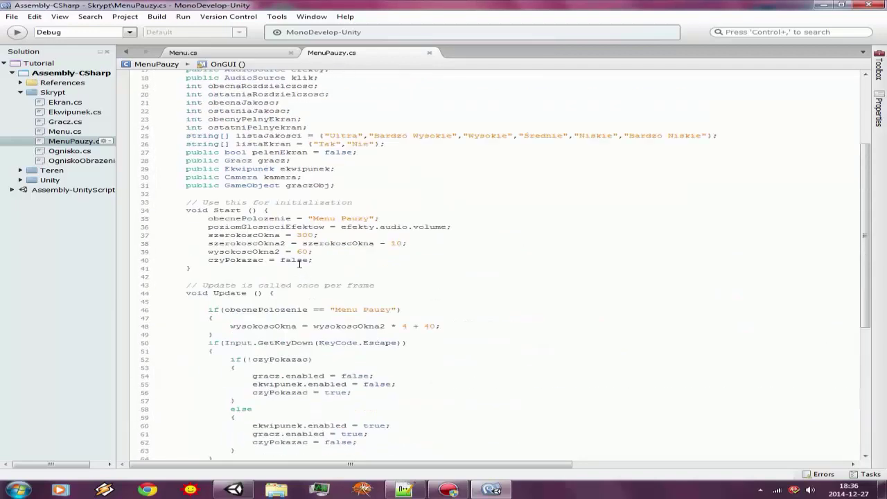
In Unity, run and stop play mode, then assign Gracz and Ekwipunek to Menu Pauzy's fields.
left_click(234, 489)
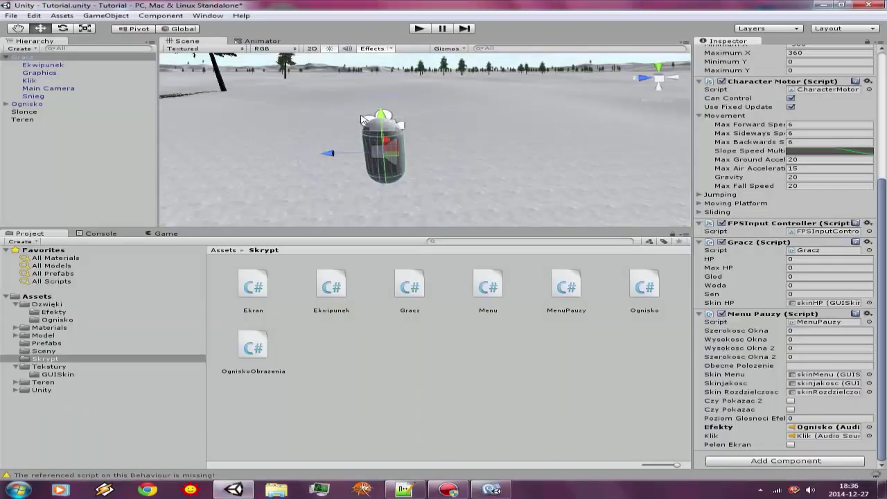
left_click(418, 31)
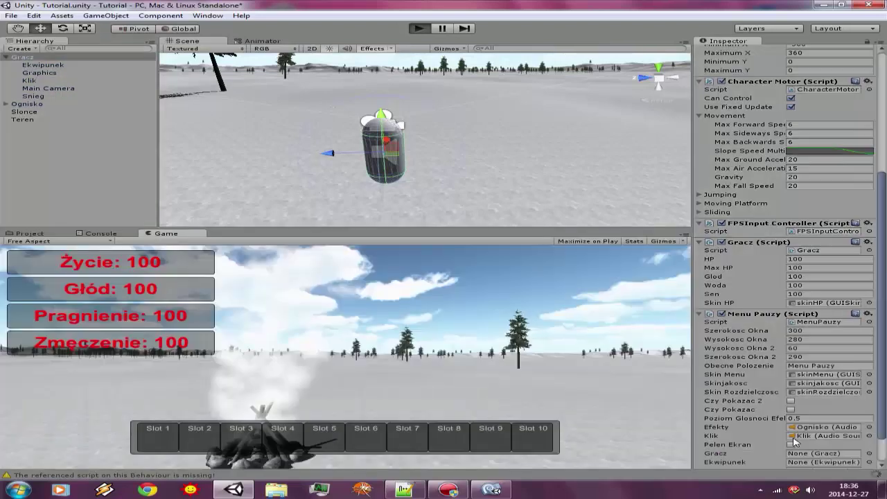
key("ctrl+p")
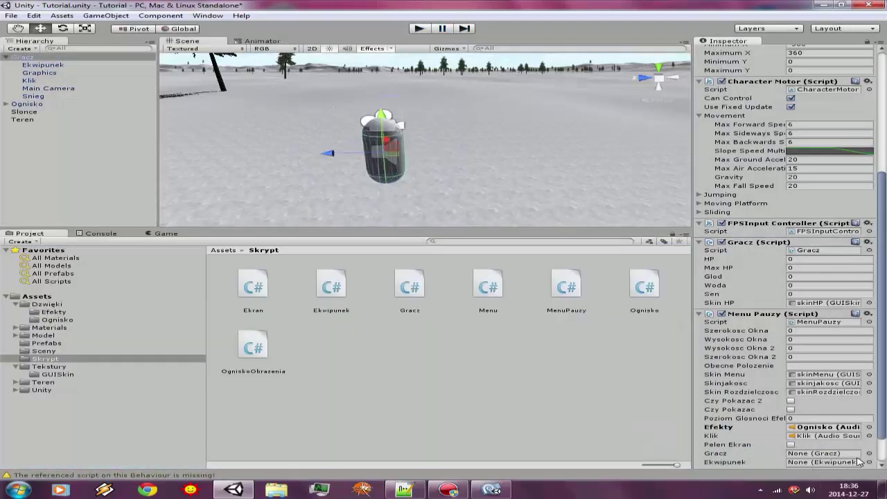
left_click(869, 419)
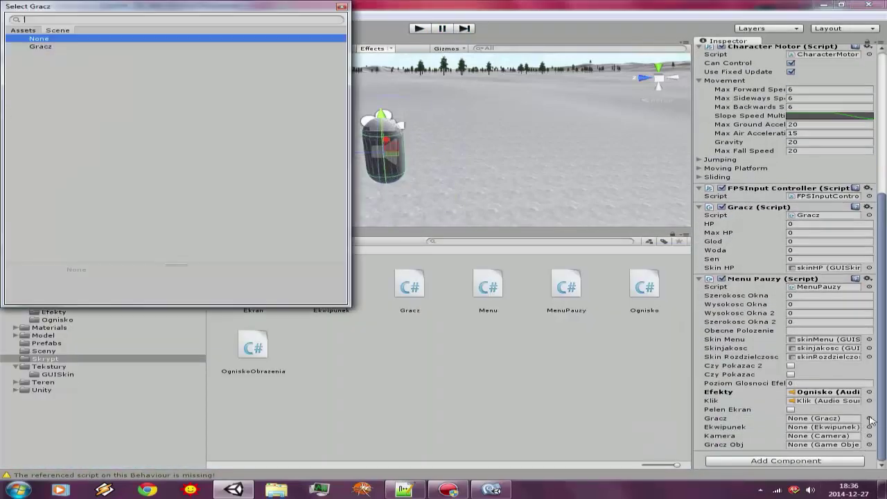
double_click(58, 47)
left_click(869, 426)
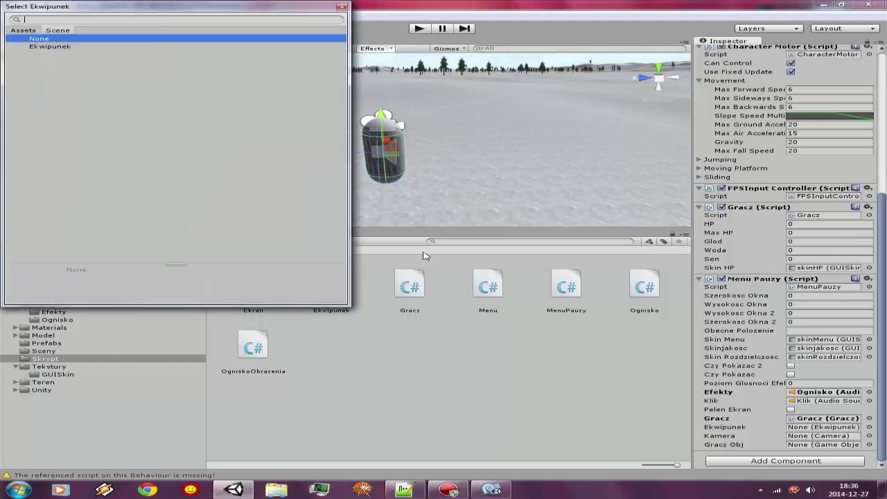
double_click(60, 45)
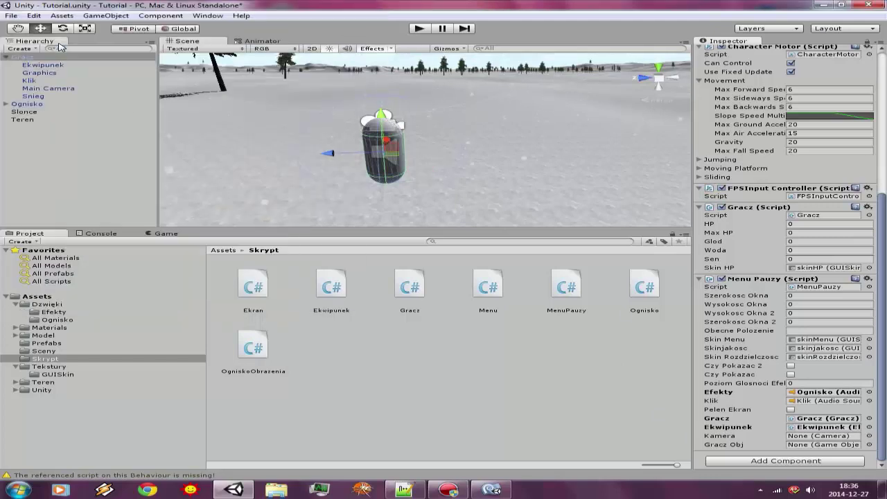
Set the Kamera field to Main Camera and drag the Gracz object into Gracz Obj.
left_click(869, 436)
left_click(65, 47)
double_click(66, 47)
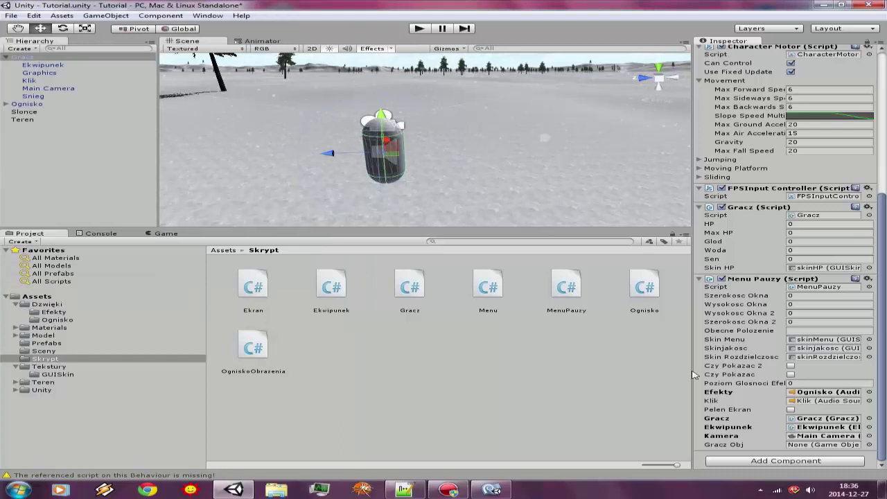
left_click(869, 444)
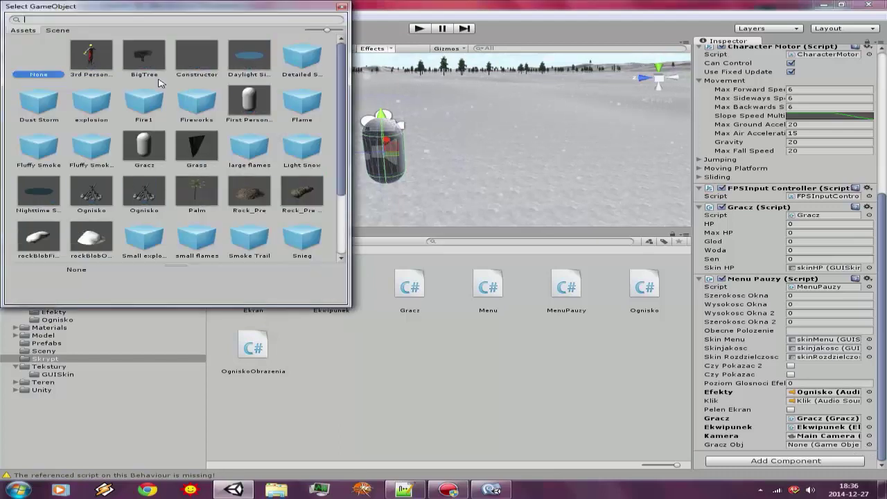
left_click(341, 6)
left_click_drag(36, 61, 852, 445)
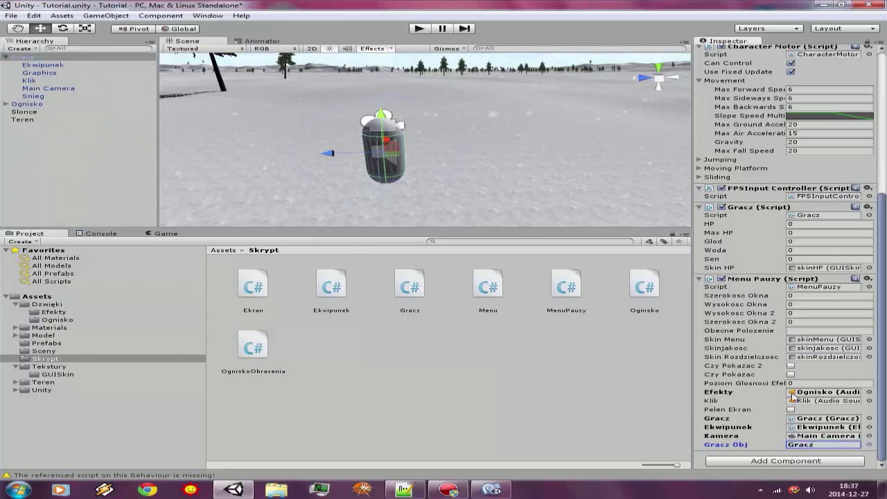
scroll(797, 208, "up", 5)
scroll(840, 90, "up", 2)
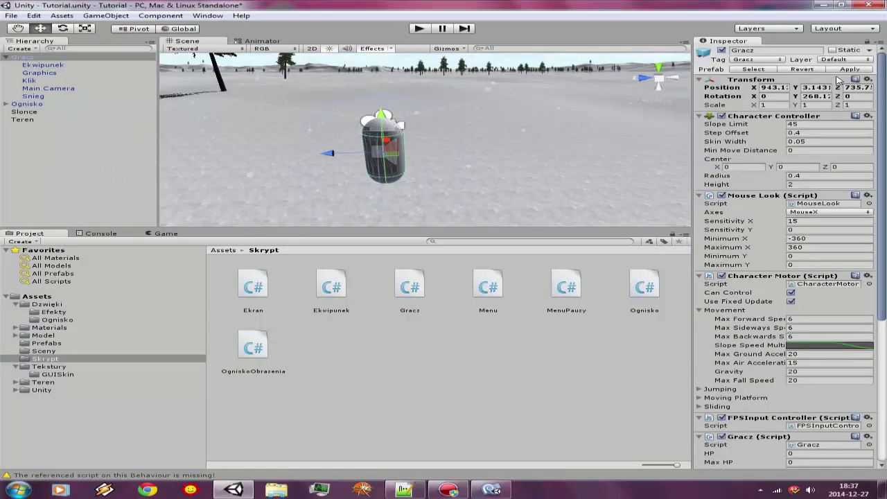
Play the game, open the pause menu with Escape, try Wczytaj, close it, and stop.
left_click(424, 29)
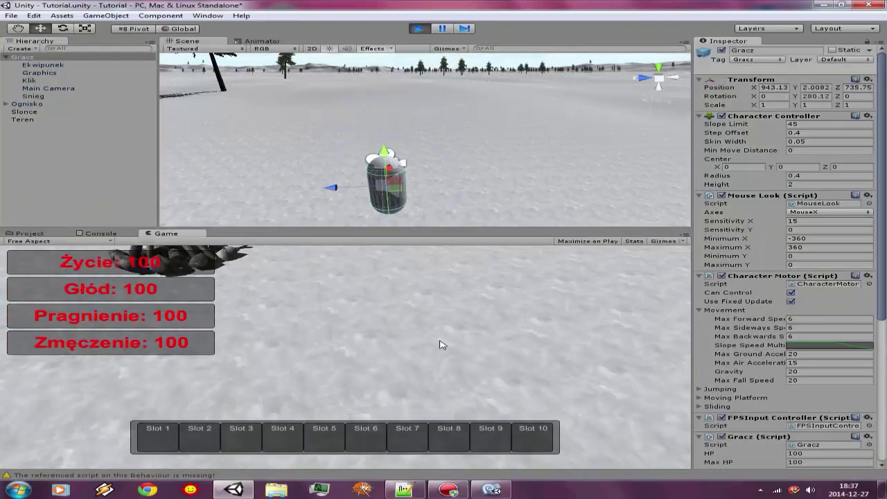
key("Escape")
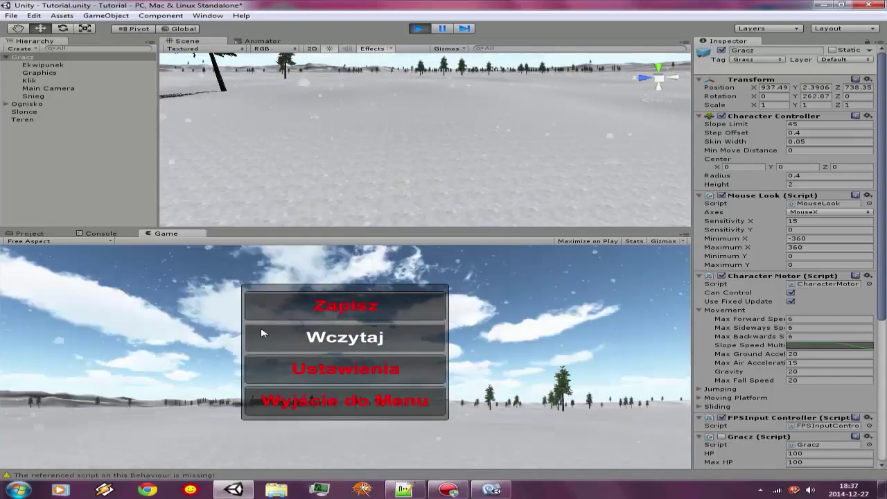
left_click(330, 349)
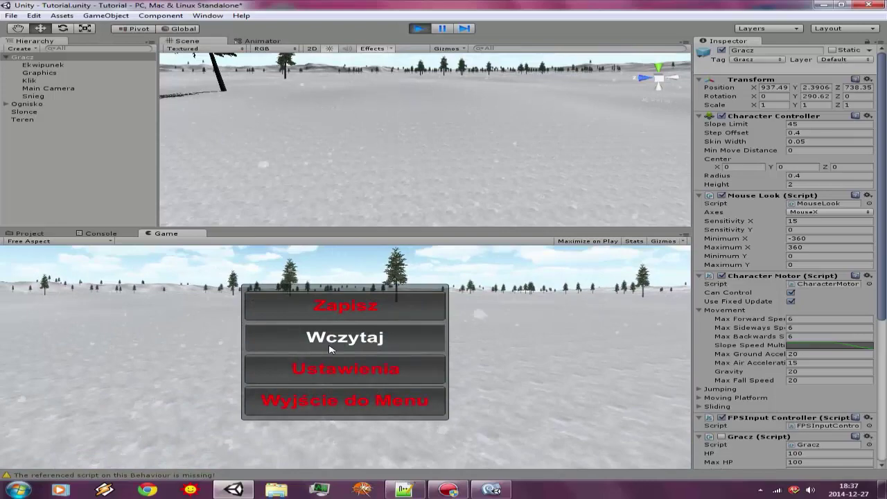
key("Escape")
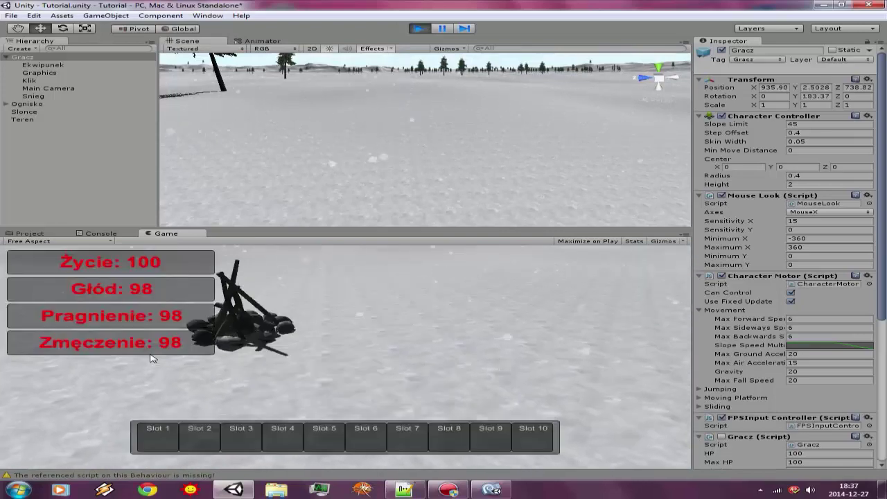
key("ctrl+p")
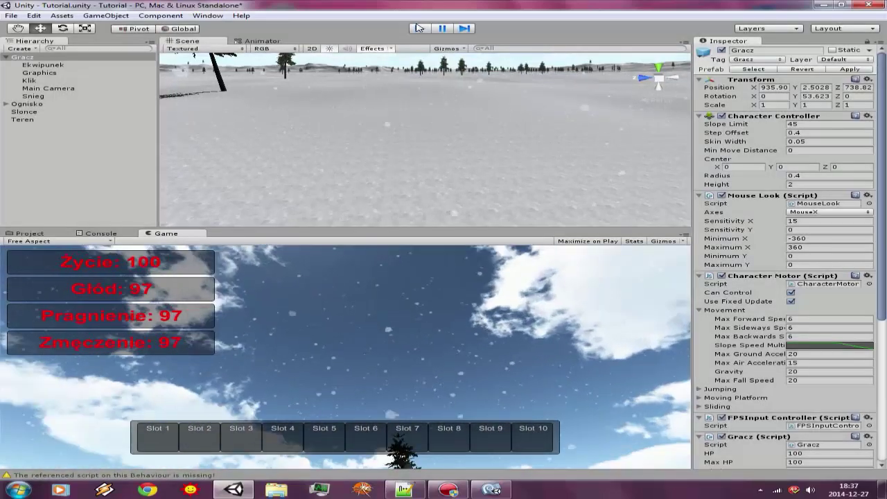
Start a kamera.GetComponent line in the pause branch, checking Main Camera's components in Unity.
left_click(492, 489)
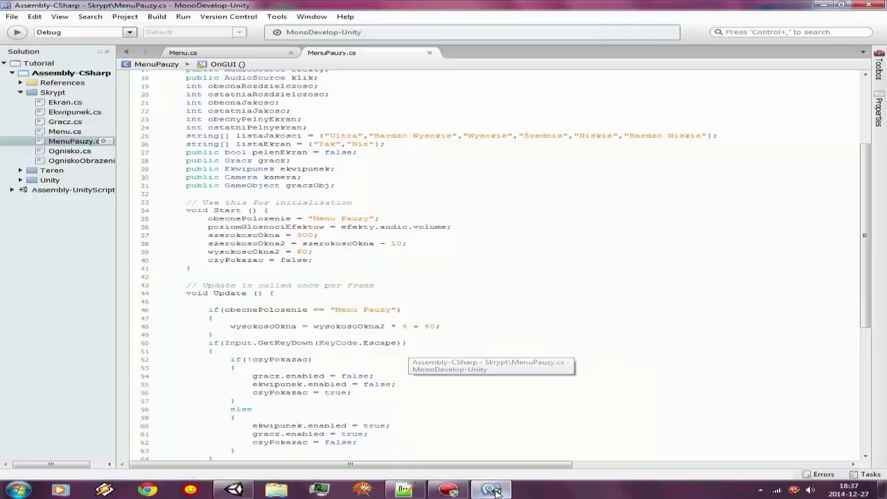
left_click(255, 369)
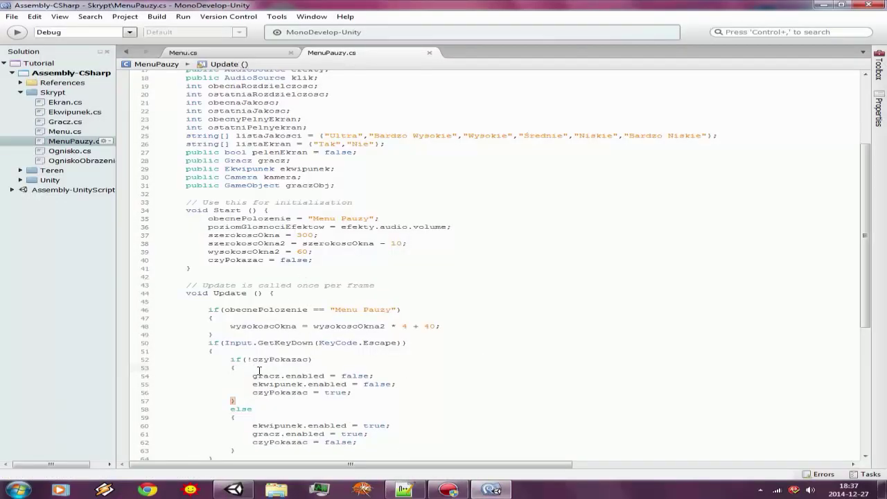
key("Return")
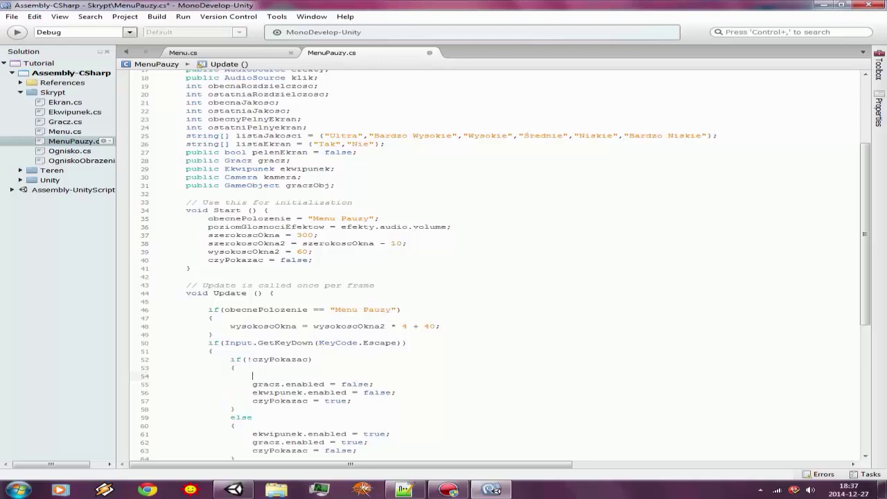
type("kamera.")
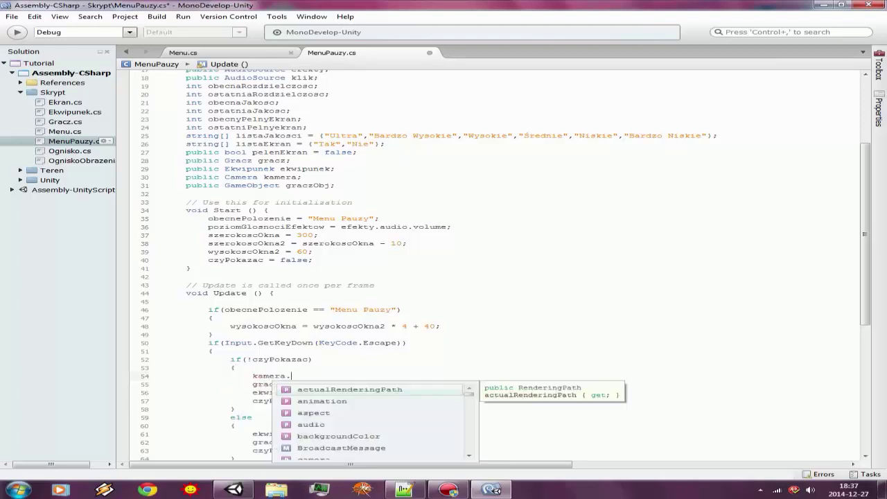
type("get")
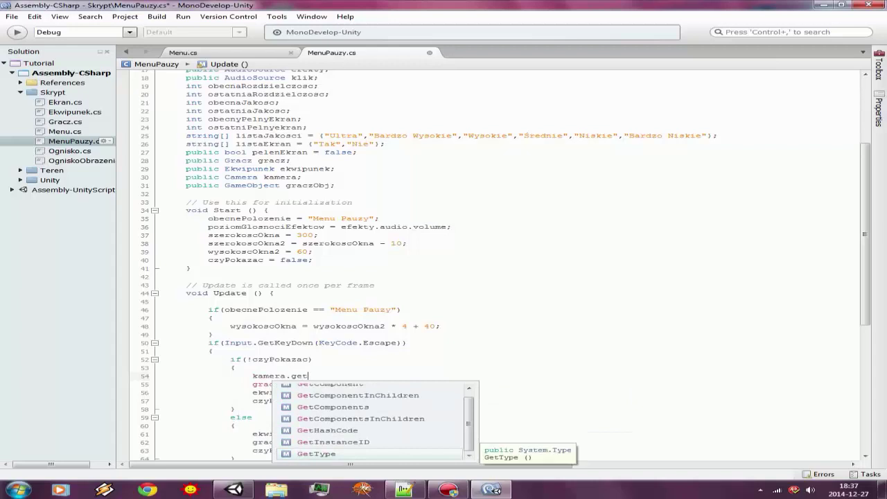
key("Return")
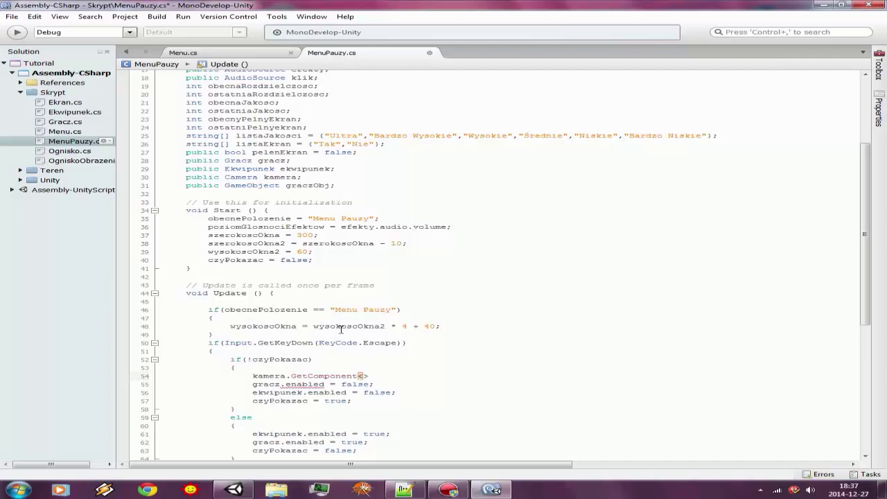
left_click(234, 489)
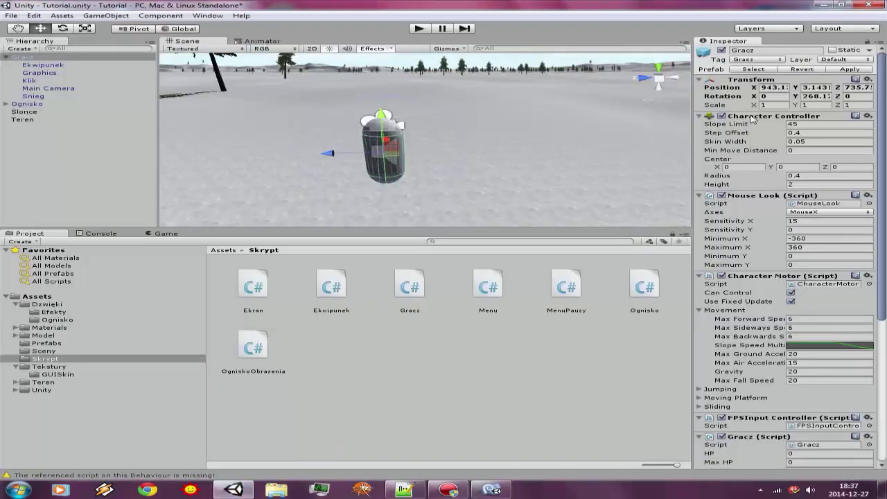
left_click(58, 88)
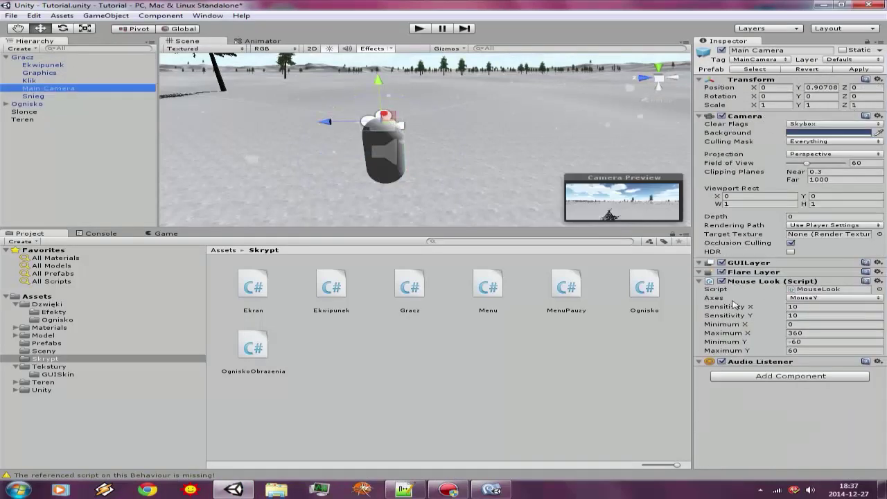
left_click(491, 490)
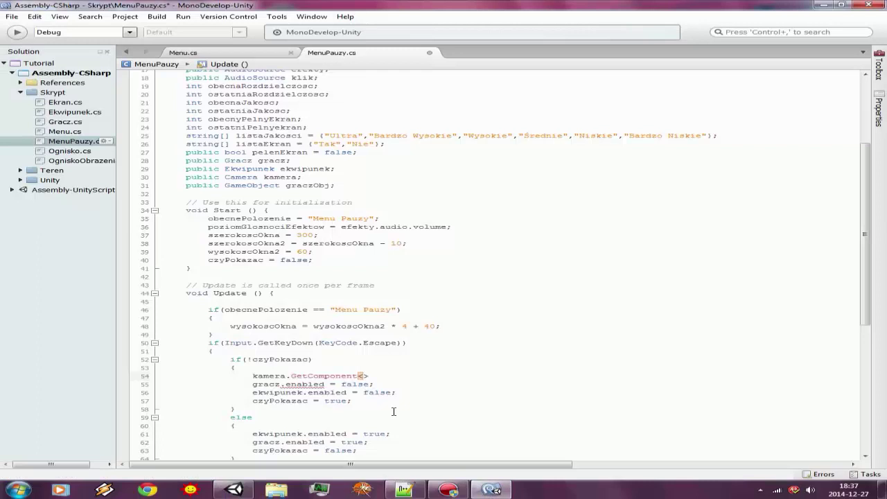
Complete the line as kamera.GetComponent<MouseLook>().sensitivityX = 0 and save.
type("M")
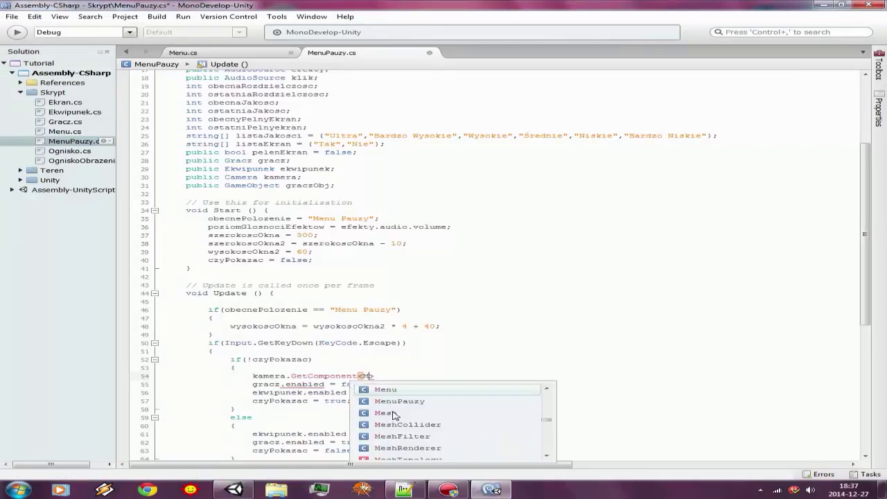
type("ou")
key("Return")
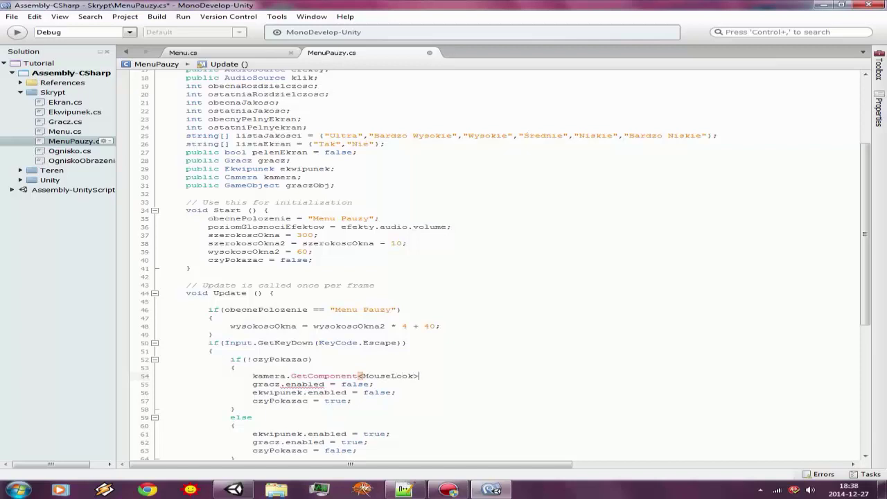
type("()")
type(".")
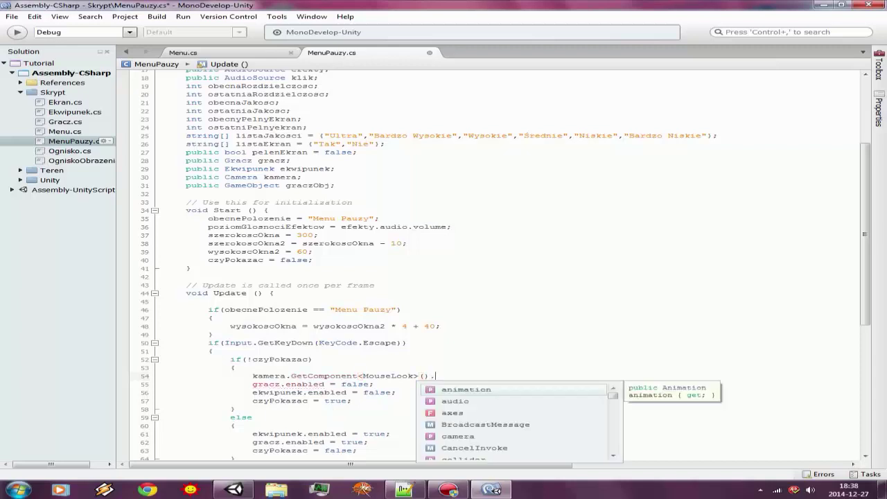
left_click(236, 489)
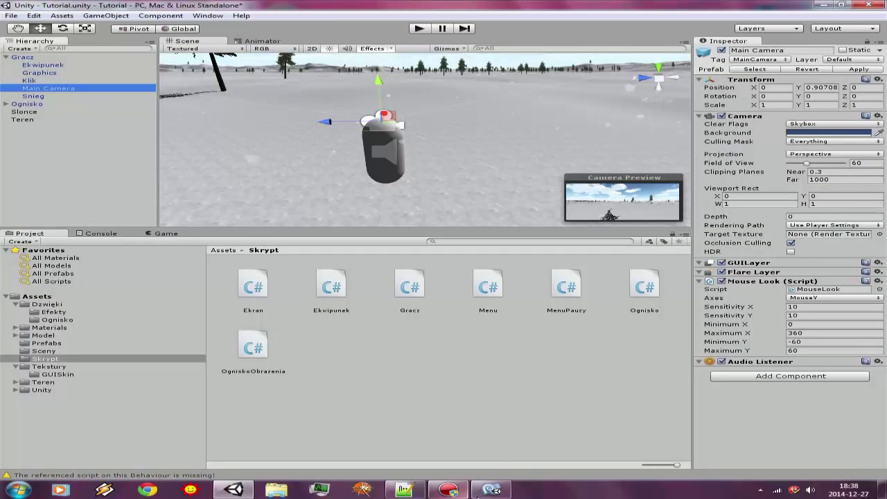
left_click(478, 493)
type("seLook>().se")
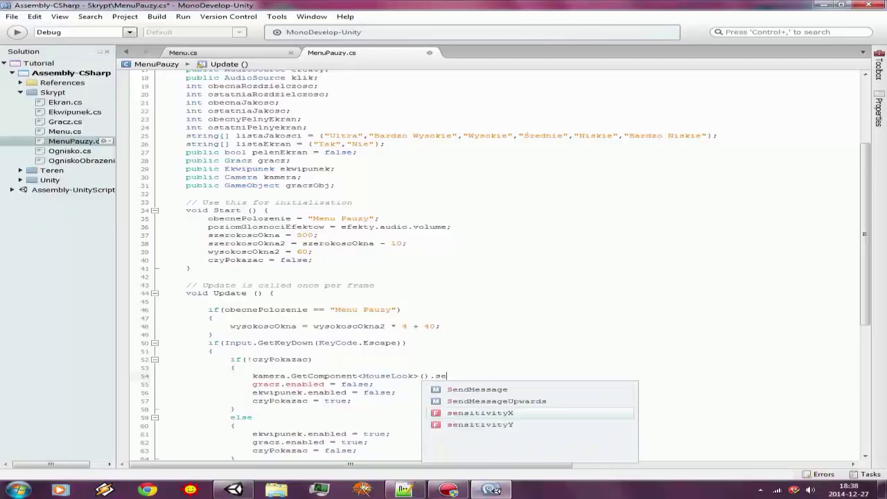
type("n")
key("space")
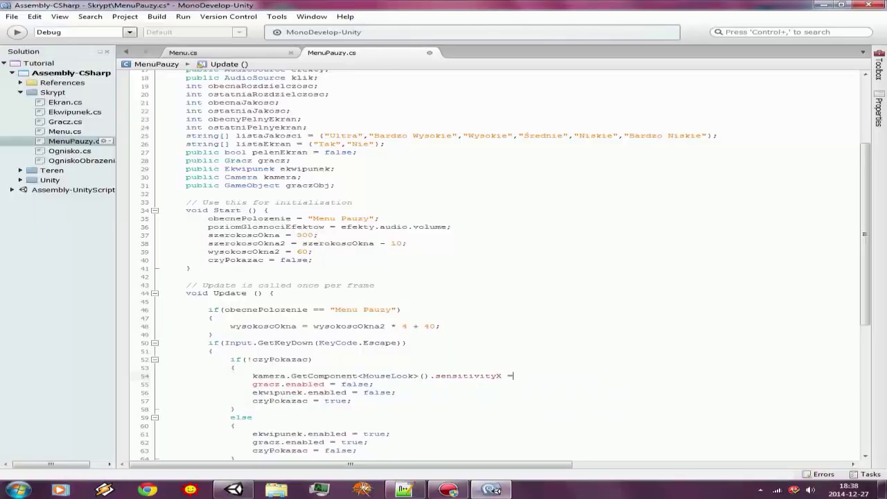
type("0;")
key("ctrl+s")
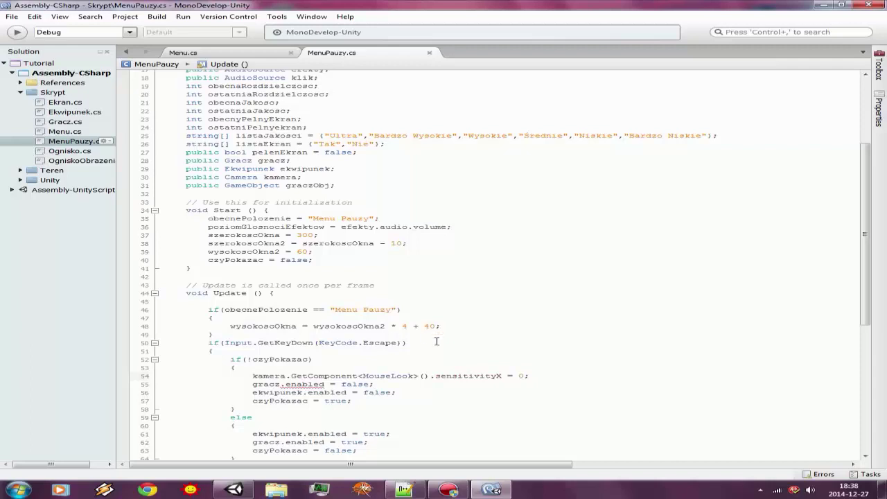
Duplicate the line below it as a sensitivityY = 0 line and save.
left_click_drag(551, 376, 255, 375)
key("ctrl+c")
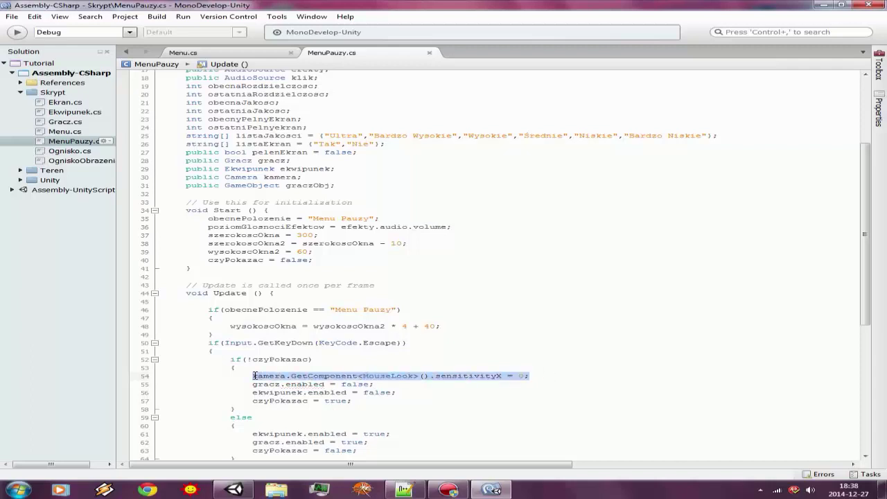
left_click(540, 376)
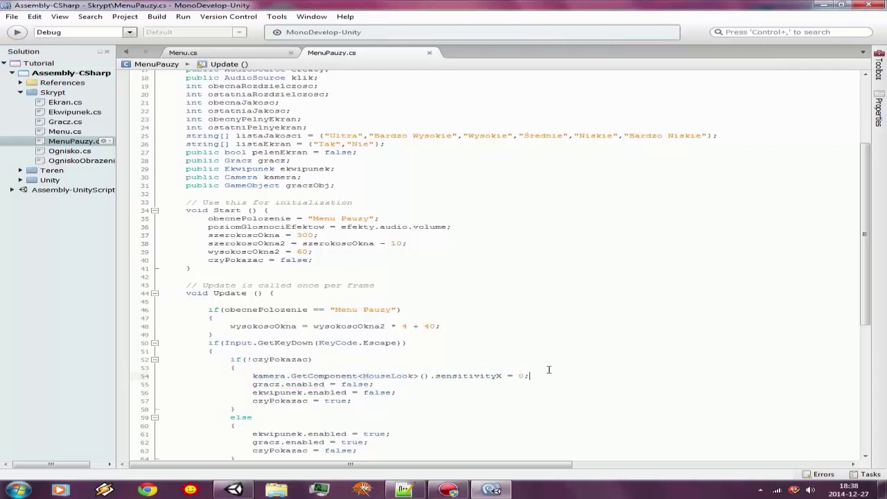
key("Return")
key("ctrl+v")
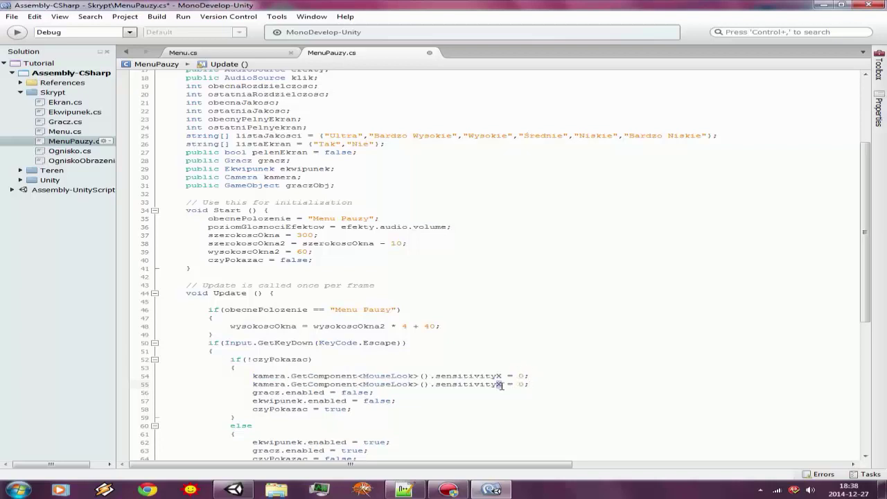
left_click_drag(496, 383, 501, 383)
type("Y")
key("ctrl+s")
Paste both sensitivity lines into the else block with value 10 and save.
scroll(451, 345, "down", 3)
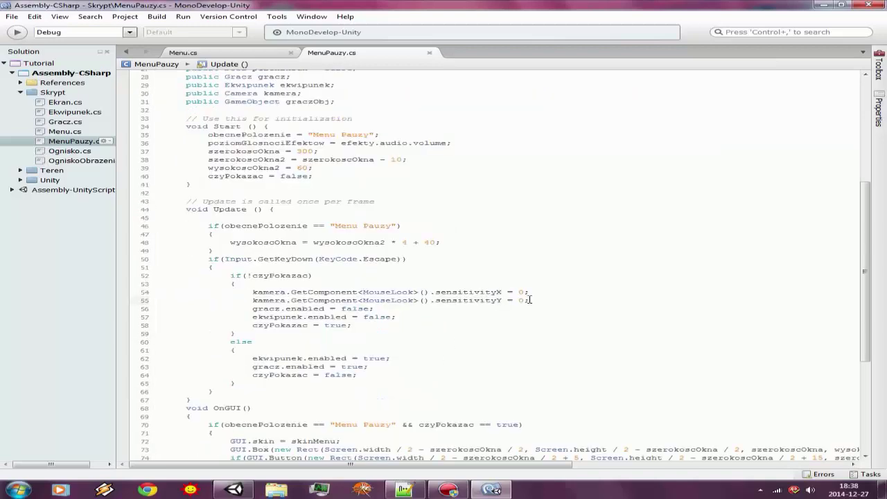
left_click_drag(529, 300, 253, 292)
key("ctrl+c")
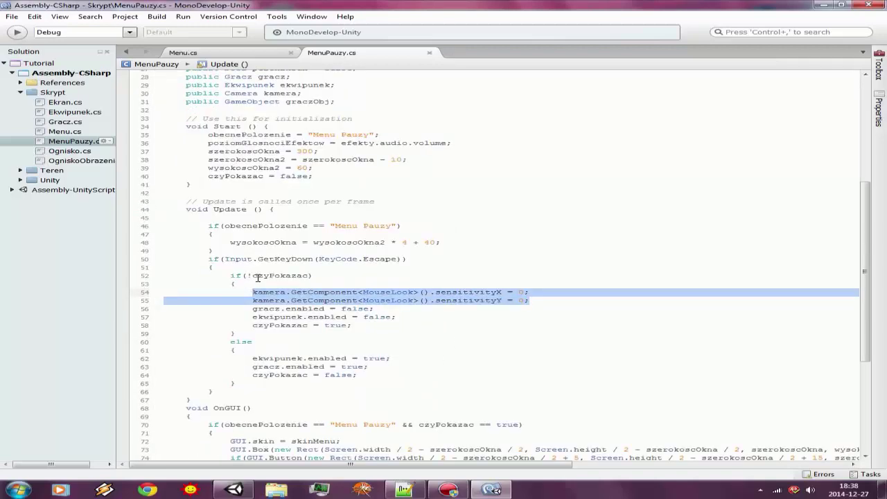
left_click(262, 356)
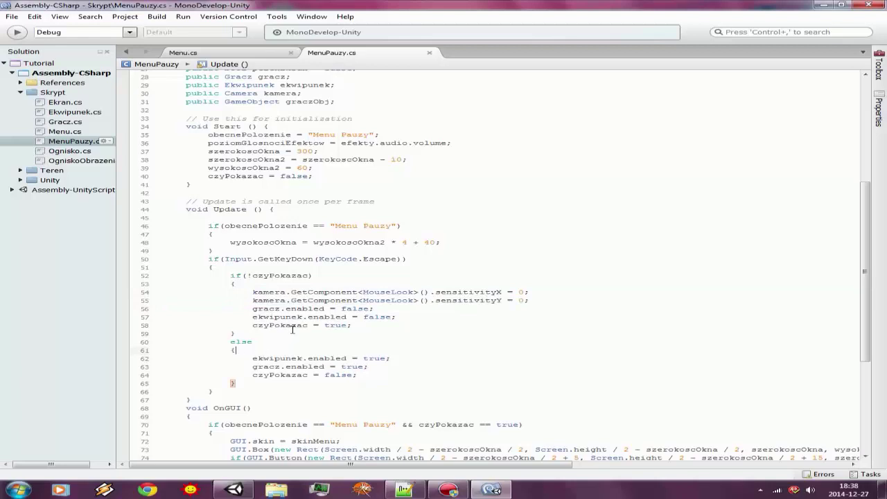
key("ctrl+v")
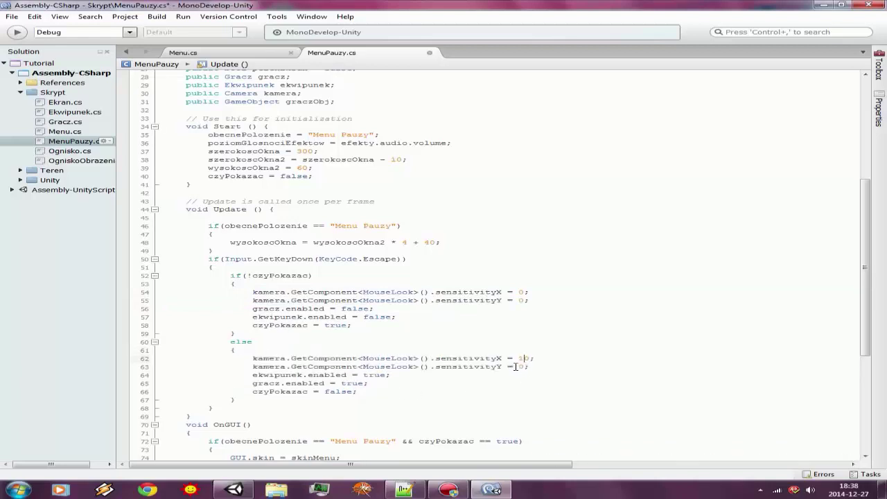
type("1")
key("ctrl+s")
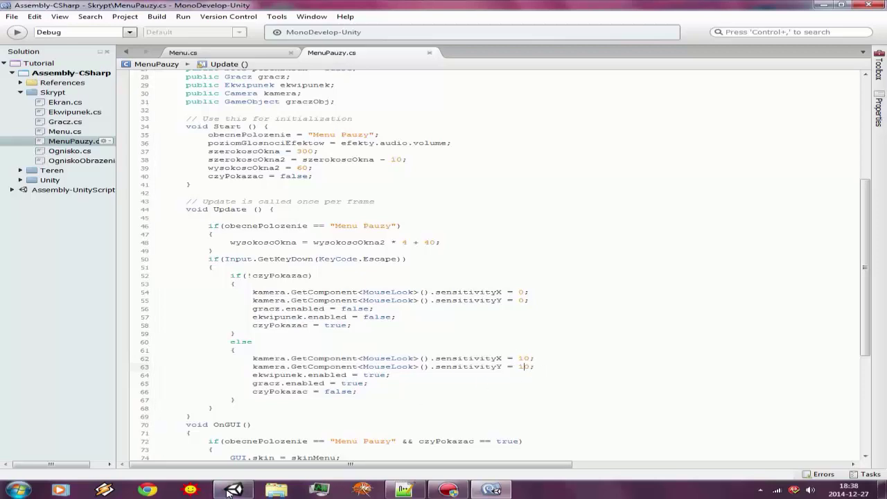
left_click(234, 489)
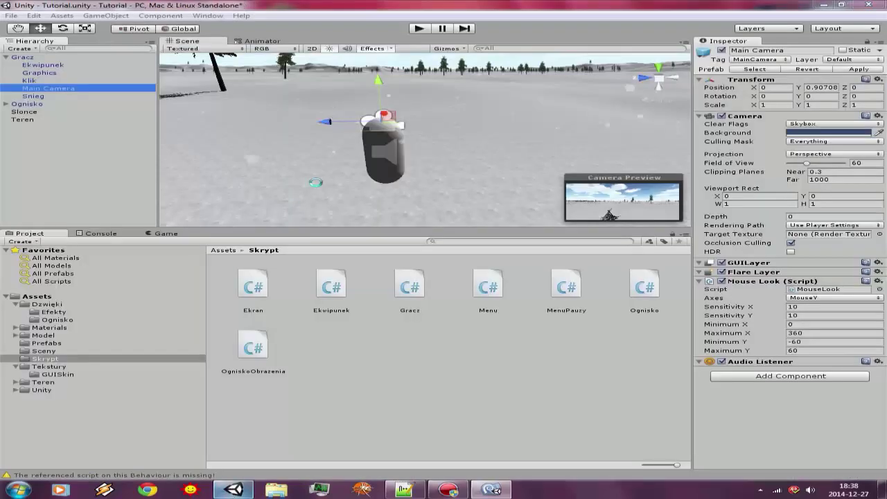
Play the game, pause with Escape, and confirm Mouse Look sensitivity drops to 0.
left_click(422, 28)
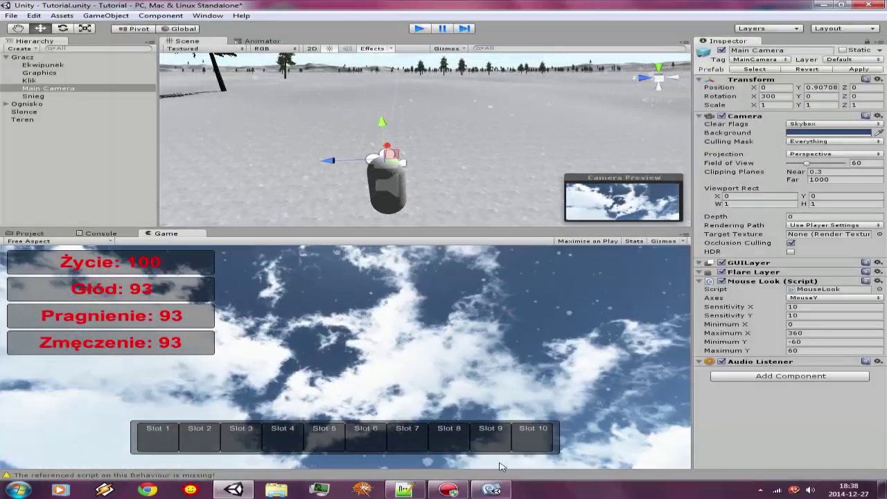
left_click(491, 489)
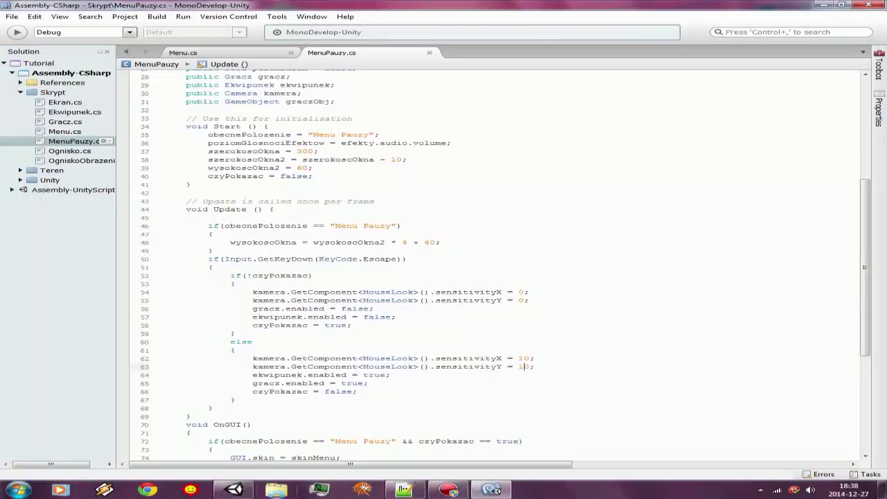
left_click(233, 489)
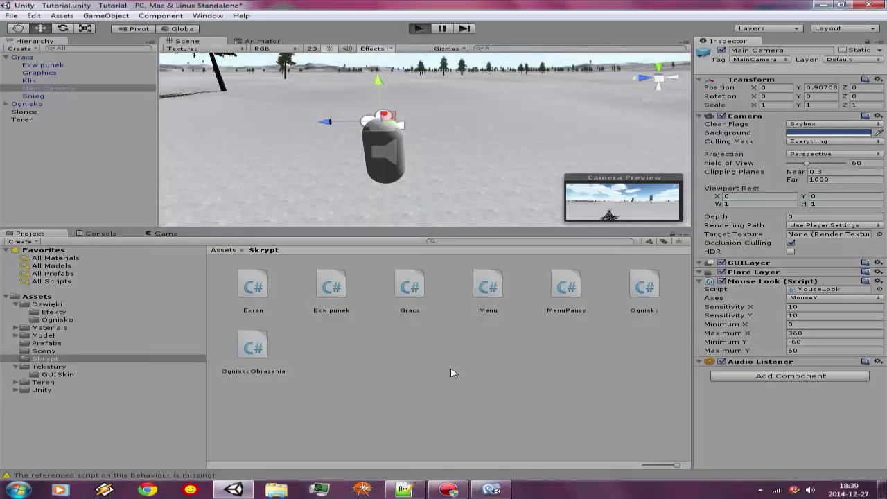
key("ctrl+p")
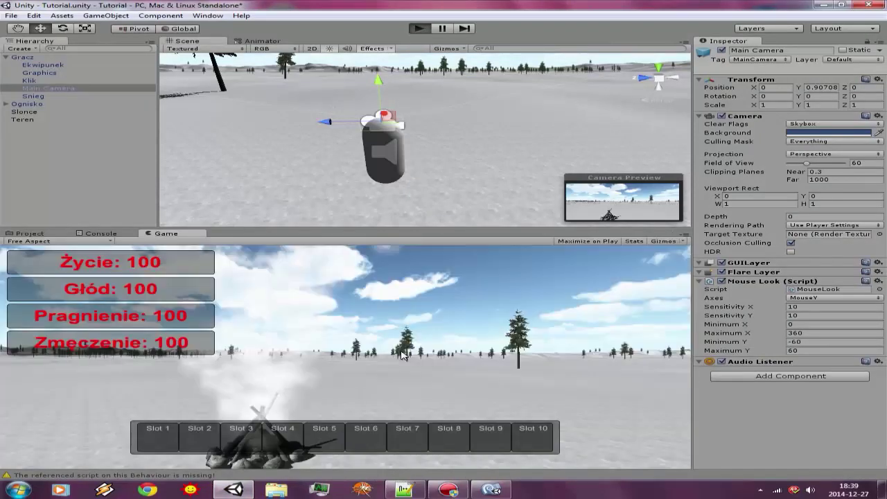
key("Escape")
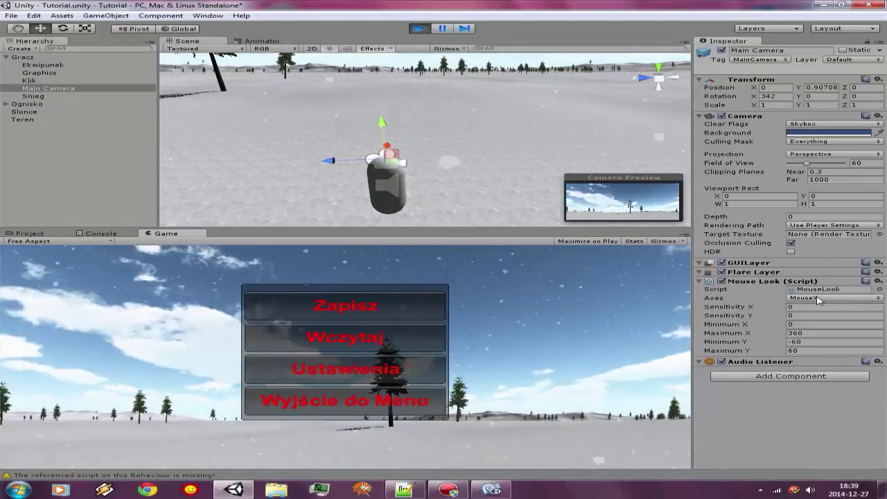
left_click(24, 56)
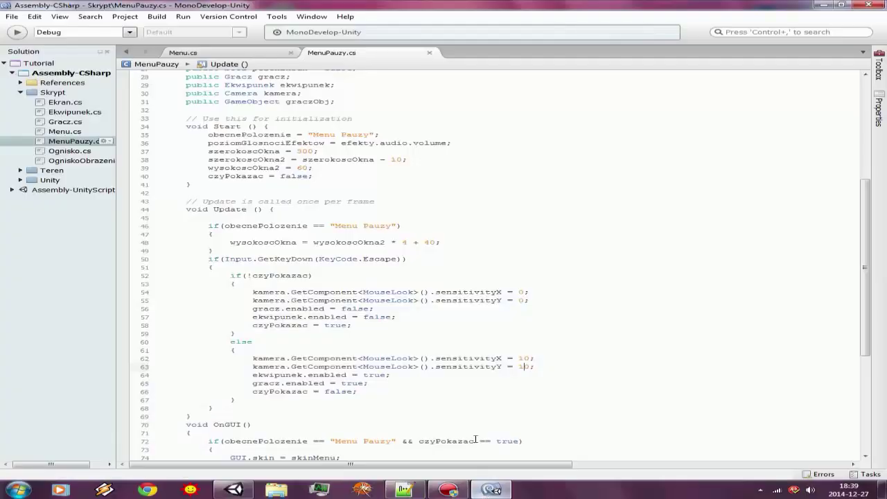
left_click(490, 490)
Delete the old camera sensitivityX lines on line 54 and in the else branch.
left_click_drag(531, 292, 174, 290)
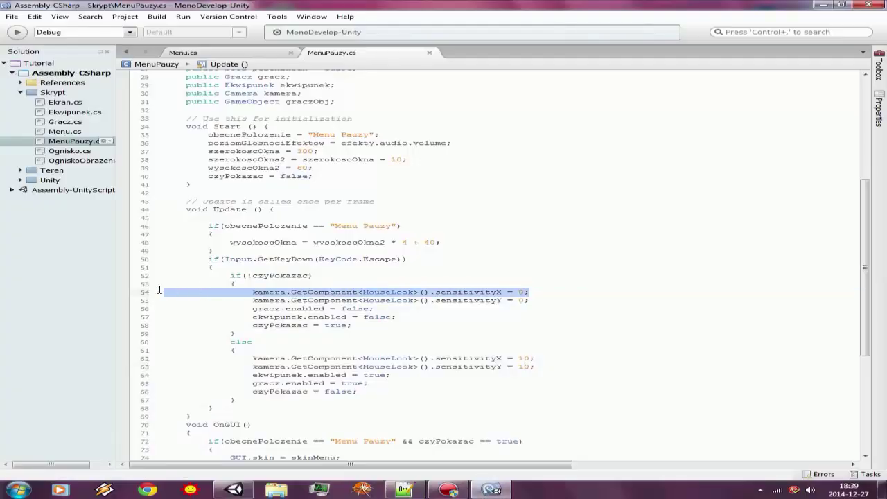
key("Delete")
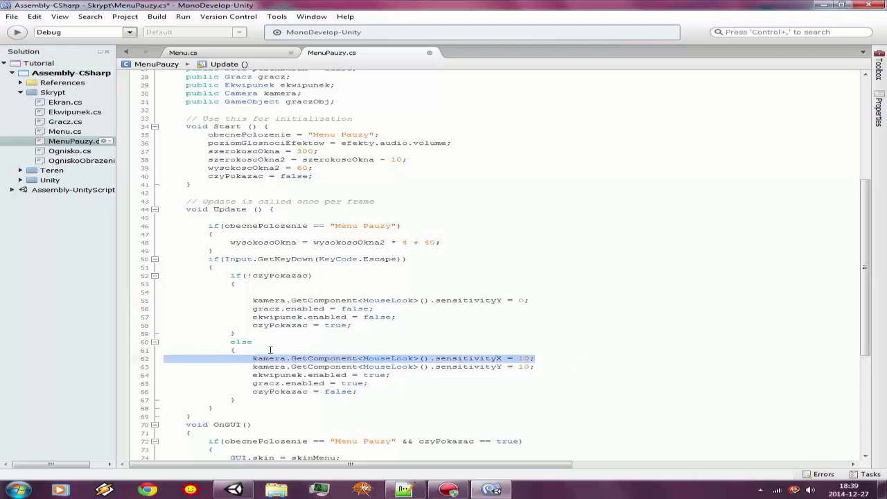
left_click_drag(568, 358, 163, 359)
key("Delete")
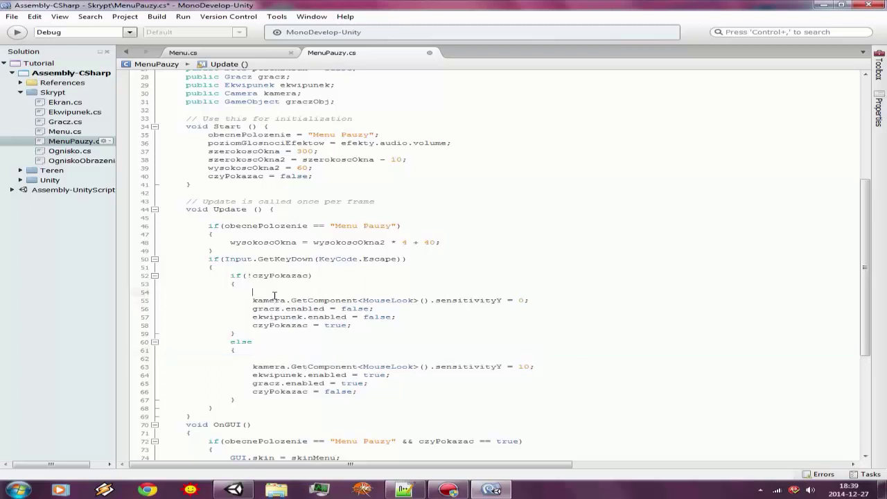
On line 54, set graczObj.GetComponent<MouseLook>().sensitivityX to 0 and save.
type("gracz")
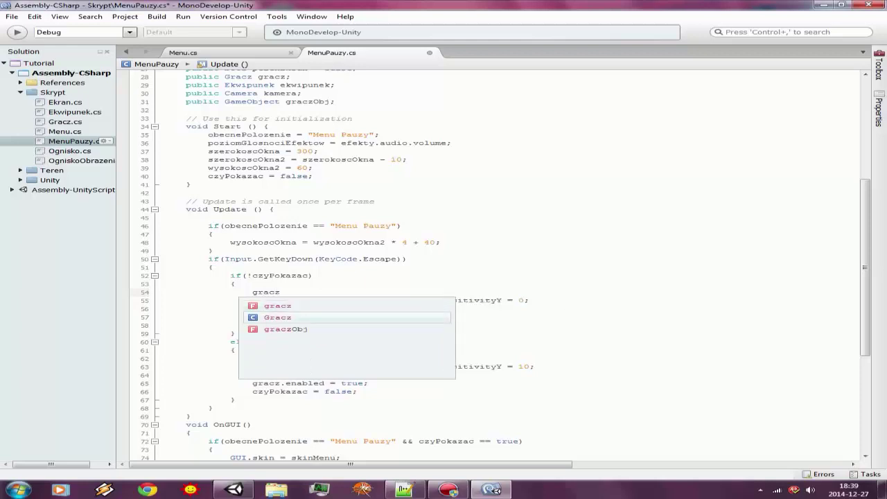
key("Down")
key("Return")
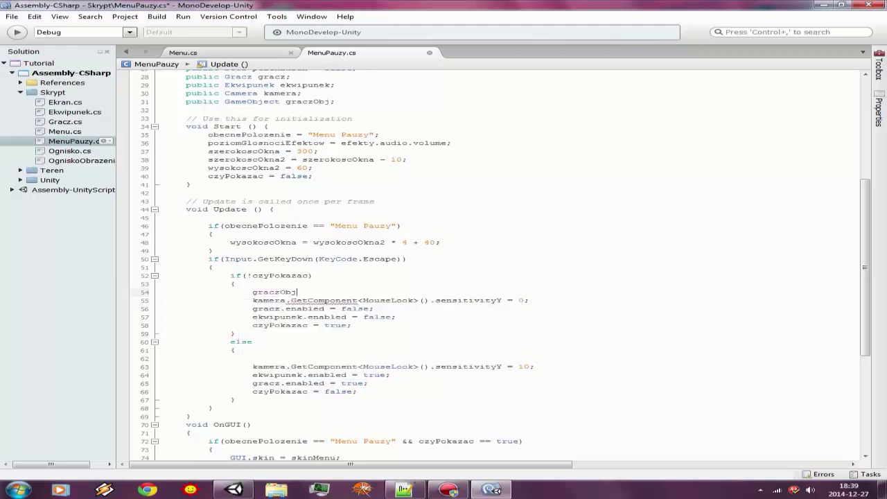
type(".get")
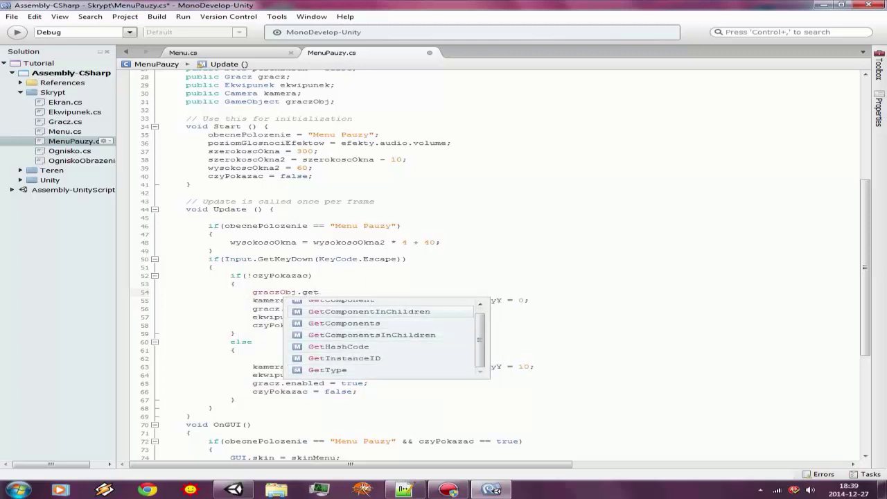
key("Up")
key("Return")
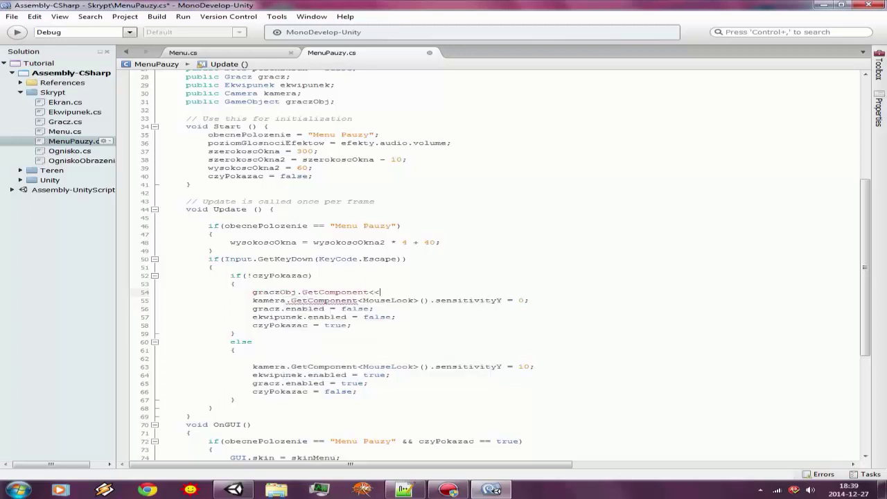
type(">")
type("o")
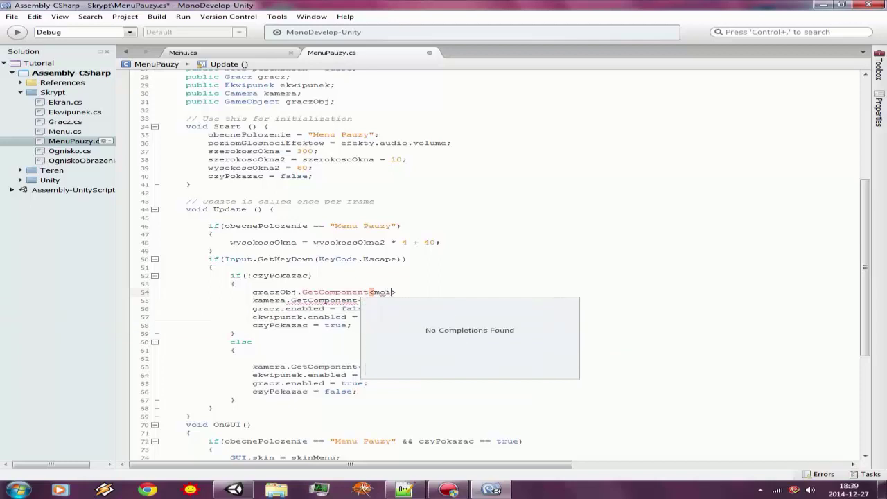
key("Down")
key("Return")
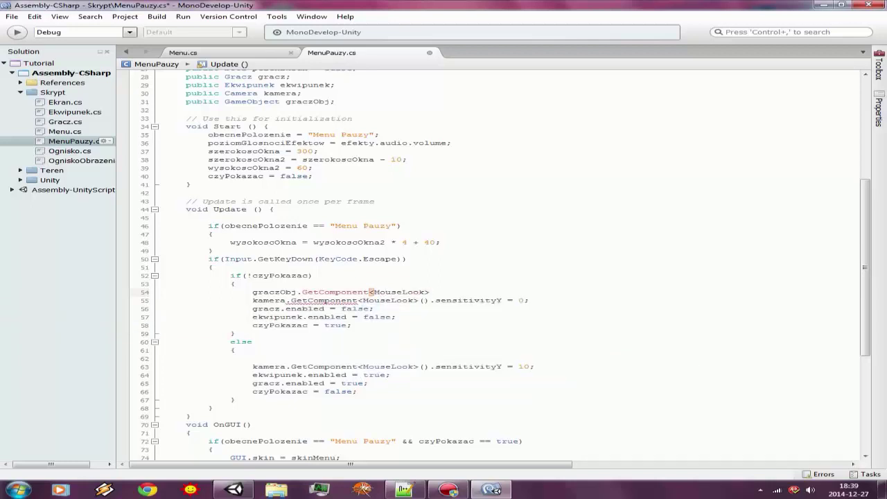
type(").")
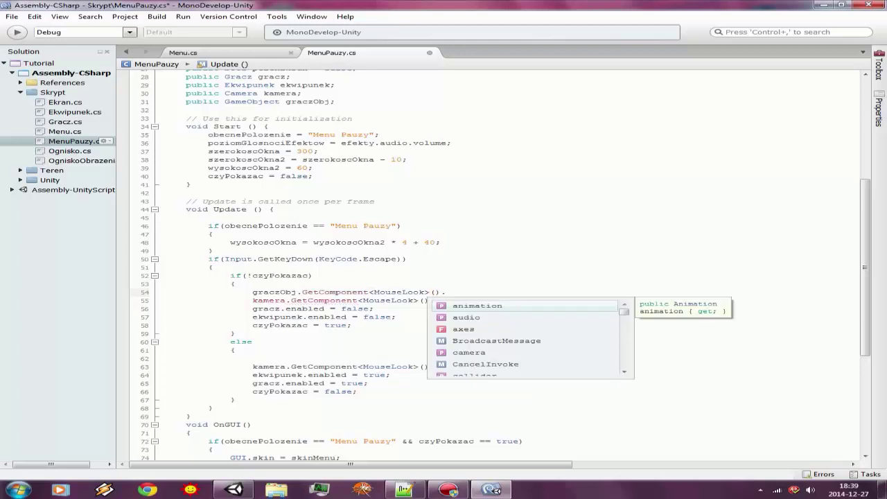
type("sen")
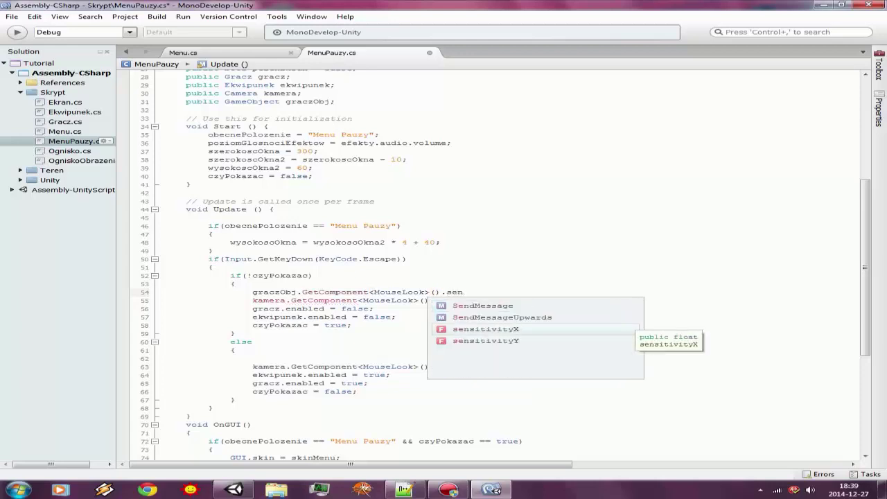
key("Return")
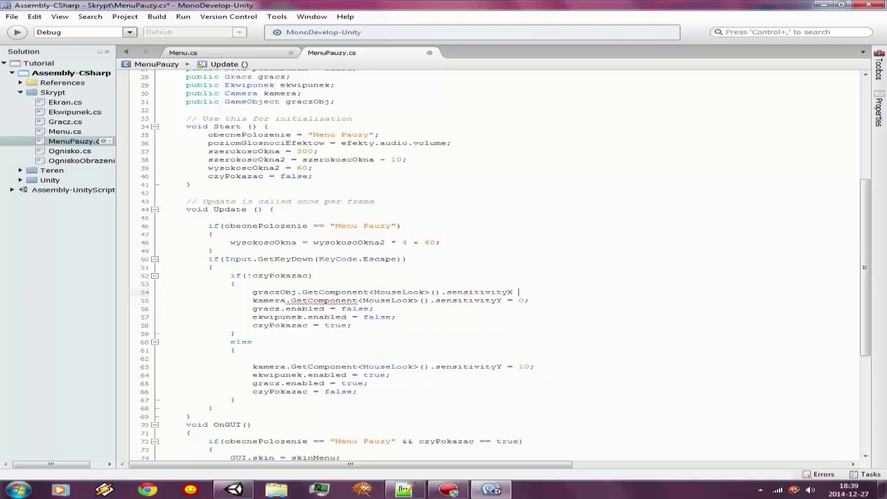
type("= 0;")
key("ctrl+s")
Copy that statement into the else branch with value 15, save, and stop the game in Unity.
left_click(279, 357)
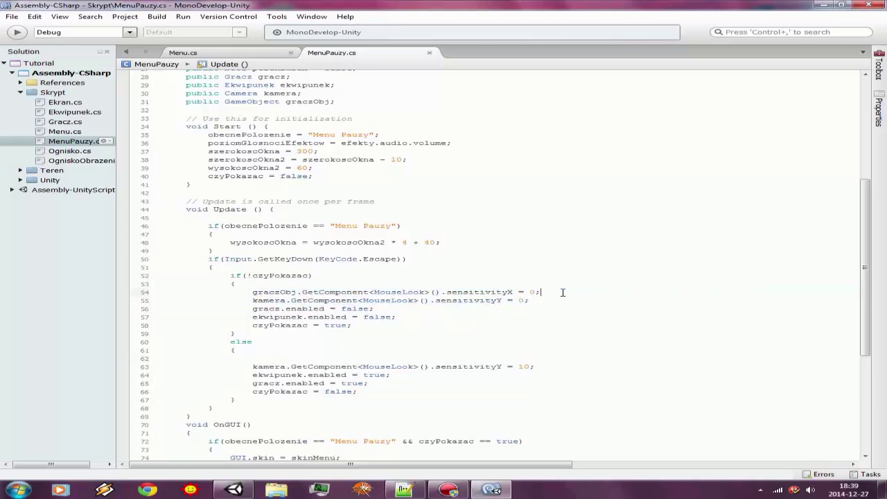
left_click_drag(560, 292, 253, 290)
type("graczObj.GetComponent<MouseLook>().sensitivityX = 0;")
left_click(530, 358)
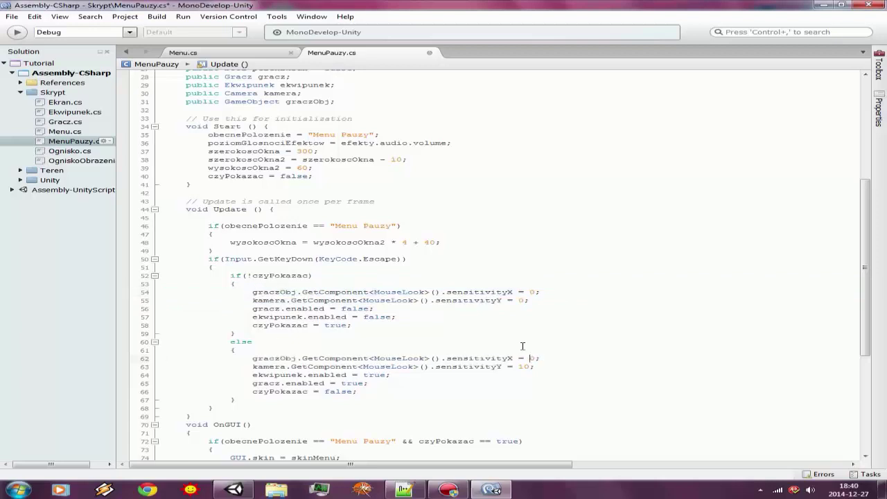
type("15")
key("ctrl+s")
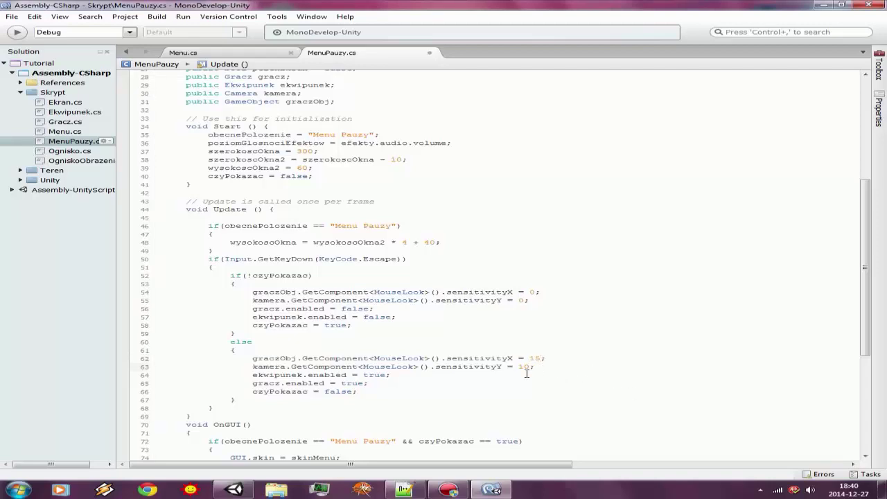
left_click(234, 490)
left_click(419, 28)
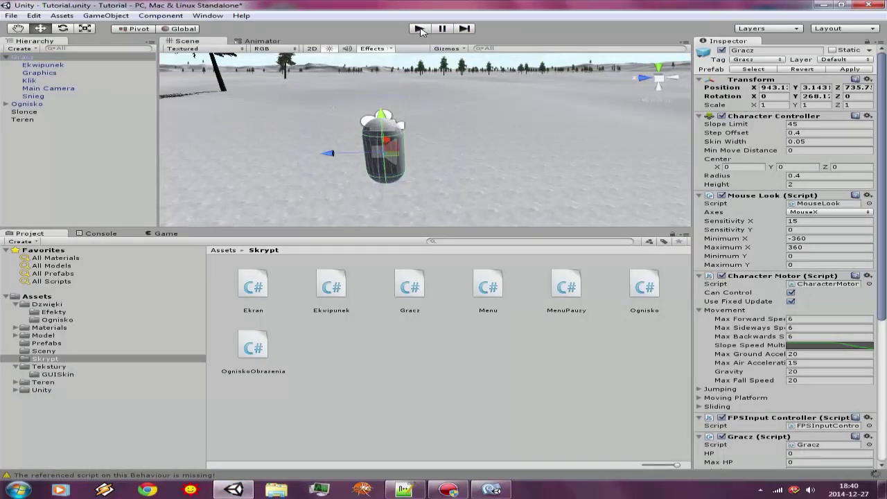
left_click(419, 29)
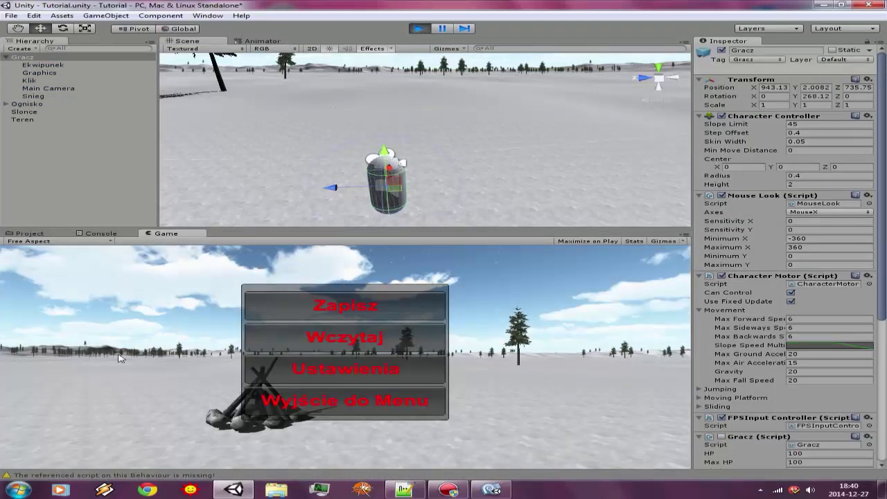
key("w")
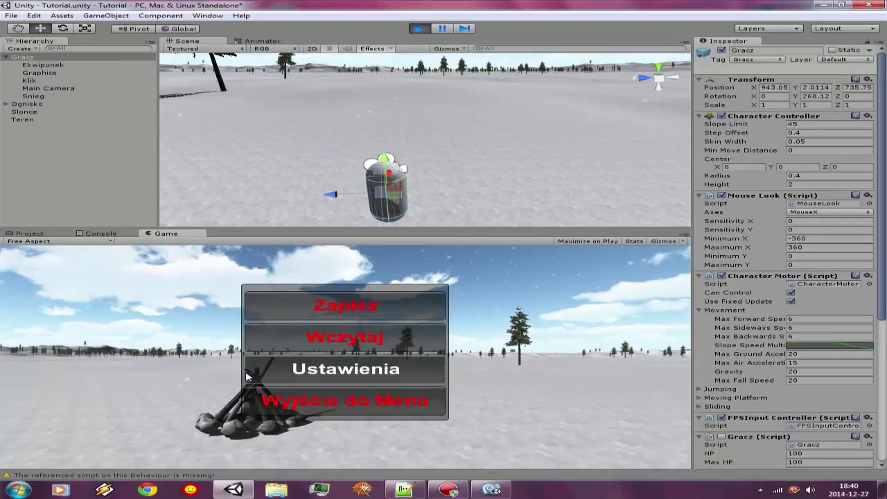
key("s")
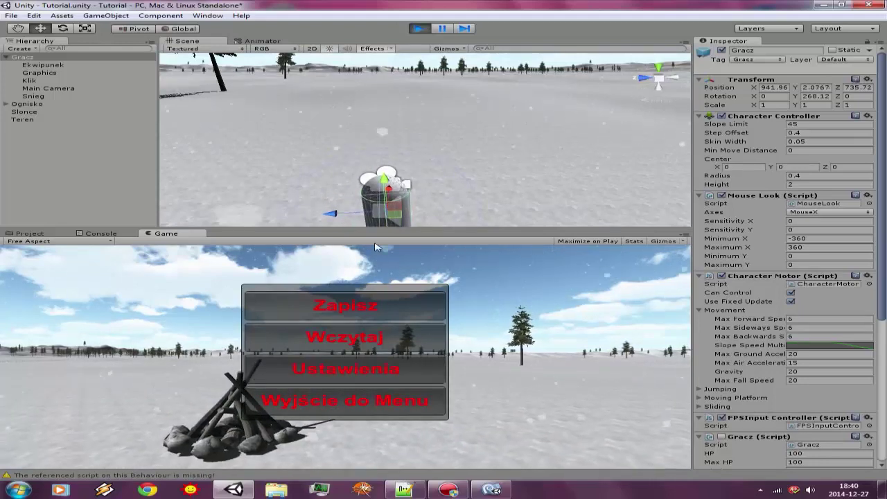
left_click(419, 28)
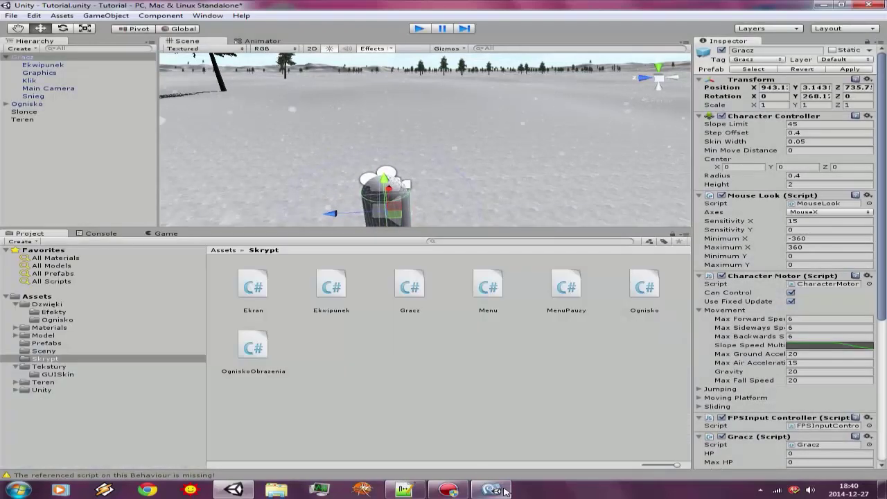
key("alt+Tab")
Add Time.timeScale = 0f after czyPokazac = true and save.
left_click(372, 322)
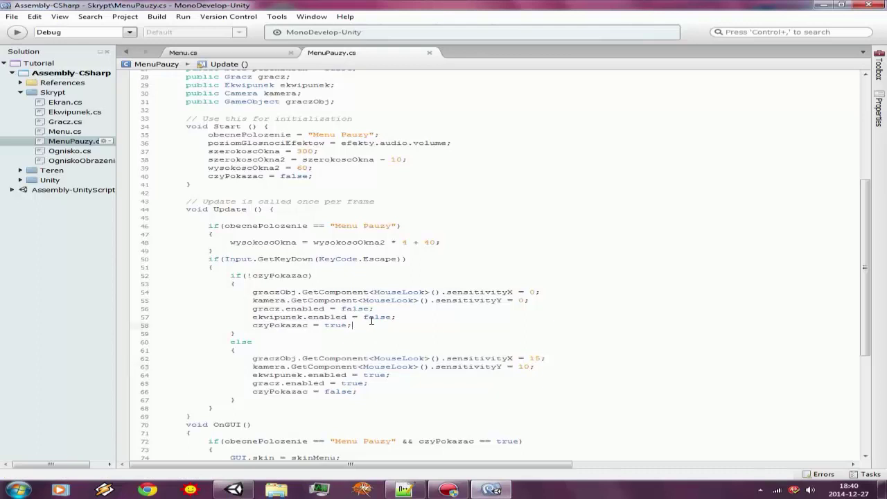
key("Return")
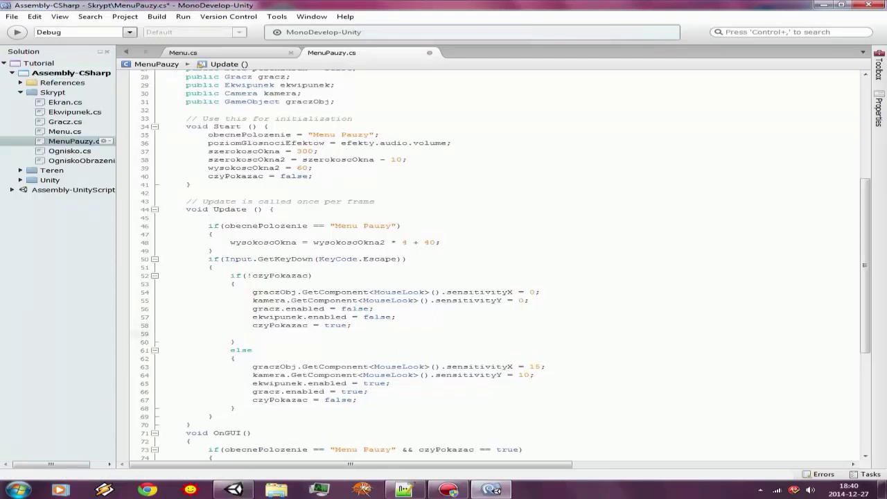
type("Time")
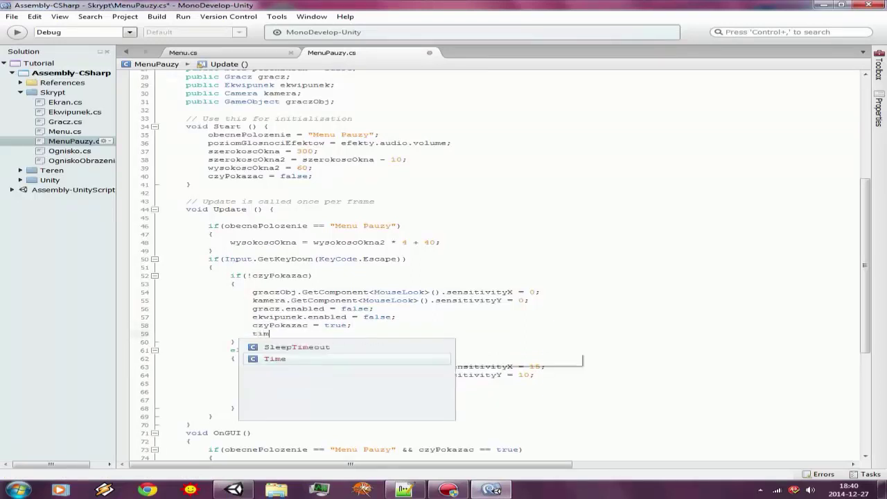
type(".tim")
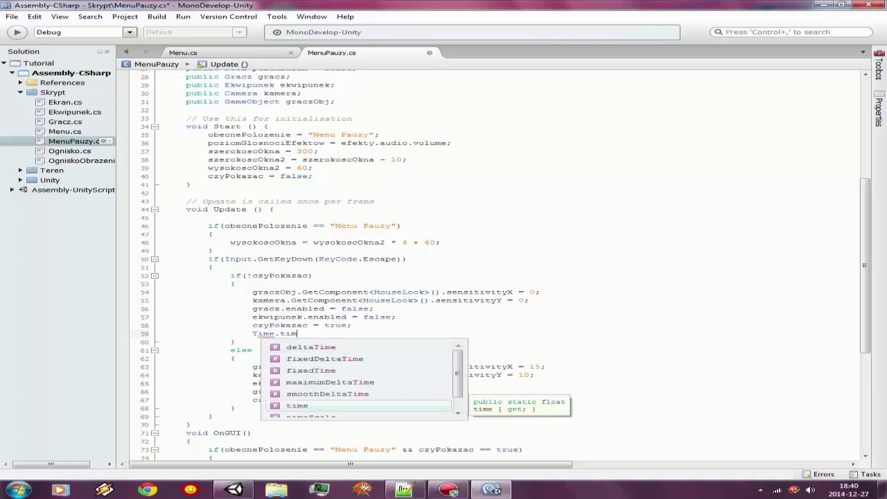
type("eScale")
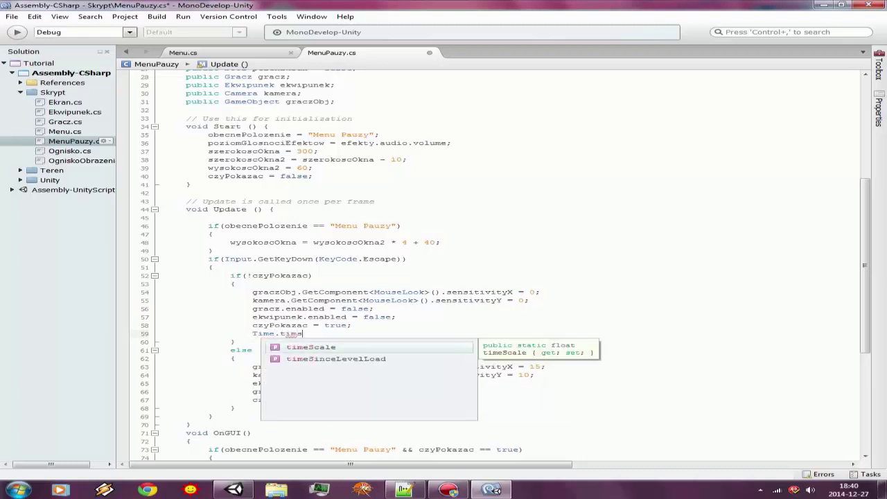
type(" = 0f;")
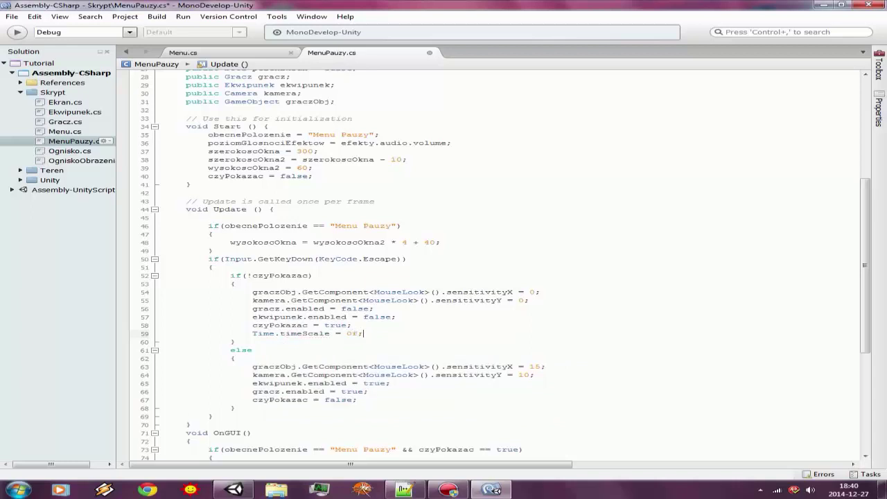
key("ctrl+s")
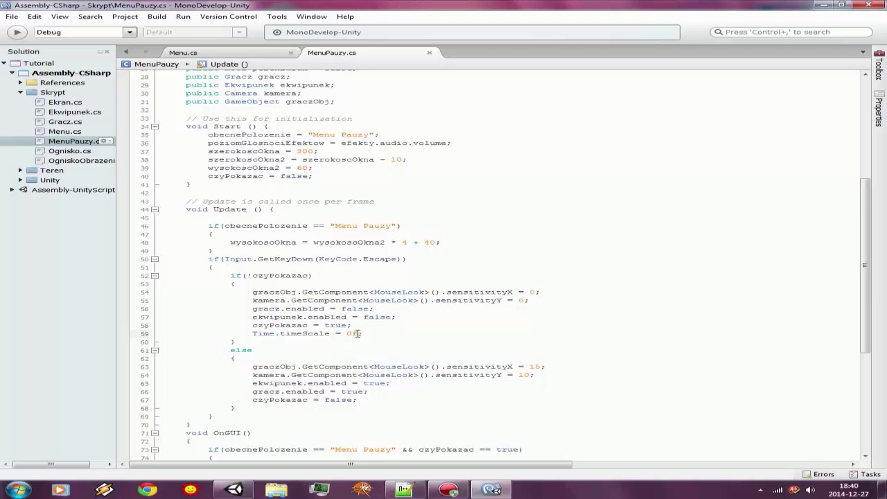
Copy the statement into the resume branch as Time.timeScale = 1f, save, and return to Unity.
left_click_drag(347, 333, 345, 340)
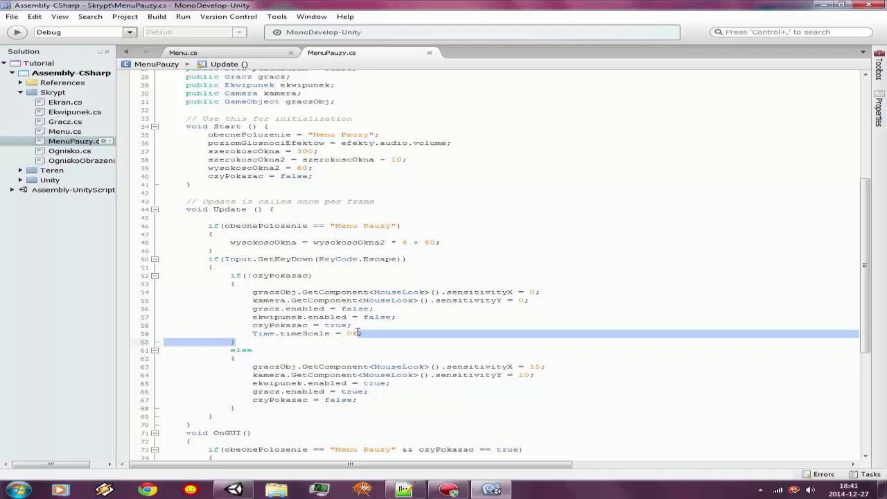
left_click(348, 333)
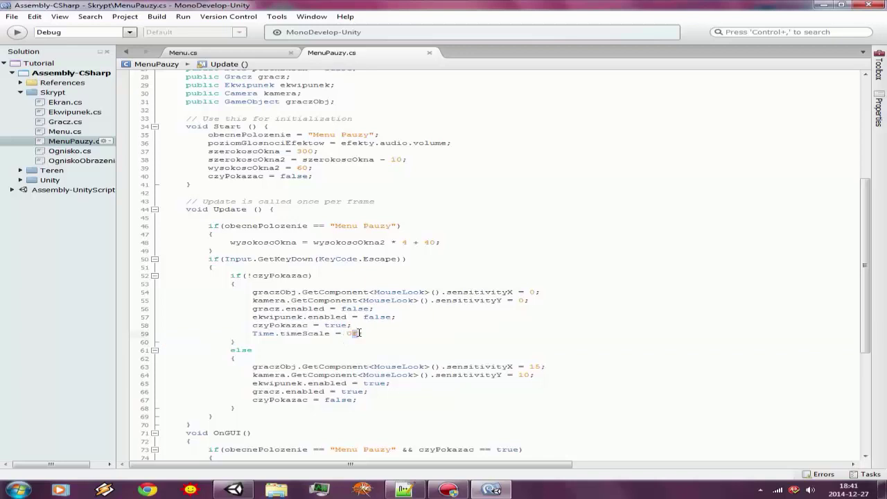
left_click_drag(354, 334, 250, 332)
key("ctrl+c")
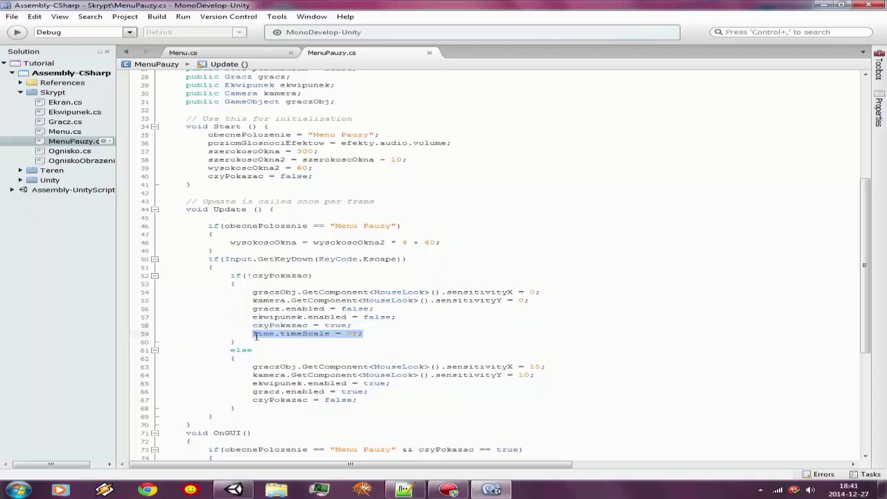
left_click(408, 400)
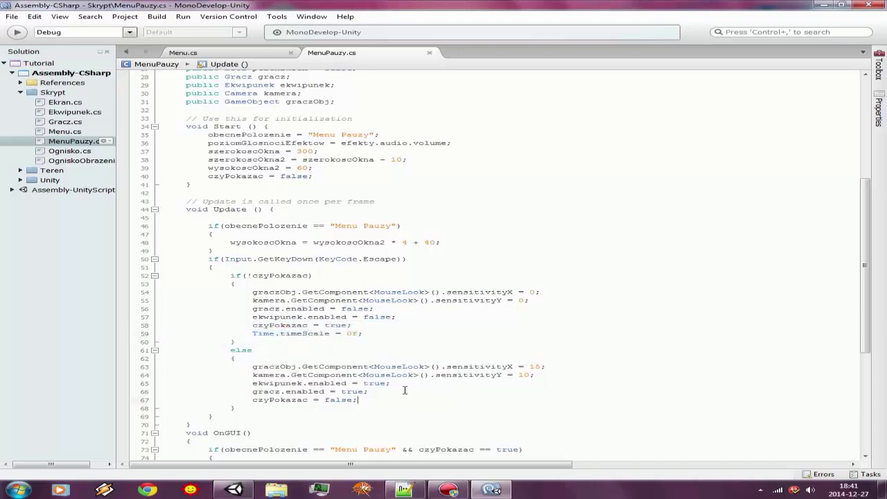
key("Return")
key("ctrl+v")
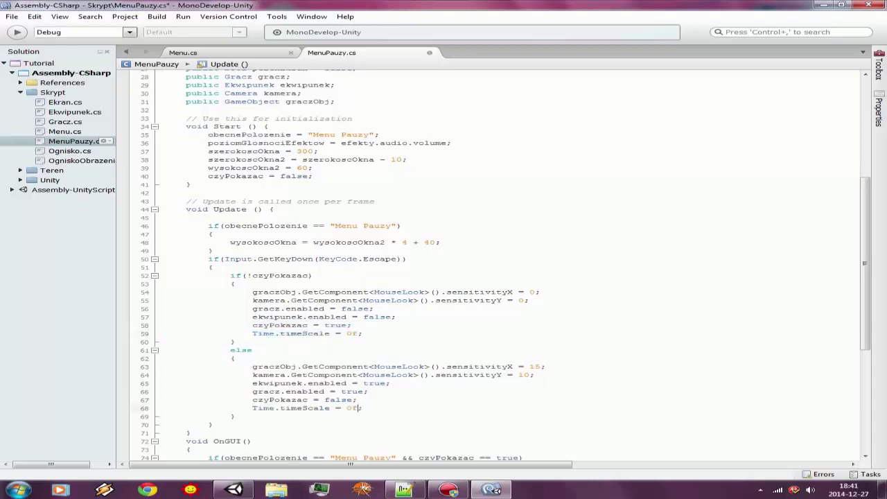
key("Left")
key("BackSpace")
key("ctrl+s")
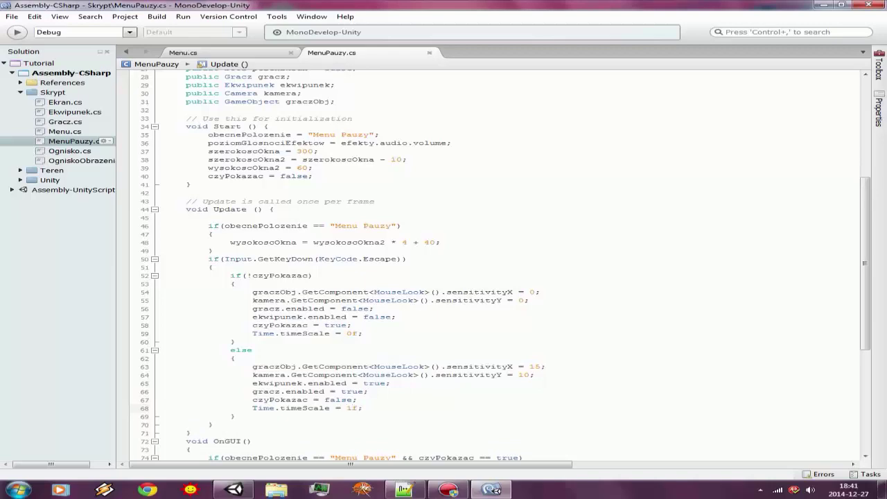
scroll(385, 393, "down", 4)
scroll(385, 393, "down", 1)
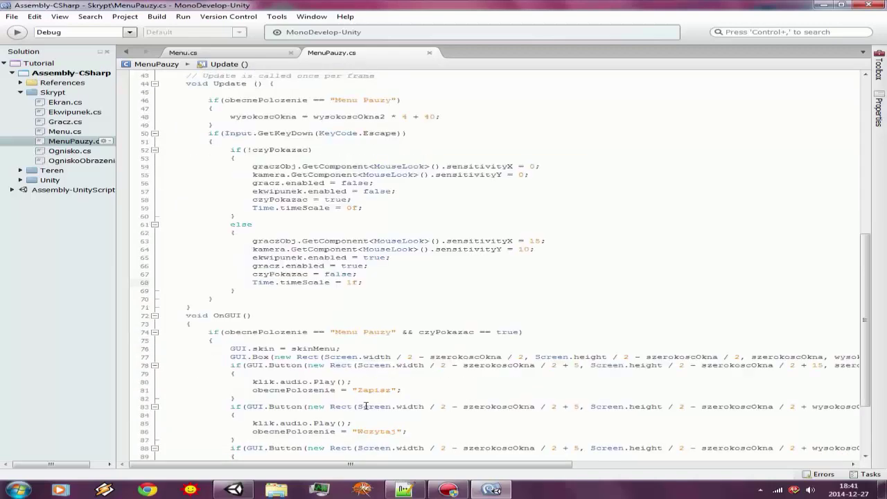
left_click(239, 489)
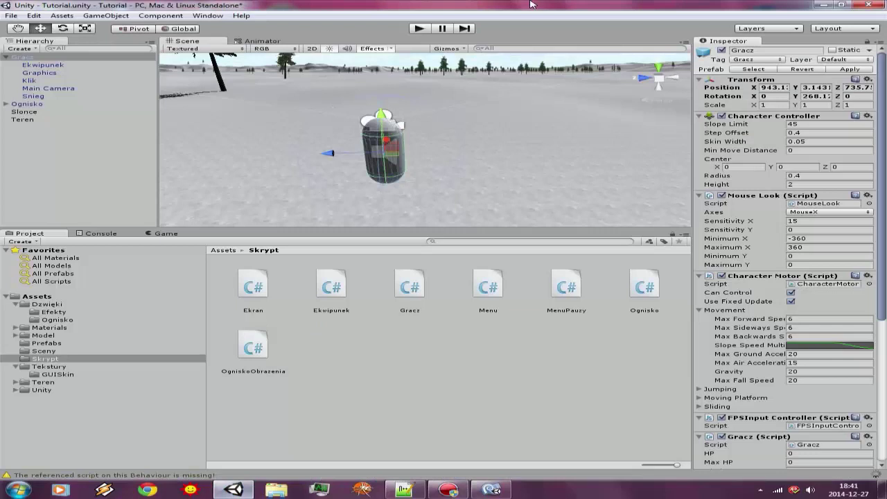
Run the game in play mode, open the pause menu, and look around the scene.
left_click(419, 29)
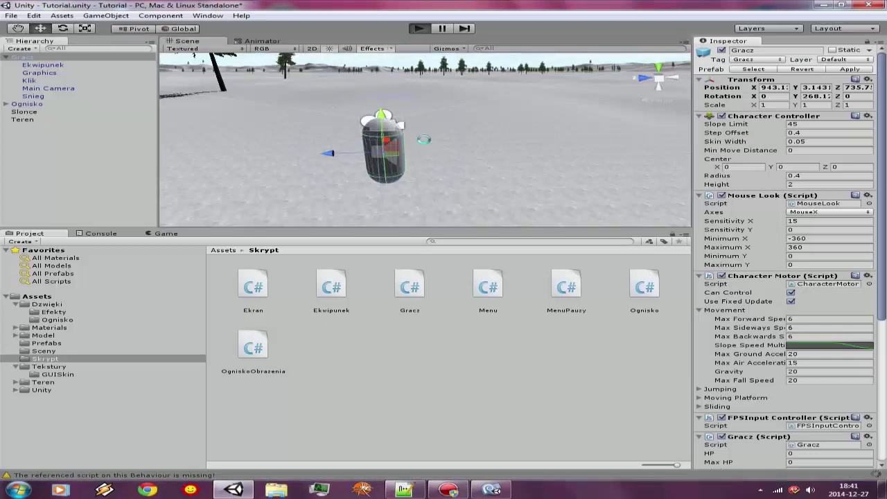
key("Escape")
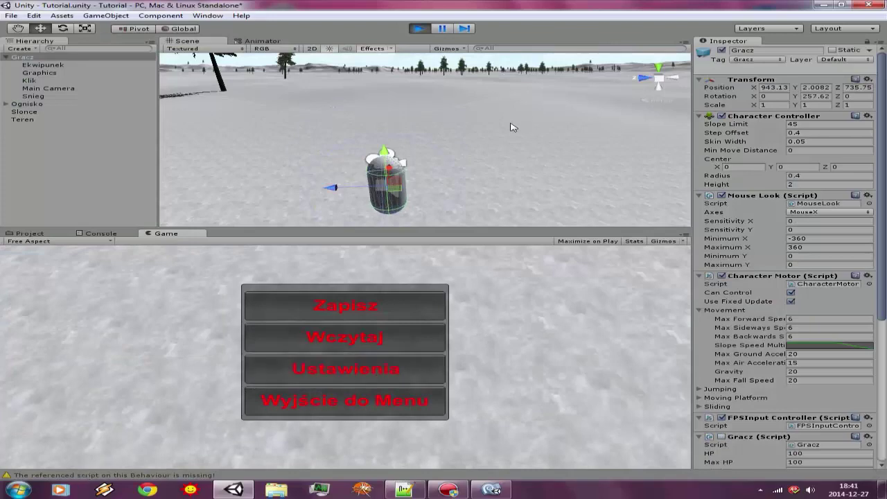
mouse_move(503, 109)
right_mouse_down()
mouse_move(488, 61)
mouse_move(489, 131)
right_mouse_up()
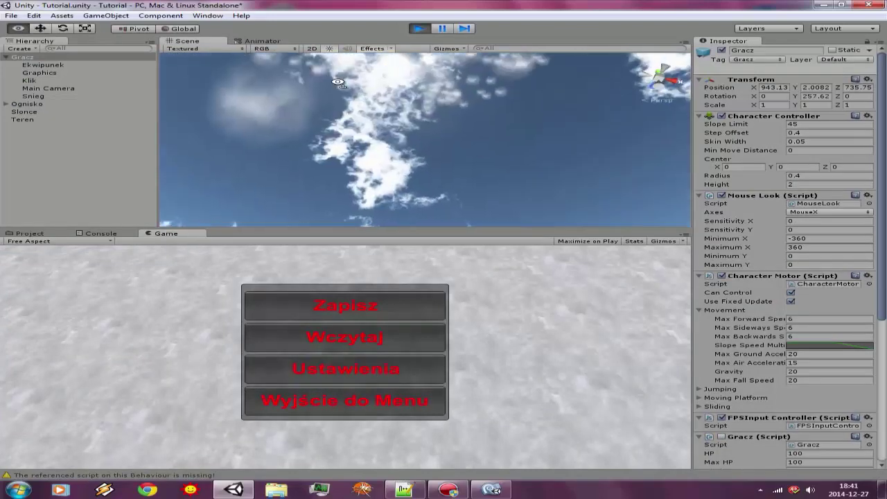
mouse_move(424, 133)
right_mouse_down()
mouse_move(559, 201)
mouse_move(527, 166)
right_mouse_up()
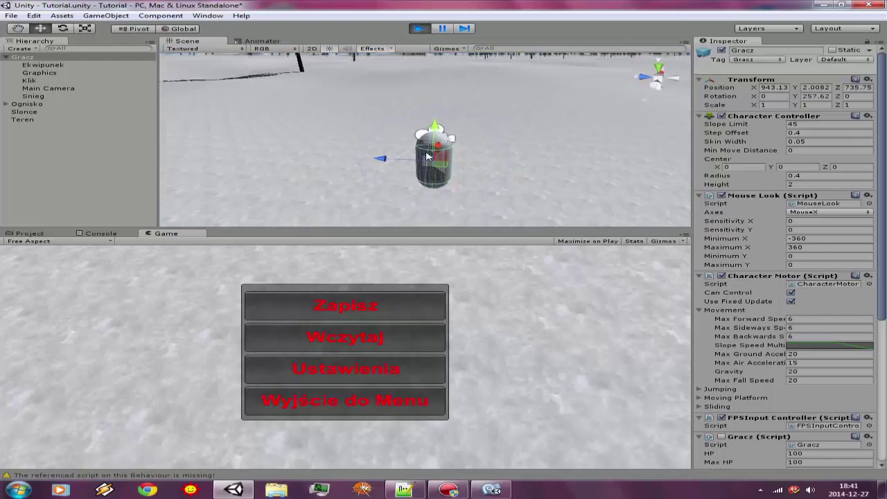
Restart the game and toggle the pause menu open and closed.
left_click(417, 29)
left_click(417, 29)
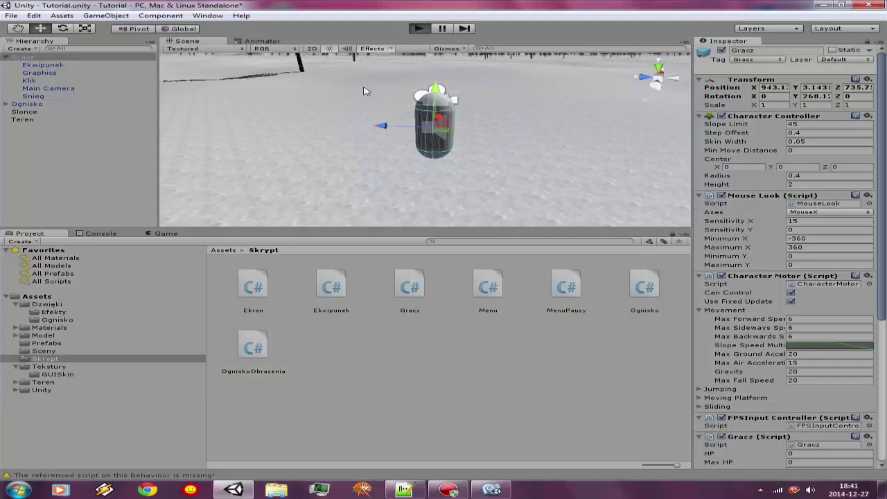
key("Escape")
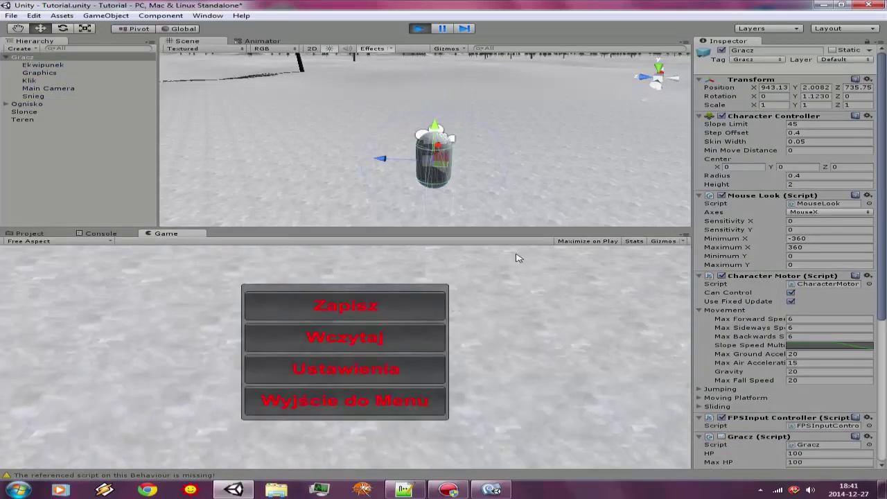
key("Escape")
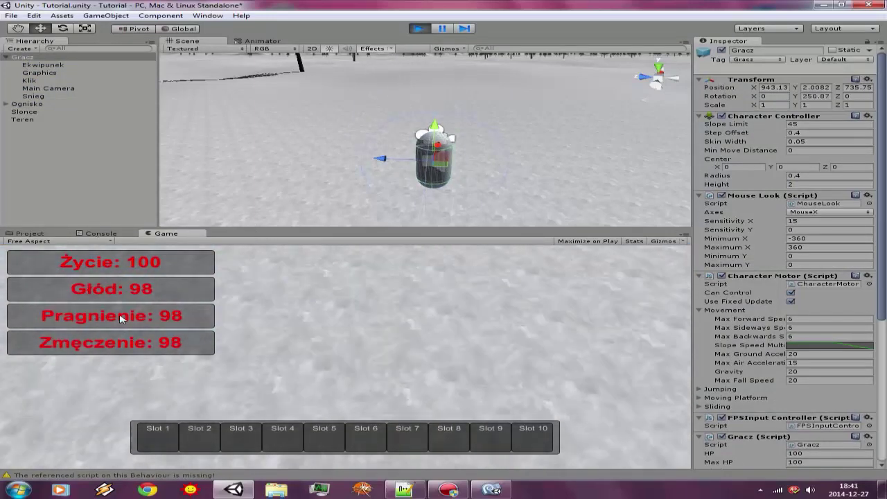
mouse_move(555, 269)
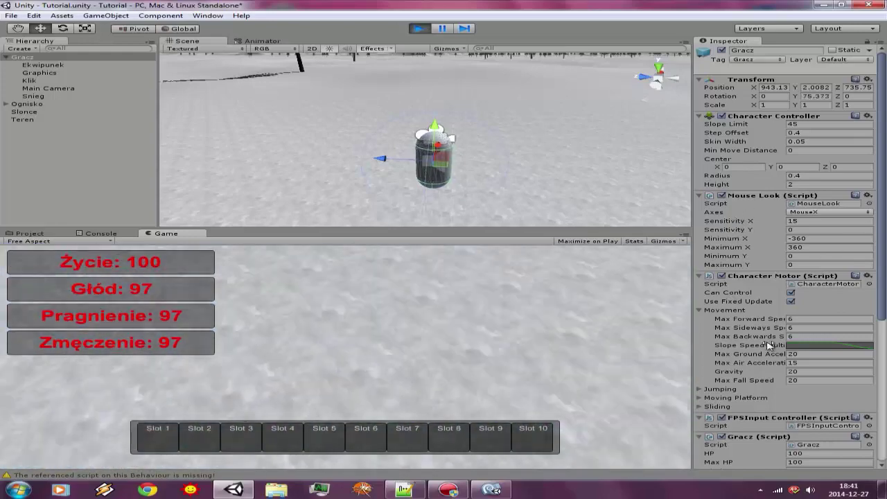
scroll(760, 358, "down", 2)
scroll(760, 357, "down", 3)
Stop play mode and bring MenuPauzy.cs back up in MonoDevelop.
mouse_move(190, 291)
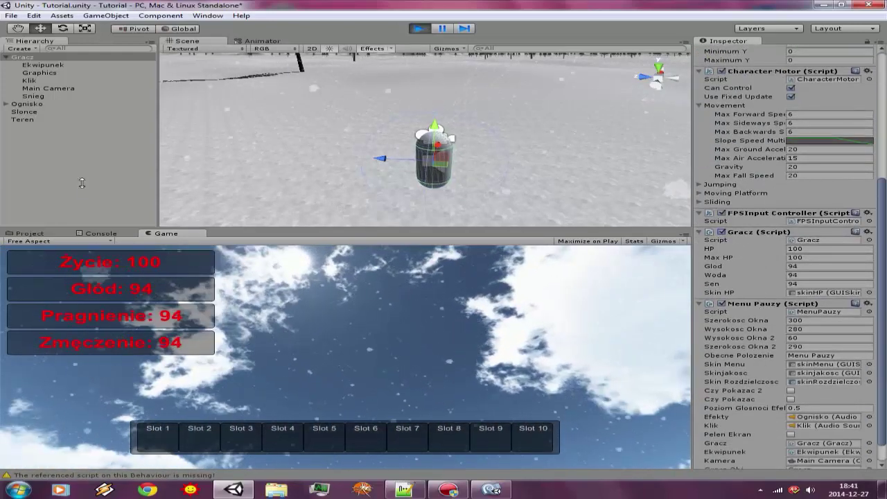
left_click(420, 29)
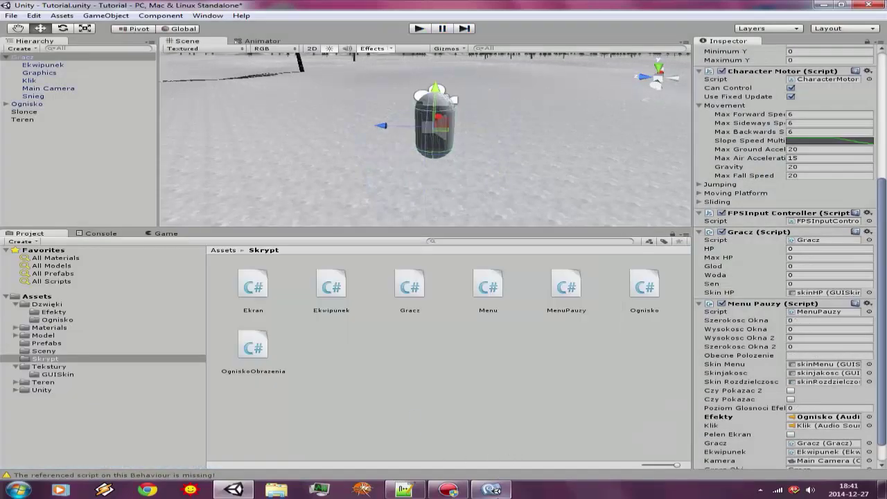
left_click(491, 489)
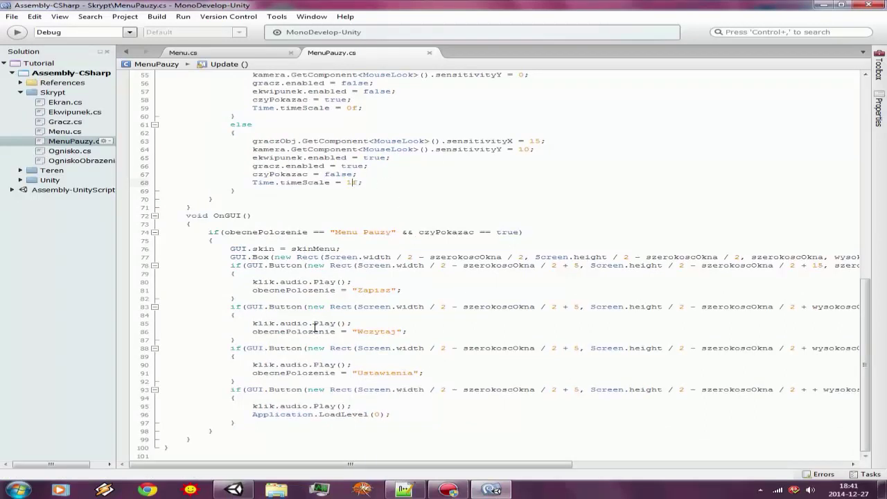
left_click(209, 51)
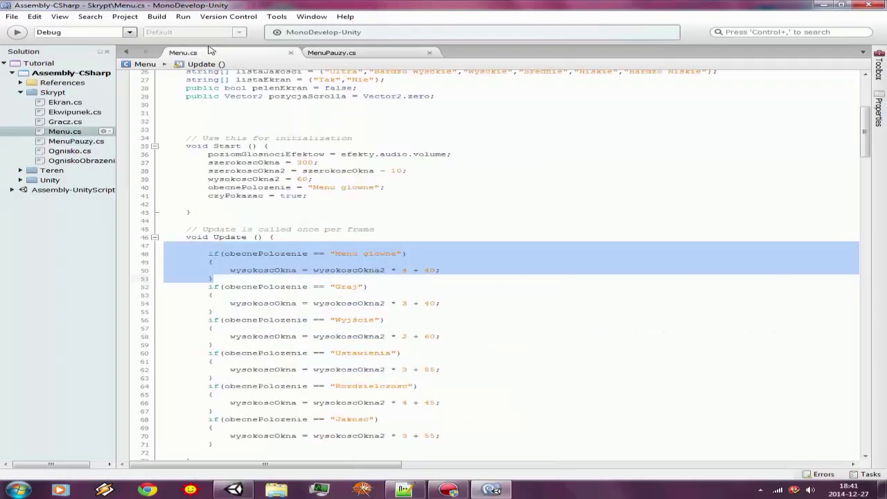
scroll(304, 218, "down", 3)
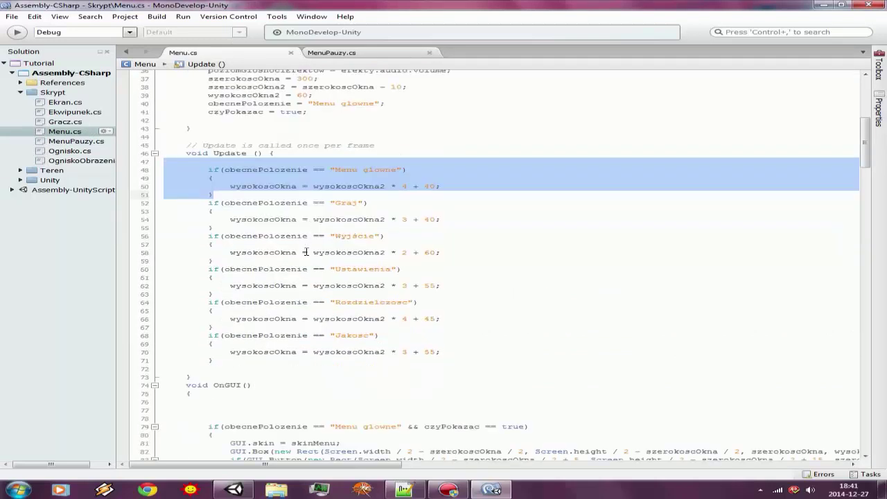
left_click(208, 268)
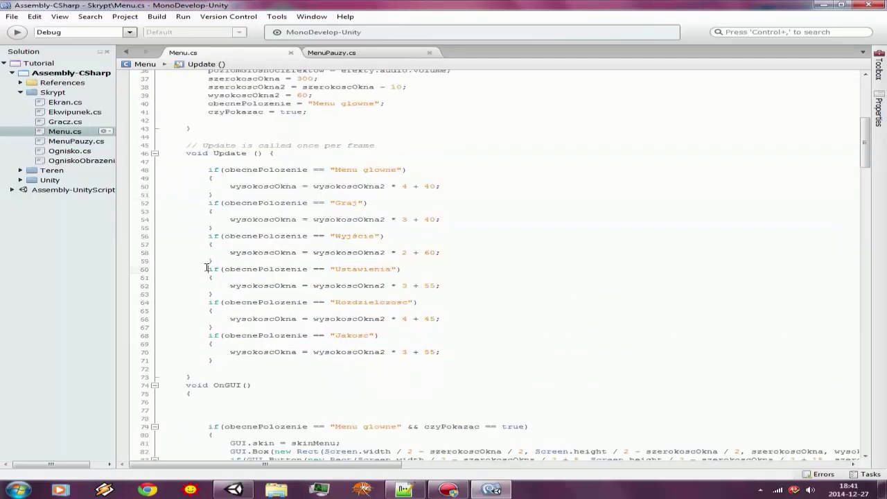
left_click_drag(208, 236, 277, 359)
key("ctrl+c")
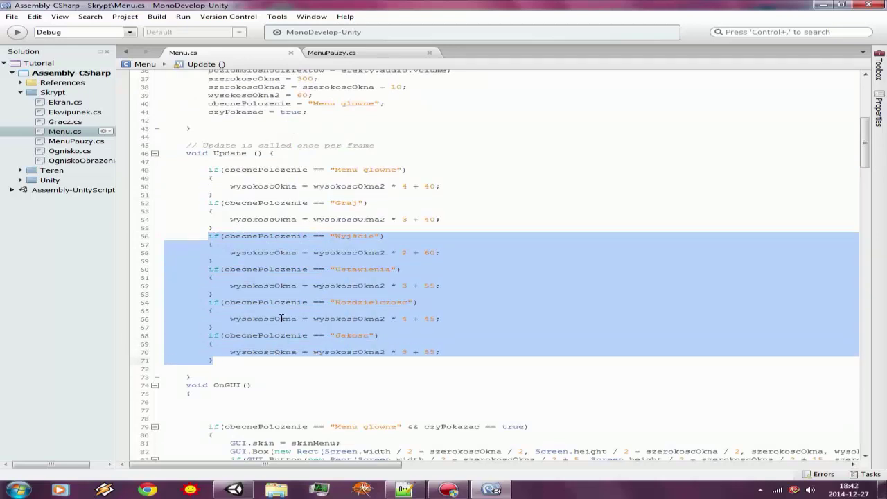
left_click(349, 52)
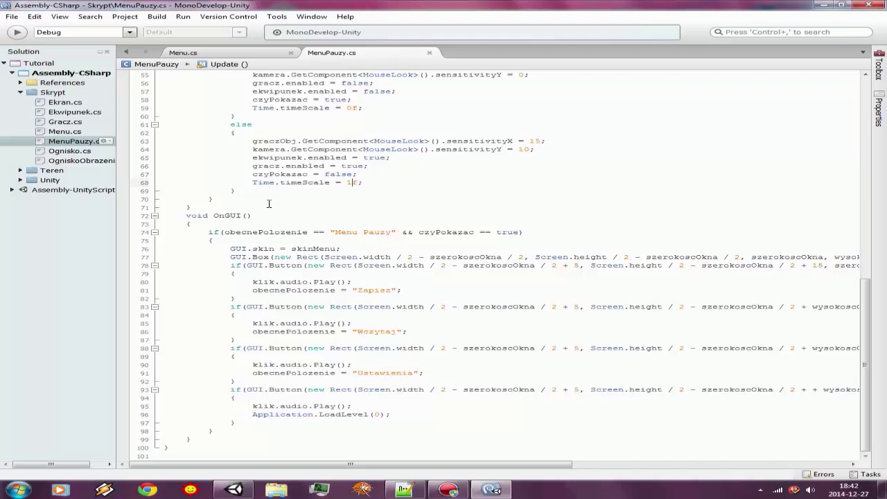
scroll(269, 202, "up", 3)
Paste the window-height if-blocks after the escape-key block and rename the Wyjście case to Wczytaj.
left_click(226, 282)
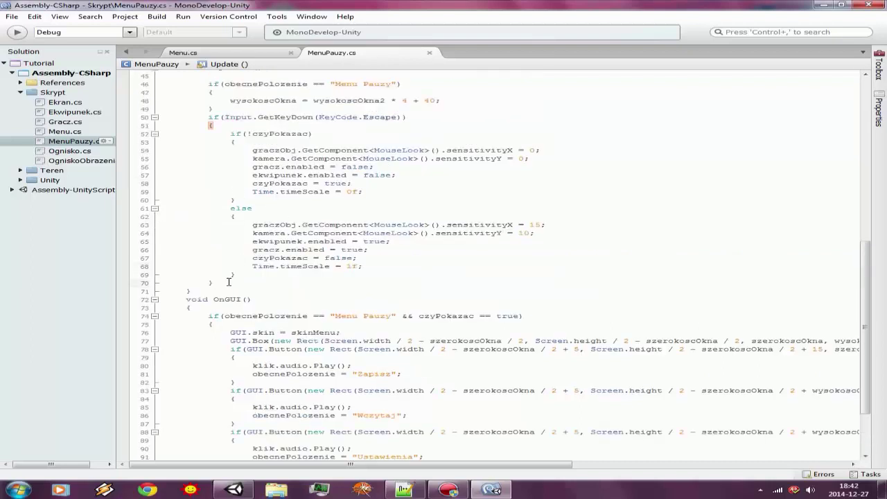
key("ctrl+v")
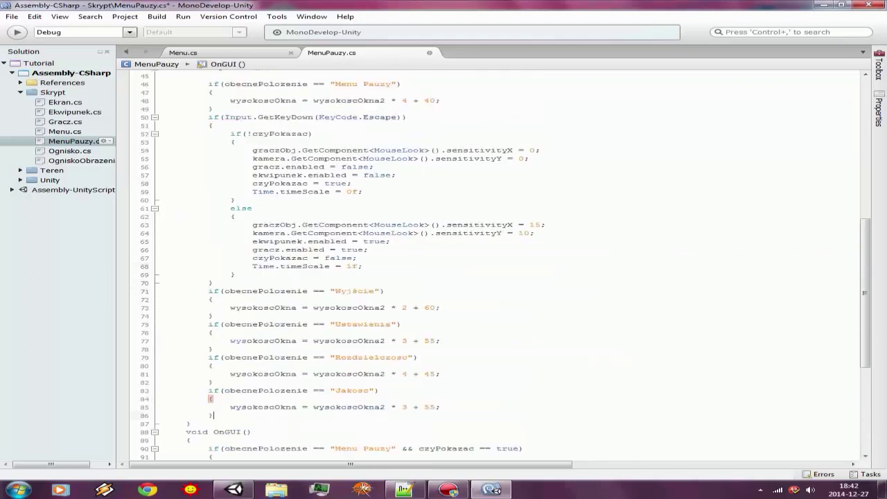
key("ctrl+s")
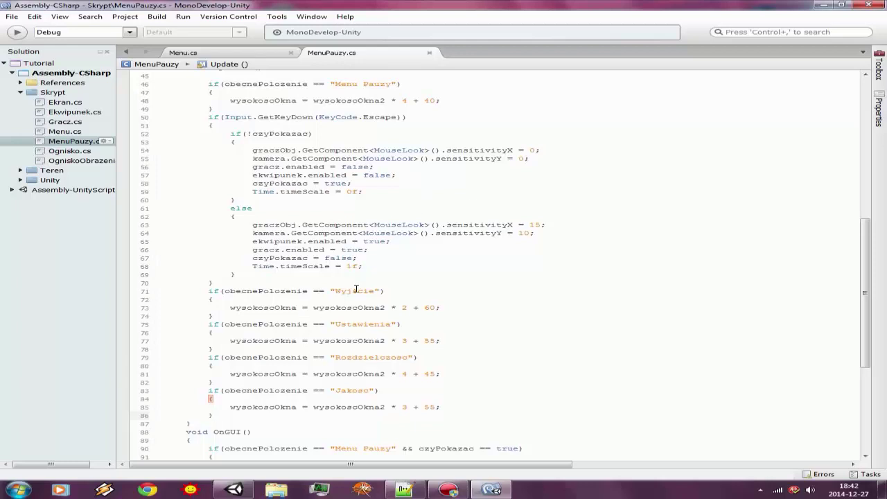
double_click(356, 290)
type("Wcz")
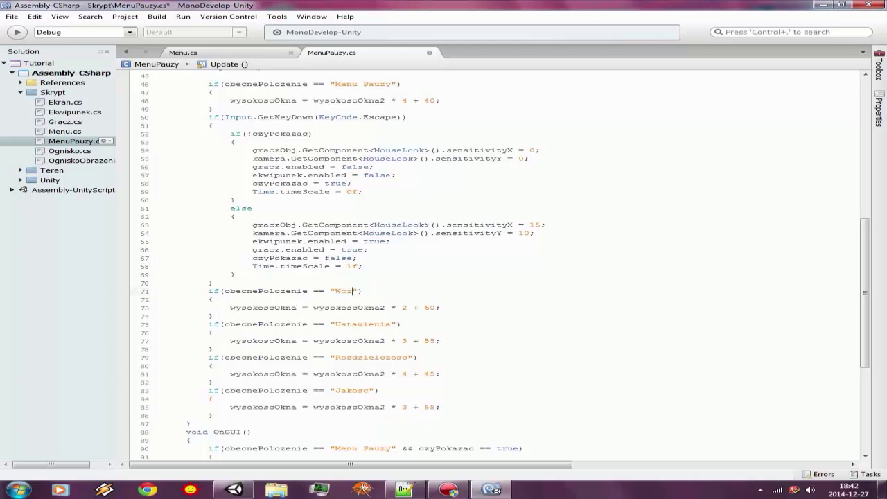
type("ytaj")
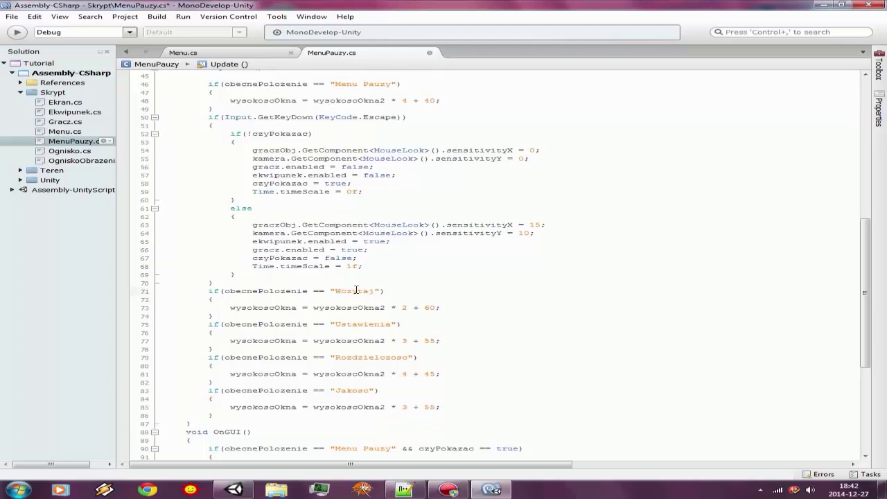
key("ctrl+s")
Duplicate the Wczytaj block below itself, rename the copy Zapisz, and save.
left_click_drag(210, 290, 224, 317)
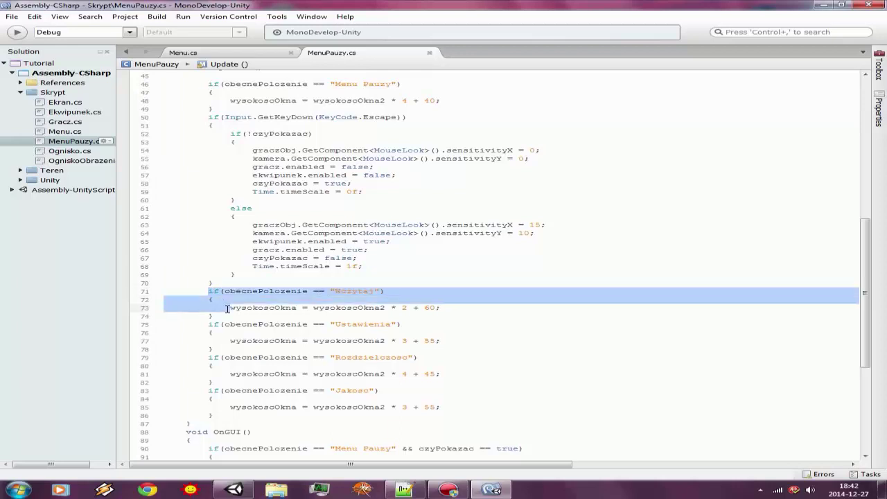
key("ctrl+d")
key("ctrl+s")
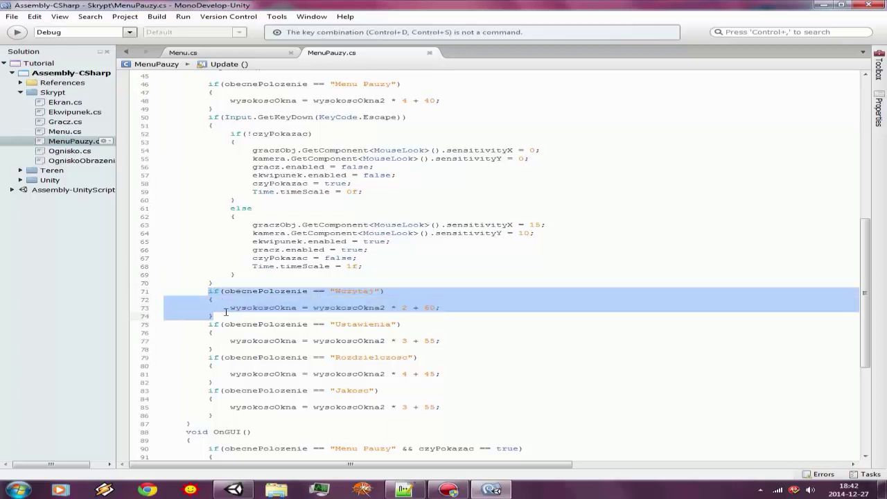
left_click(218, 318)
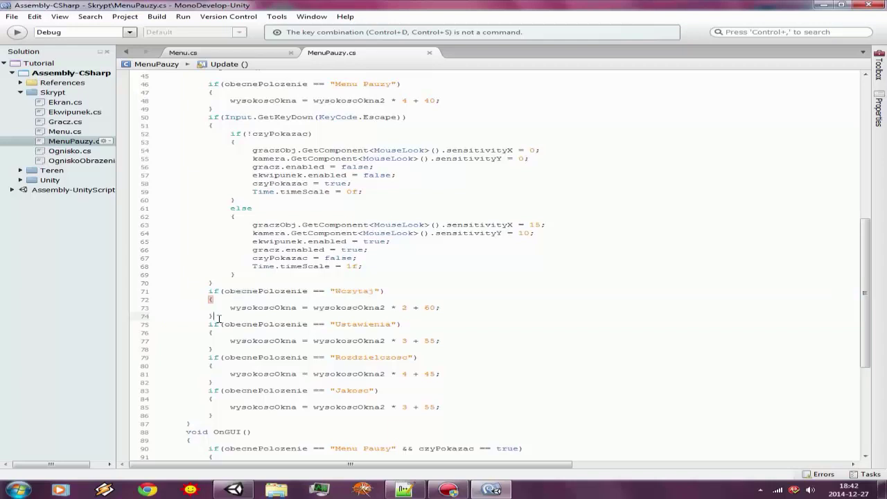
key("Return")
type("if(obecnePolozenie == \"Wczytaj\") \t\t{ \t\t\twysokoscOkna = wysokoscOkna2 * 2 + 60; \t\t}")
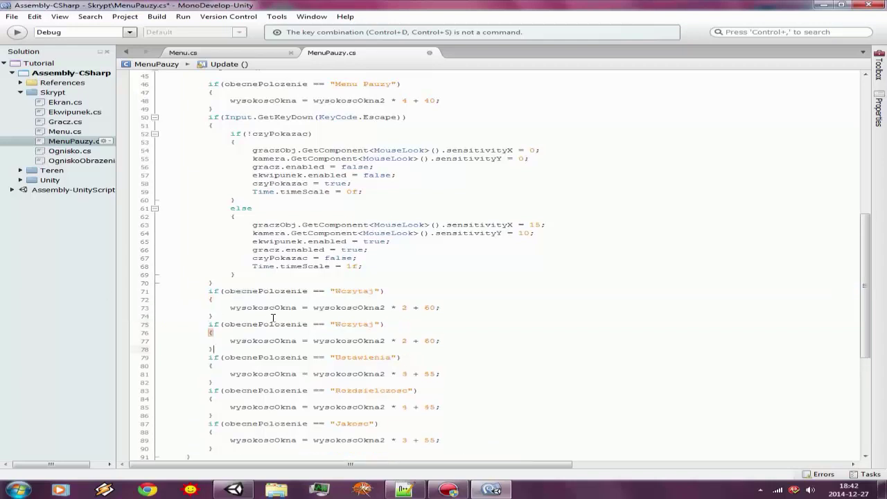
double_click(345, 322)
type("Z")
type("apisz")
key("ctrl+s")
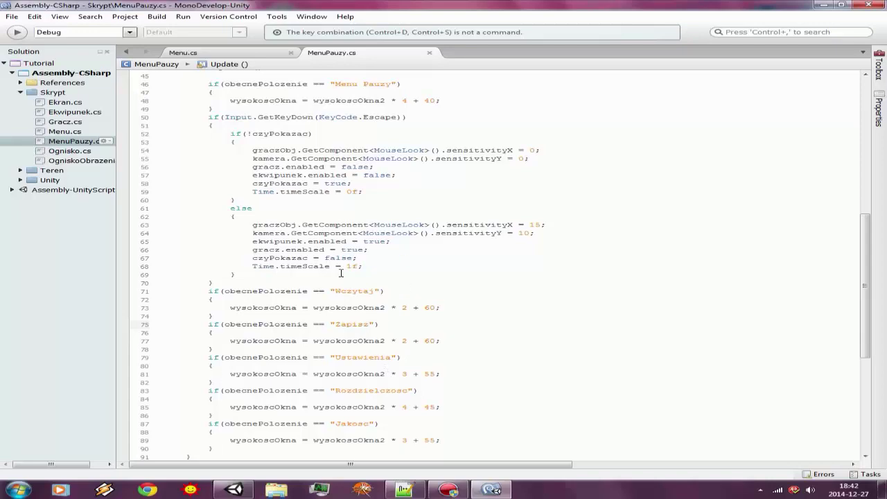
In Menu.cs's OnGUI, select the Ustawienia through Rozdzielczosc submenu code down to line 309.
left_click(235, 54)
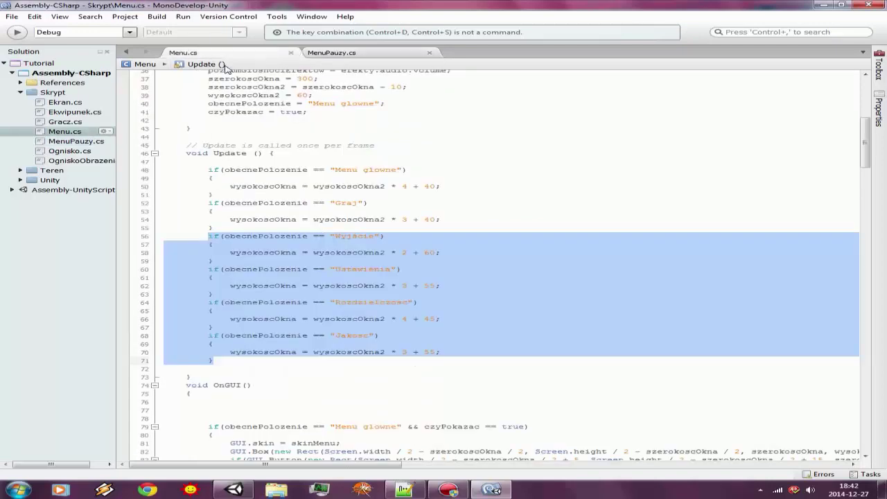
scroll(284, 219, "down", 1)
scroll(284, 219, "down", 8)
scroll(284, 218, "down", 2)
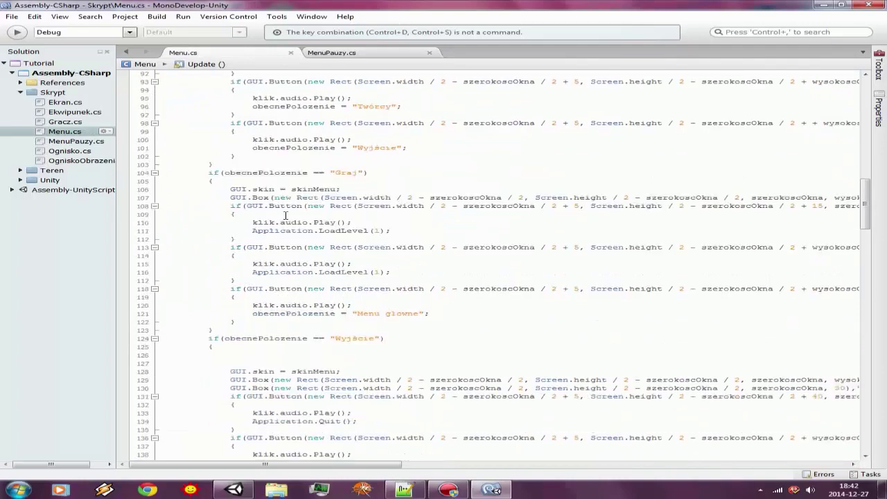
scroll(285, 215, "down", 3)
scroll(285, 216, "down", 3)
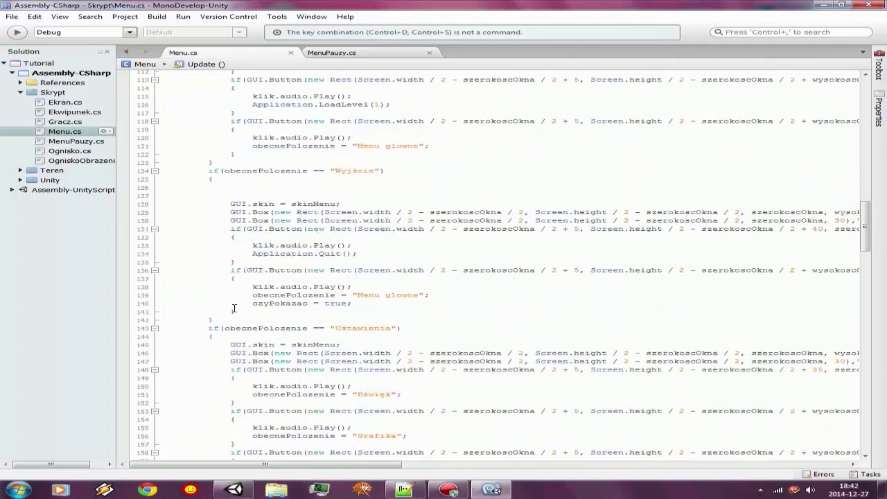
left_click_drag(207, 328, 379, 297)
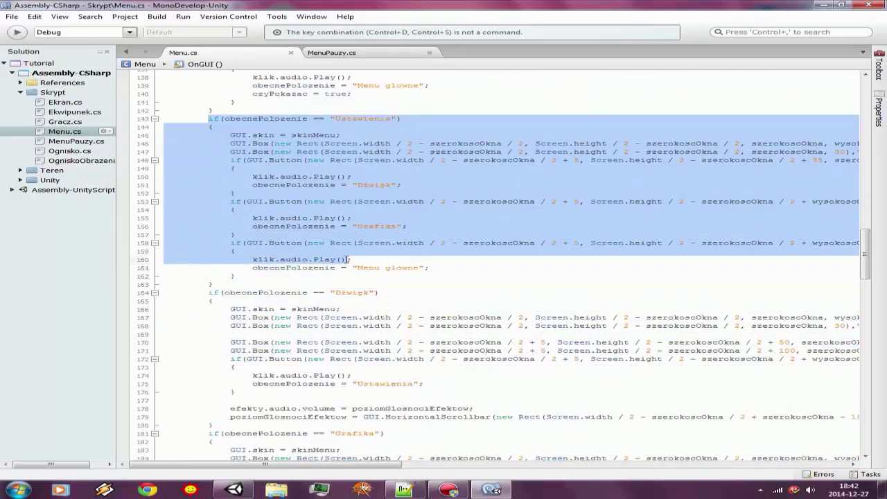
scroll(379, 296, "down", 2)
scroll(381, 307, "down", 4)
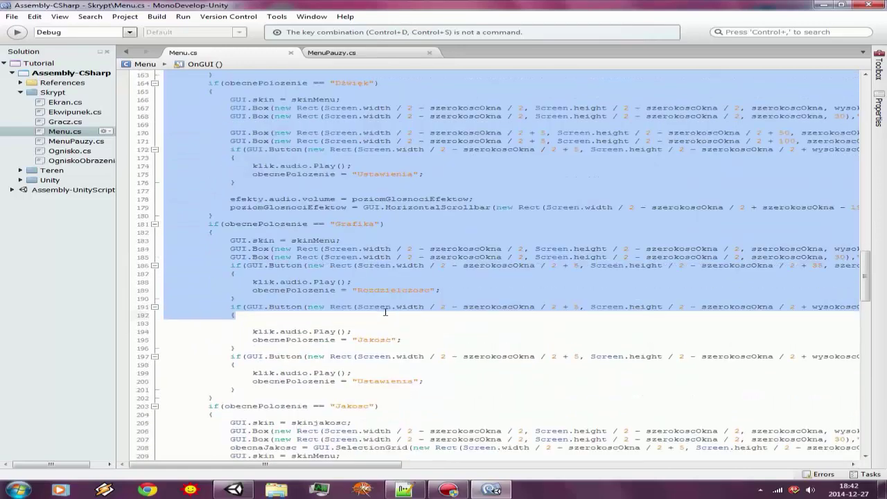
scroll(382, 309, "down", 2)
scroll(386, 312, "down", 2)
scroll(386, 312, "down", 7)
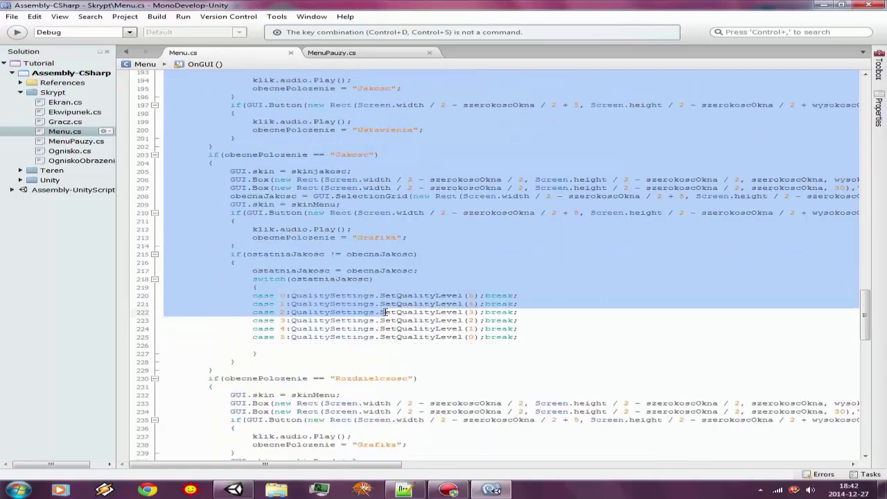
scroll(386, 312, "down", 7)
scroll(387, 311, "down", 7)
scroll(387, 312, "down", 6)
scroll(386, 312, "down", 8)
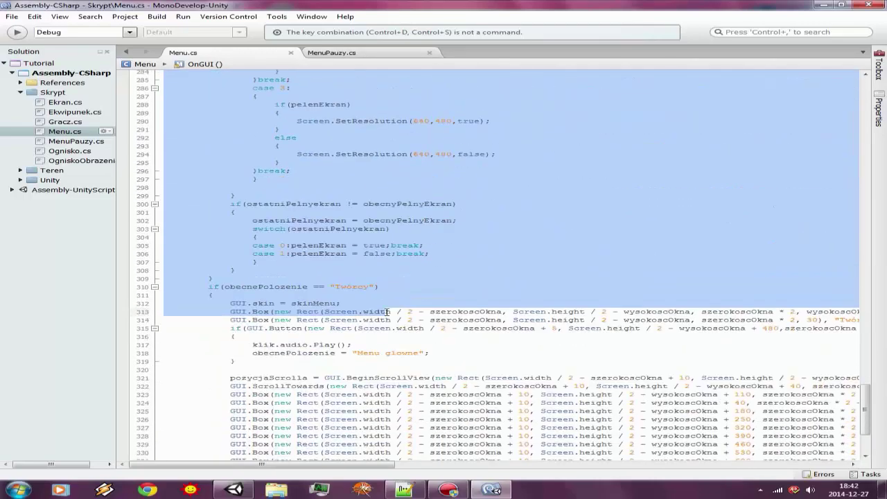
left_click_drag(386, 312, 352, 277)
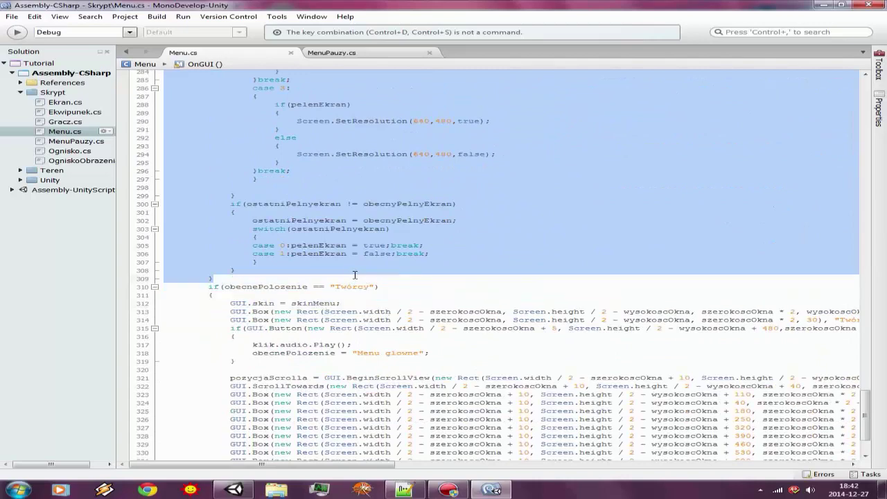
Paste the settings submenu code after the pause menu block in MenuPauzy.cs and save.
left_click(350, 54)
scroll(354, 207, "down", 12)
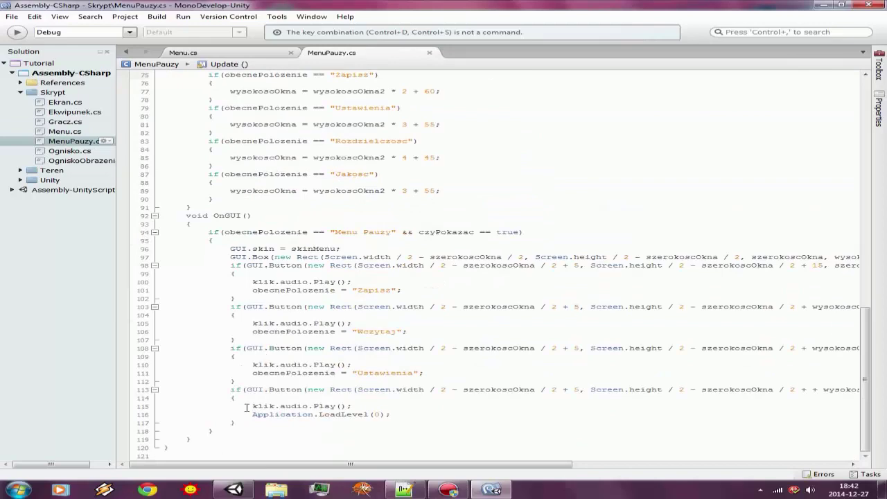
left_click(226, 428)
key("ctrl+v")
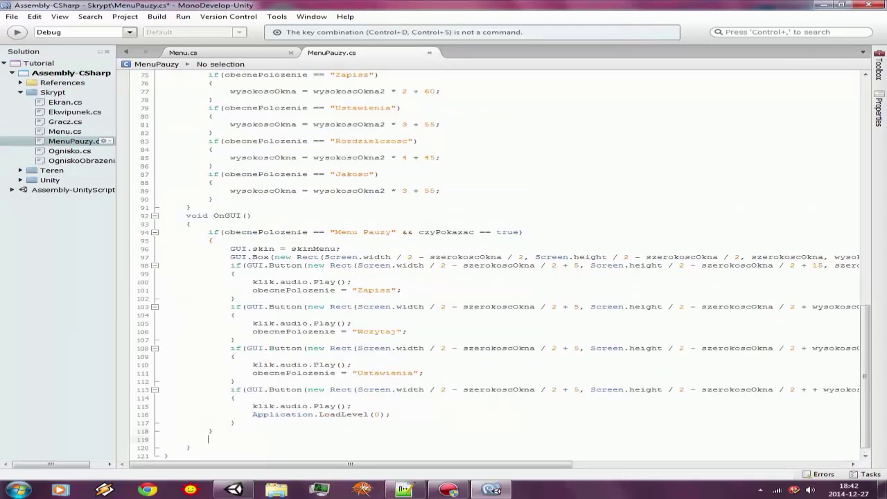
key("ctrl+s")
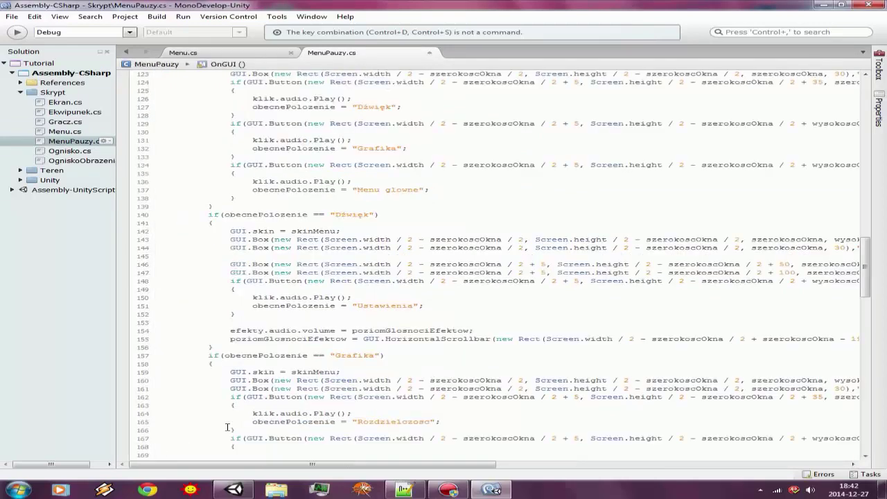
Change the back target on line 137 from "Menu glowne" to "Menu Pauzy" and save.
scroll(244, 289, "up", 2)
scroll(377, 251, "up", 2)
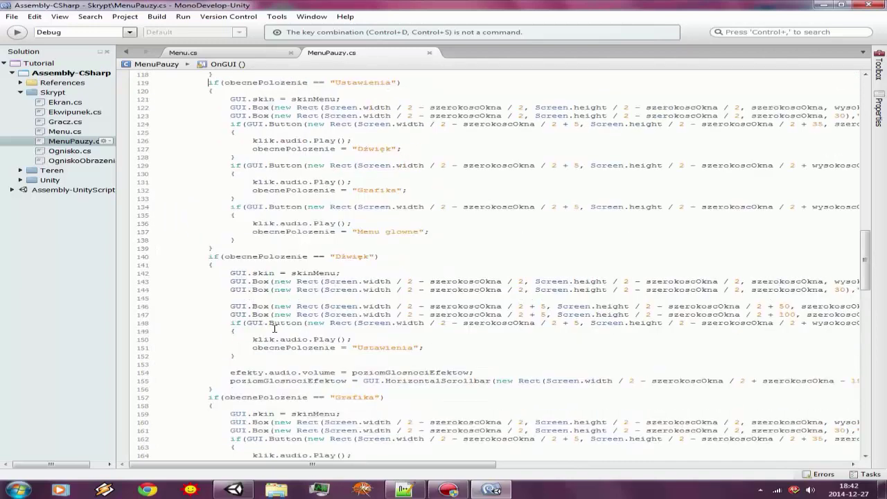
scroll(377, 251, "up", 2)
scroll(376, 251, "up", 2)
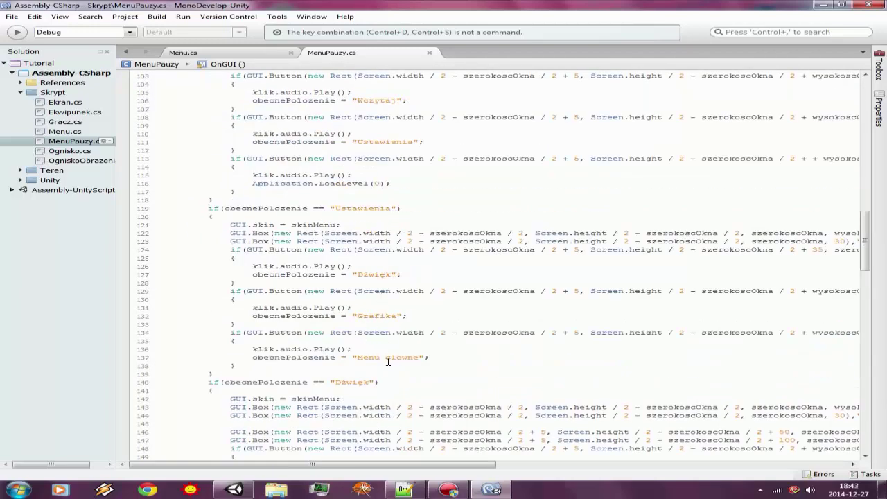
left_click_drag(358, 357, 418, 357)
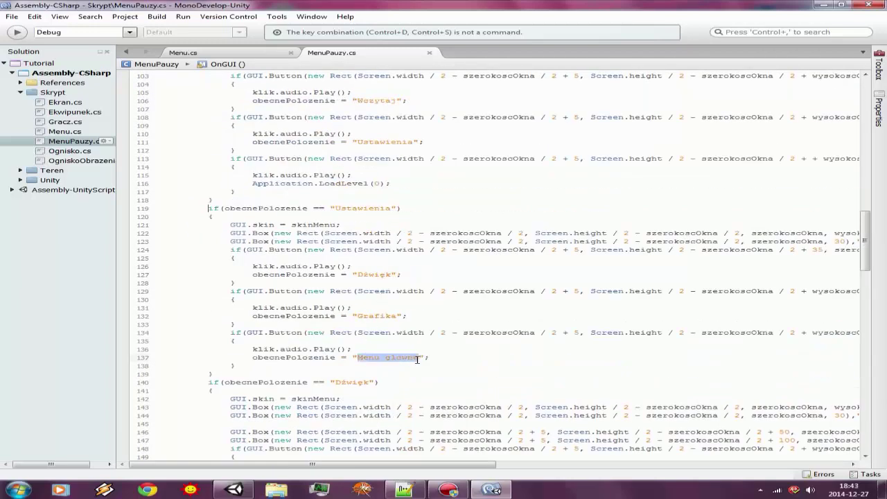
type("enu")
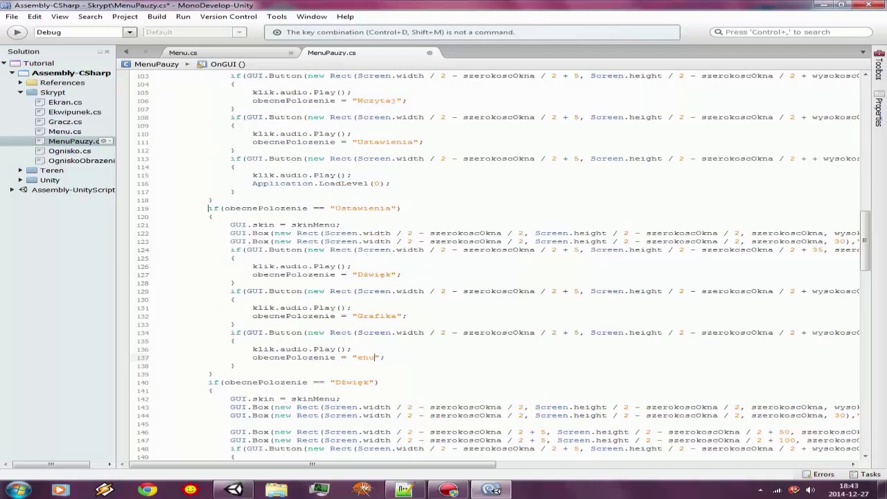
key("Left")
key("Left")
key("Left")
type("M")
key("Right")
key("Right")
key("Right")
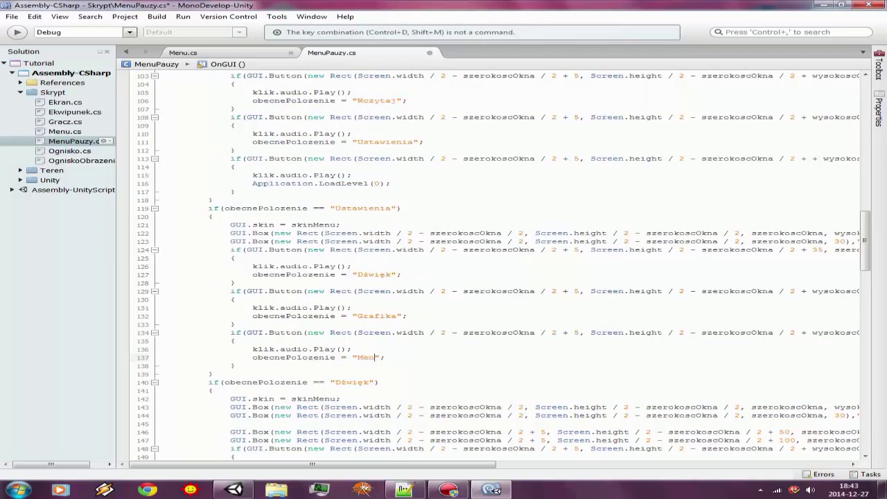
type("u P")
type("auzy")
key("ctrl+s")
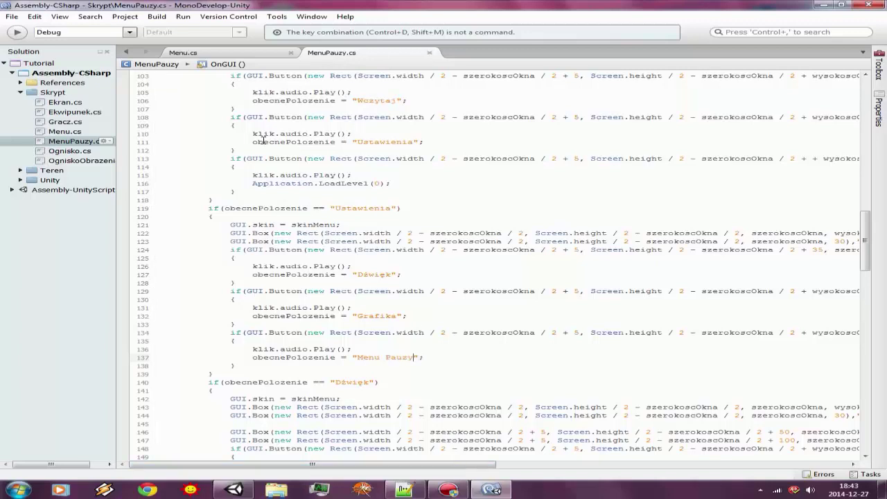
left_click(218, 54)
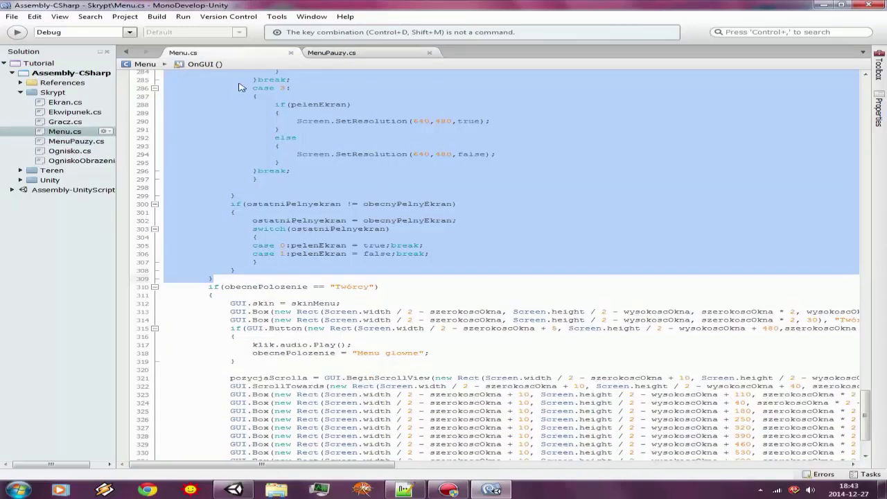
Clear the leftover selection and remove the breakpoint on line 309 of Menu.cs.
left_click(391, 278)
scroll(408, 270, "up", 10)
scroll(409, 270, "up", 18)
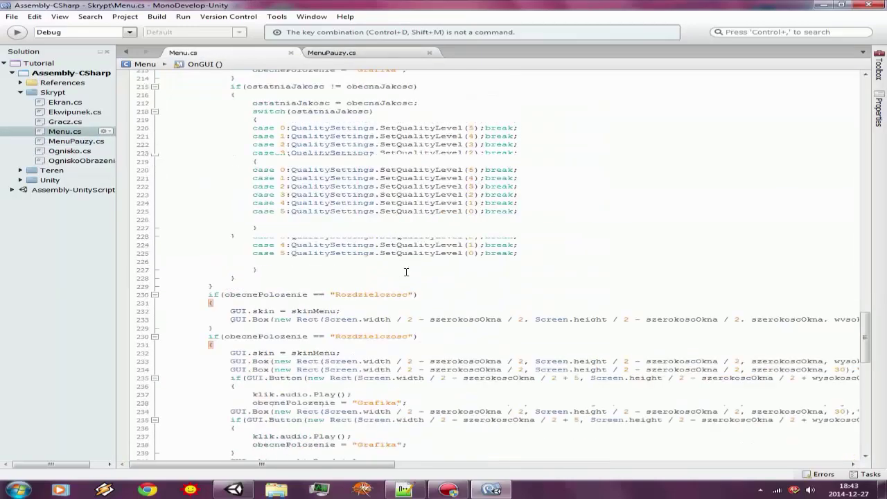
scroll(406, 271, "up", 19)
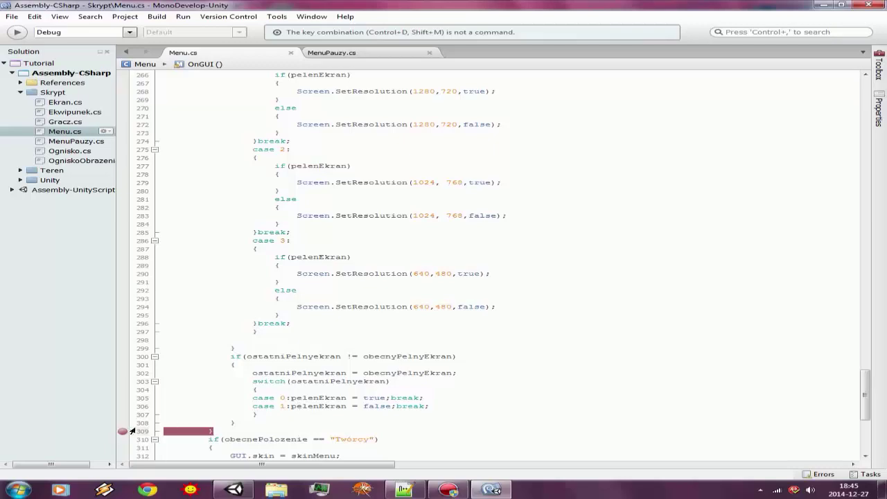
left_click(125, 431)
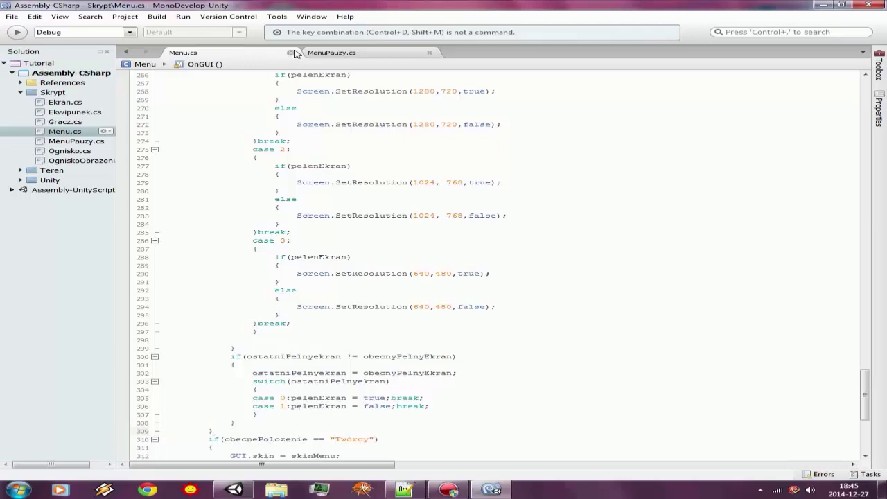
Select the Wyjście exit-confirmation block (lines 124–142) and return to MenuPauzy.cs.
scroll(367, 173, "down", 10)
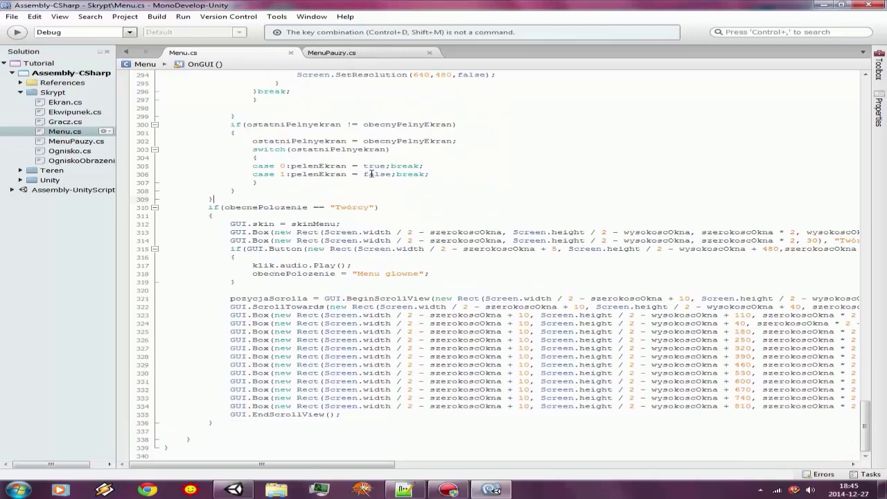
scroll(367, 173, "up", 18)
scroll(363, 176, "up", 11)
scroll(363, 175, "up", 7)
scroll(363, 176, "up", 7)
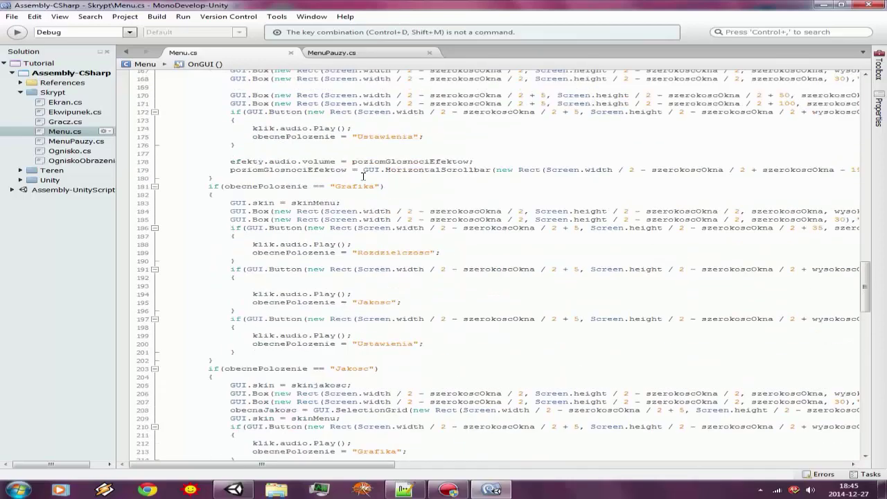
scroll(363, 176, "up", 7)
scroll(363, 176, "up", 6)
scroll(363, 176, "up", 5)
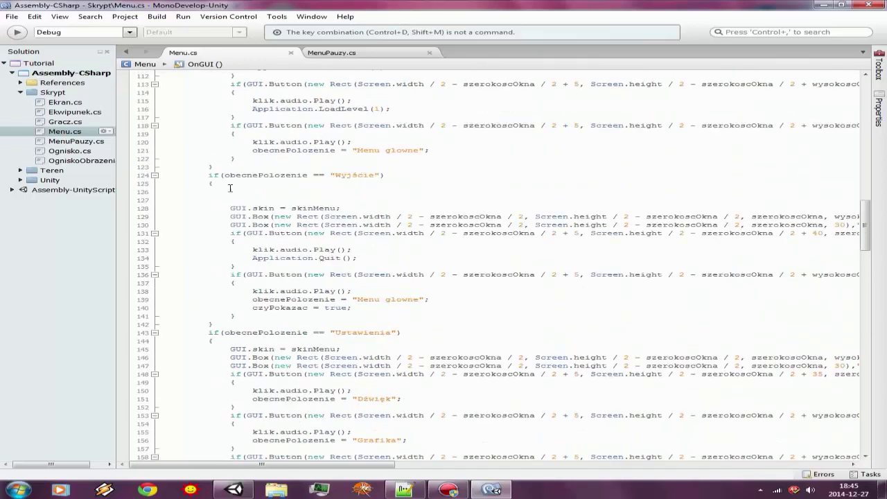
left_click_drag(205, 171, 222, 321)
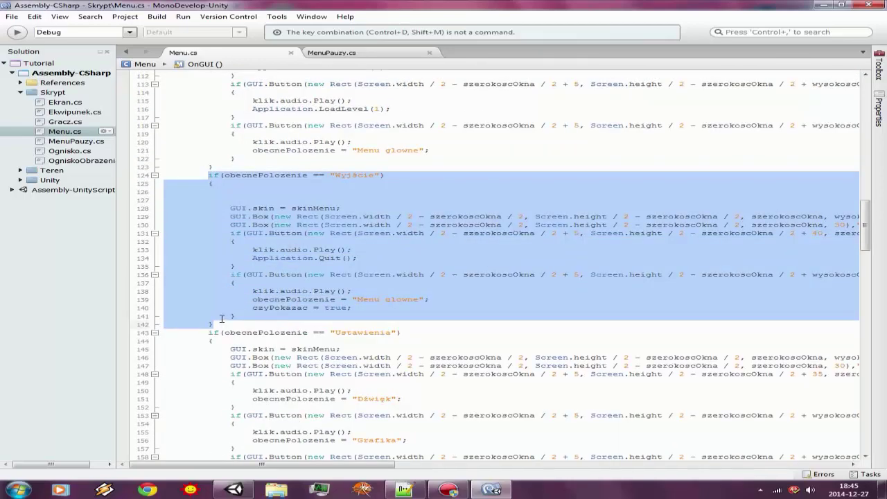
left_click(395, 54)
Paste the Wyjście exit-confirmation block at the top of OnGUI and delete the extra blank lines.
scroll(280, 183, "up", 9)
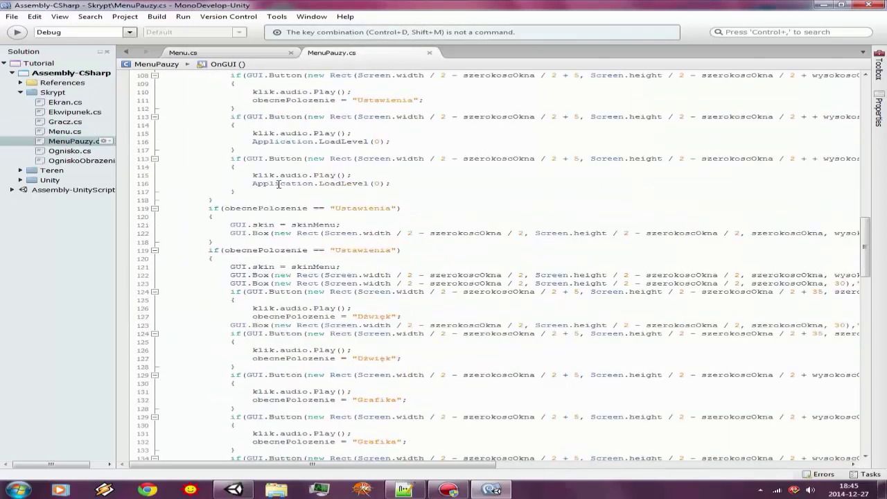
scroll(274, 187, "up", 13)
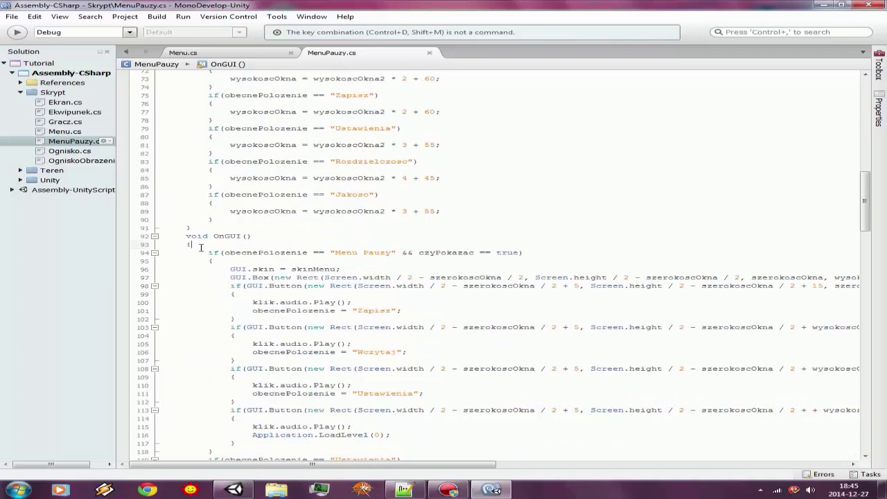
key("ctrl+v")
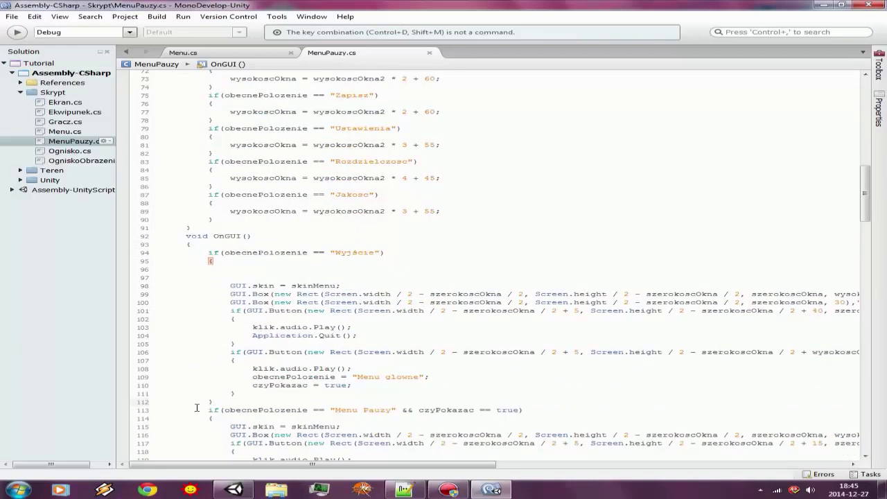
scroll(274, 350, "down", 15)
scroll(274, 367, "down", 15)
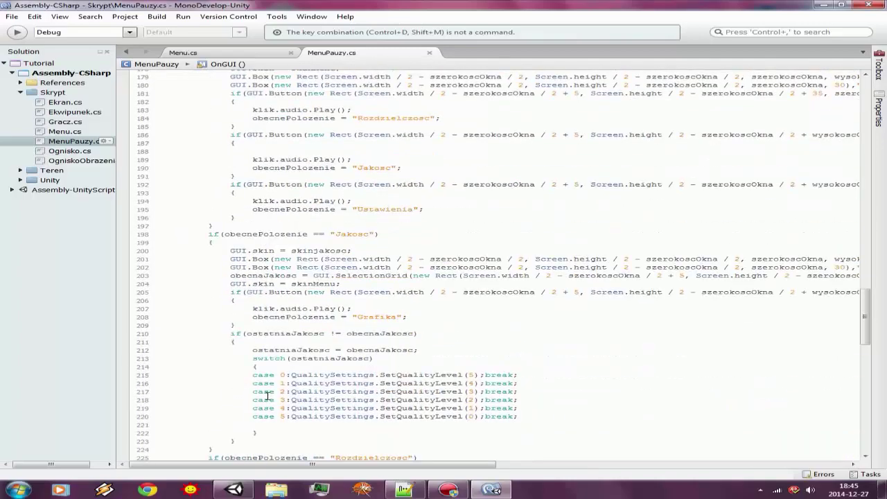
scroll(273, 388, "down", 15)
scroll(273, 390, "down", 12)
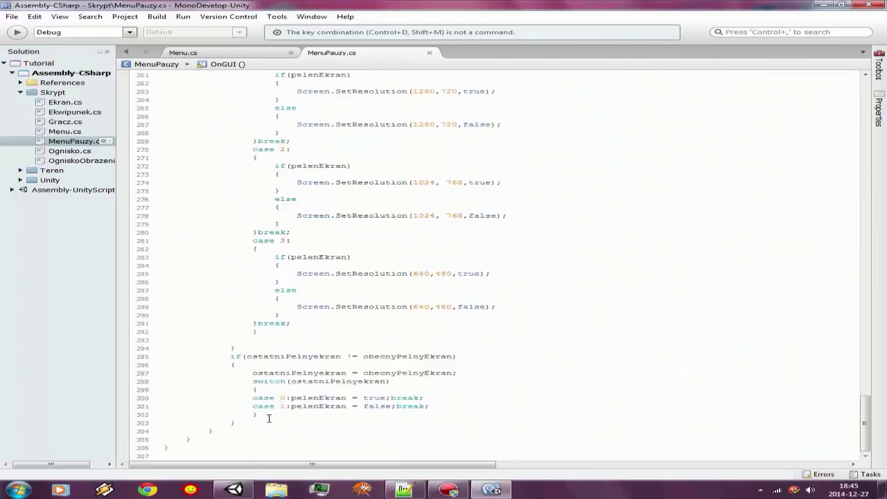
scroll(236, 422, "up", 10)
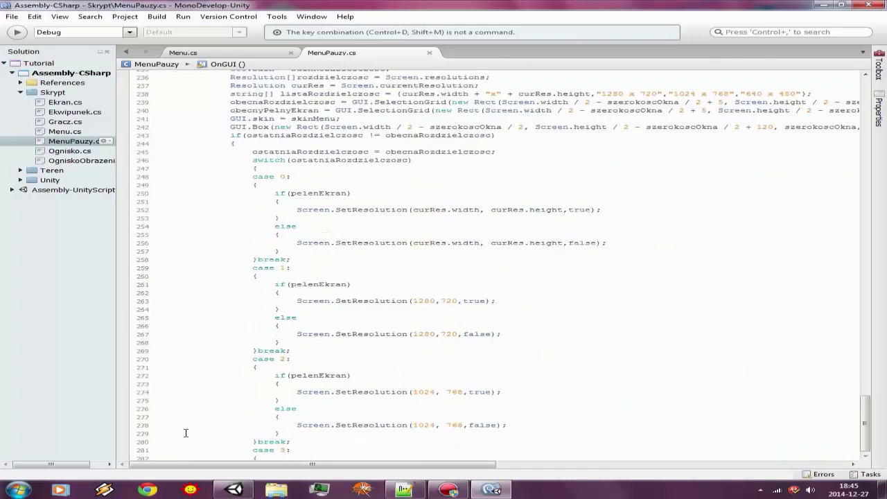
scroll(208, 430, "up", 8)
scroll(201, 431, "up", 4)
scroll(199, 432, "up", 3)
scroll(201, 430, "up", 10)
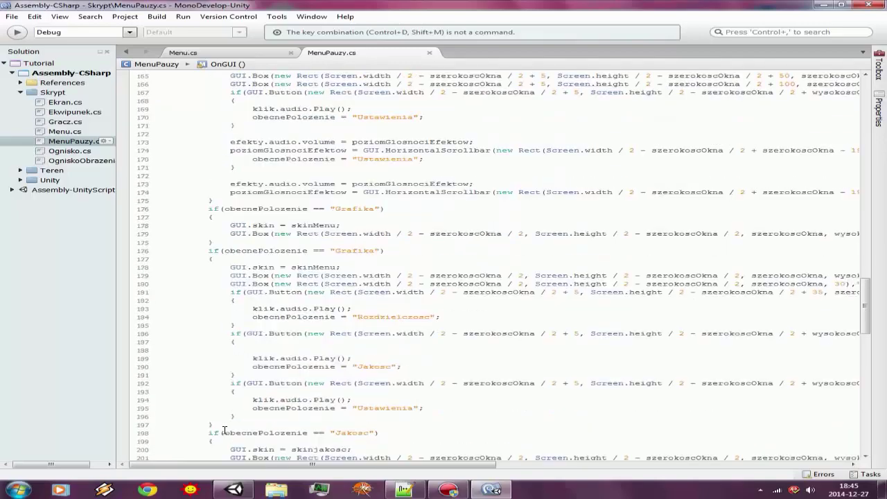
scroll(214, 423, "up", 9)
scroll(230, 415, "up", 9)
scroll(234, 414, "up", 7)
scroll(234, 414, "up", 2)
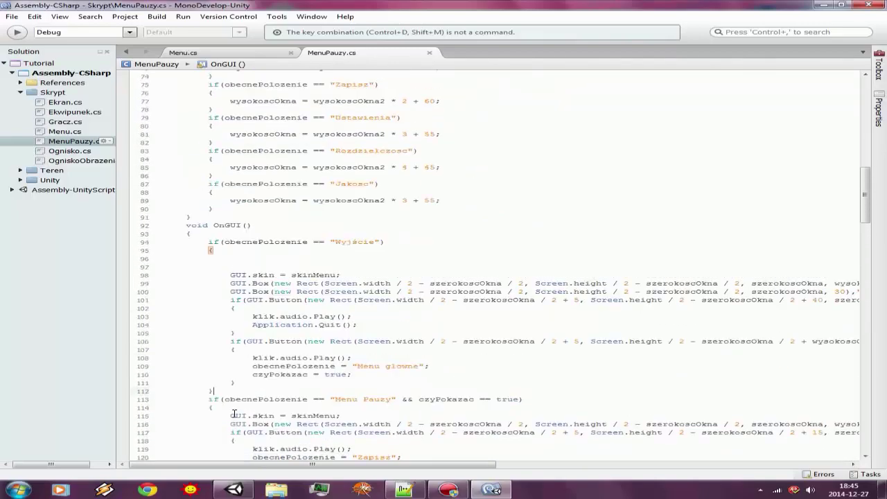
left_click_drag(252, 271, 168, 261)
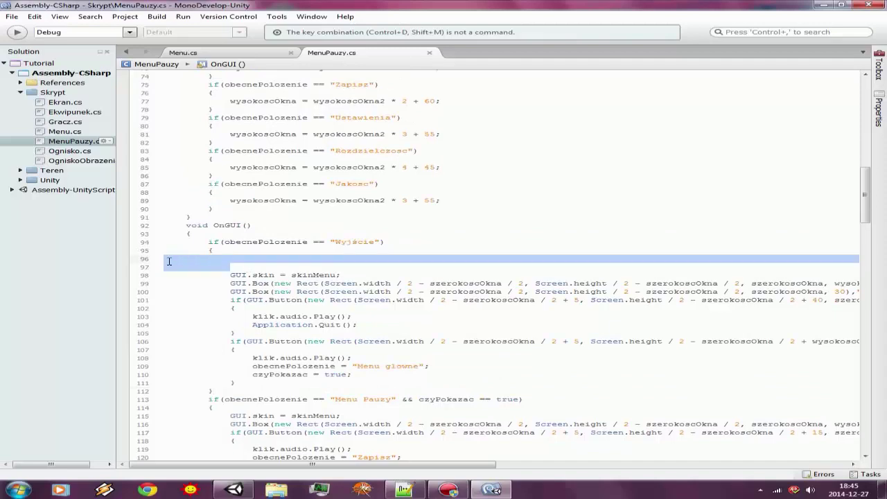
key("Delete")
key("Delete")
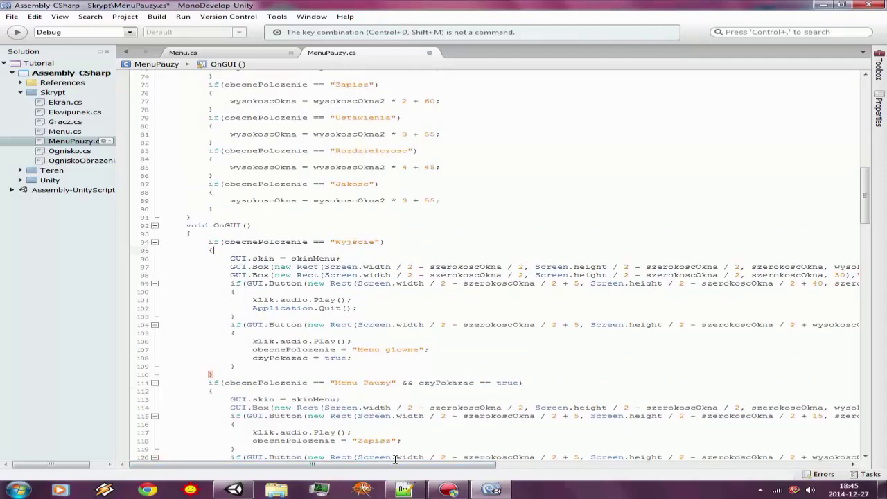
Point the block's back button to "Menu Pauzy", save, and rename its flag to czyPokazac2.
mouse_move(395, 463)
left_mouse_down()
mouse_move(550, 463)
mouse_move(395, 463)
left_mouse_up()
left_click_drag(358, 349, 418, 349)
left_click_drag(358, 348, 418, 349)
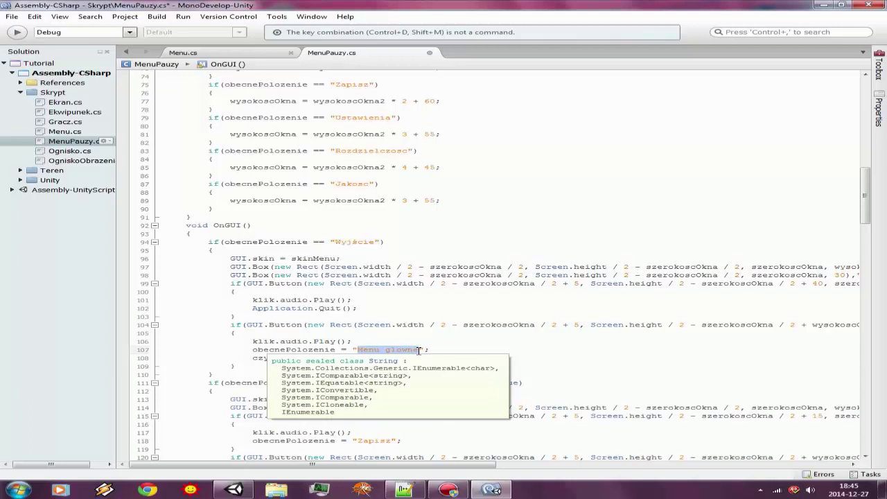
type("Men")
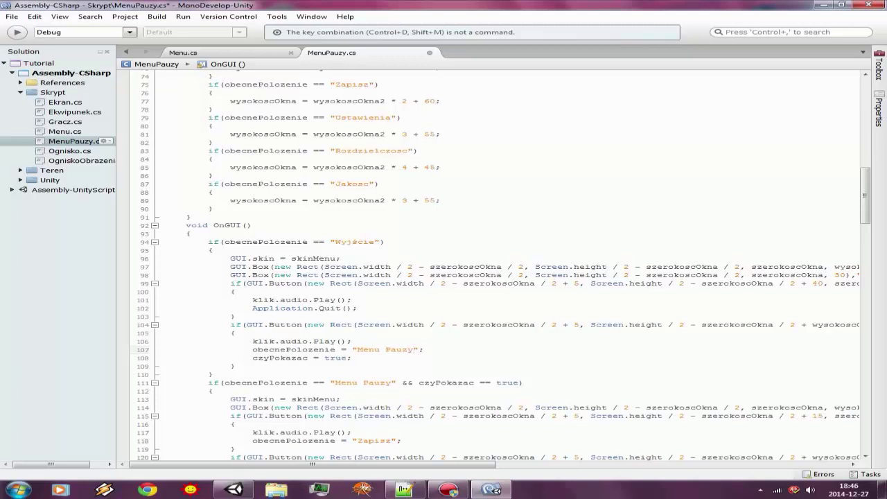
key("ctrl+s")
left_click(309, 358)
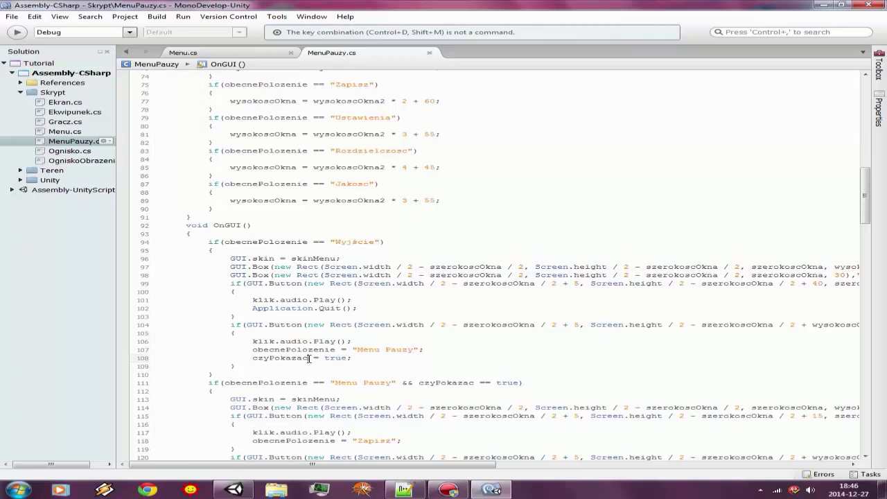
type("2")
Delete the leftover selection in Menu.cs and clear it.
left_click(201, 54)
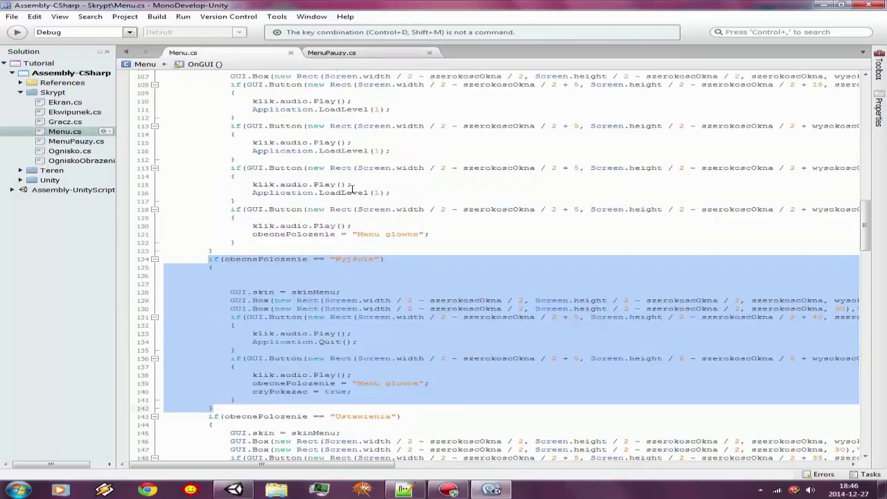
key("Delete")
scroll(352, 188, "up", 2)
scroll(352, 188, "down", 4)
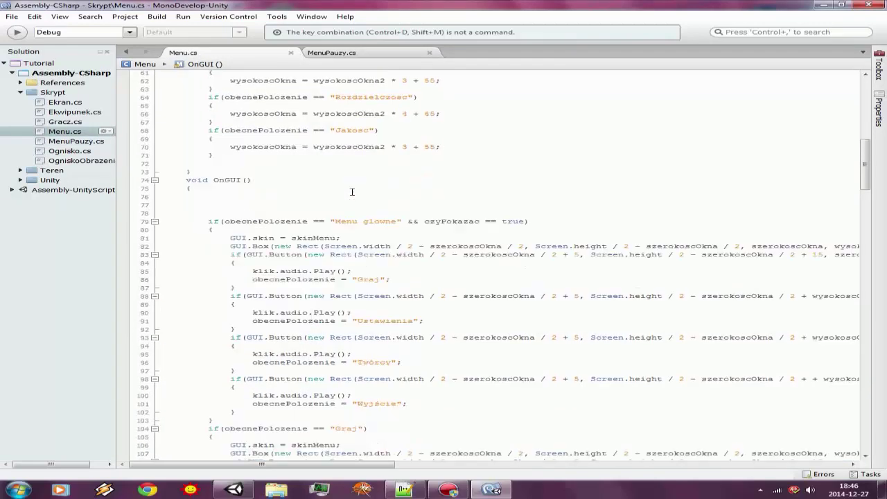
scroll(352, 201, "down", 10)
scroll(352, 209, "down", 2)
left_click(397, 293)
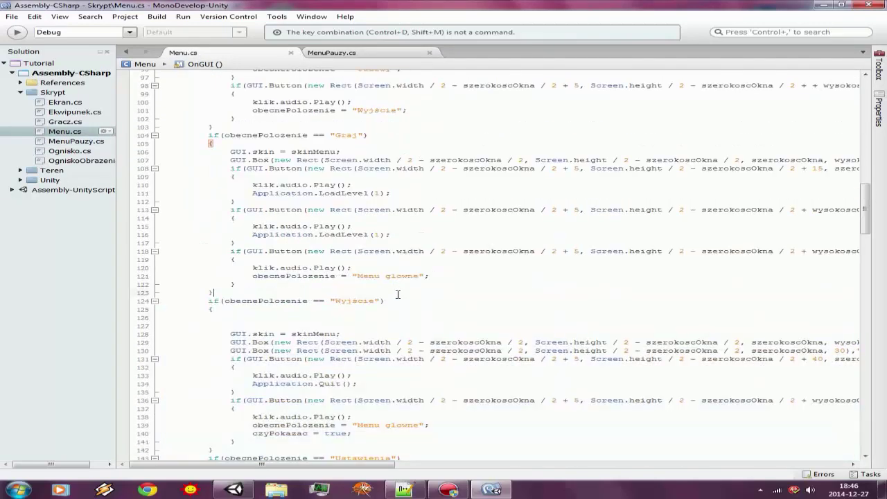
In MenuPauzy.cs, rename the first dialog's state from "Wyjscie" to "Wczytaj" and save.
left_click(372, 54)
scroll(375, 208, "up", 2)
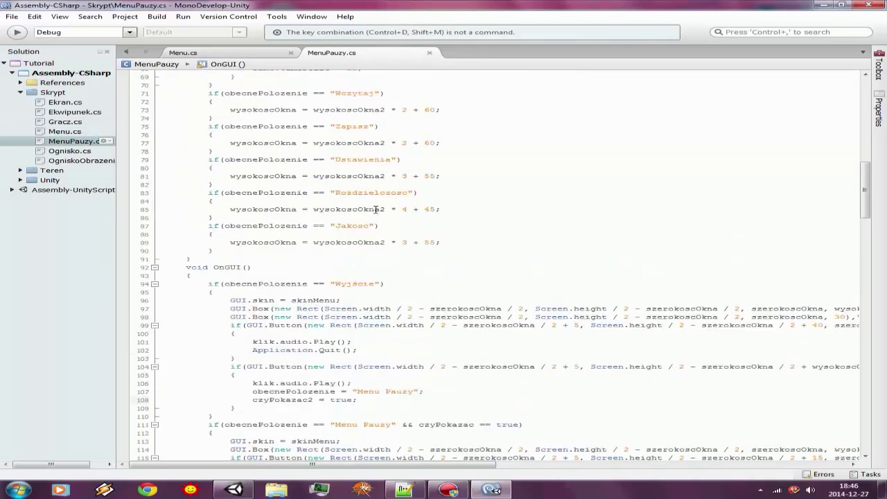
double_click(355, 282)
type("W")
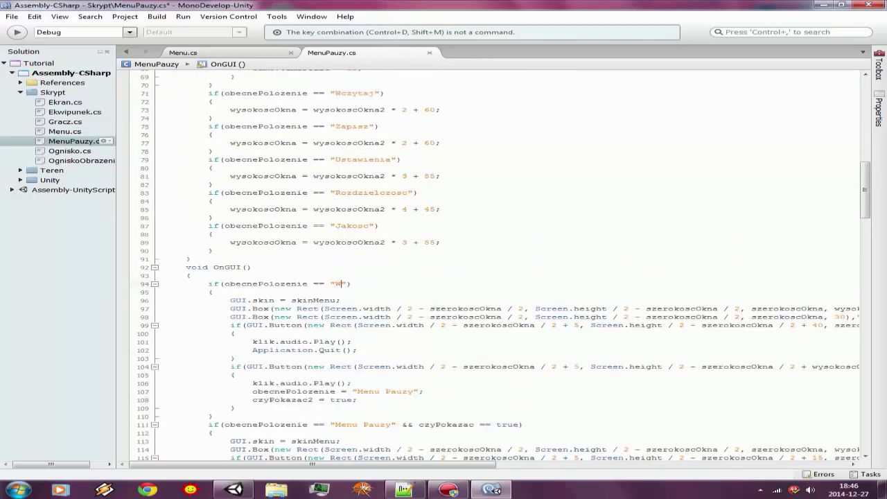
type("czytaj")
key("ctrl+s")
Duplicate the Wczytaj block below itself, rename the copy's state to "Zapisz", and save.
scroll(326, 287, "up", 10)
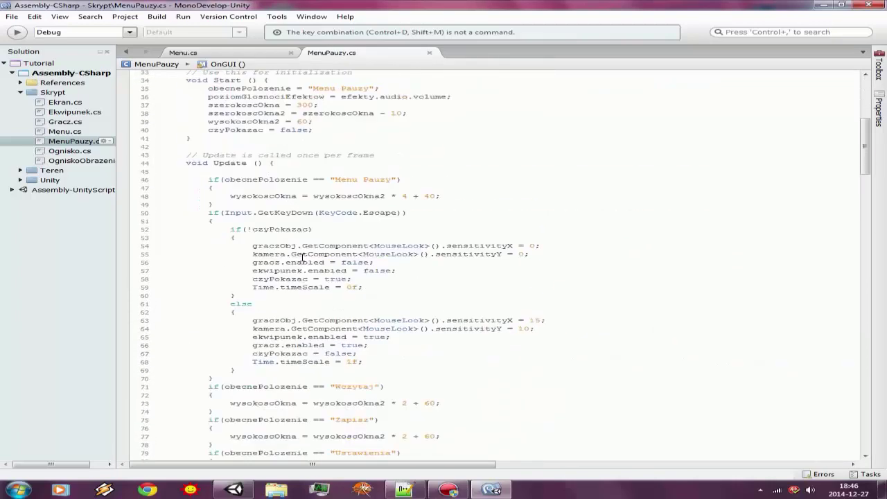
scroll(304, 299, "down", 3)
scroll(305, 299, "down", 7)
scroll(395, 133, "down", 5)
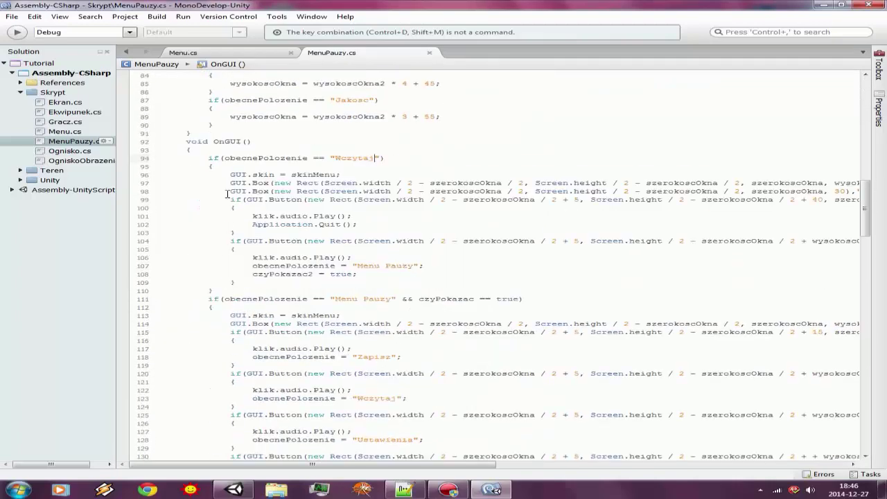
left_click_drag(199, 151, 240, 241)
left_click(207, 159)
left_click(249, 292, "shift")
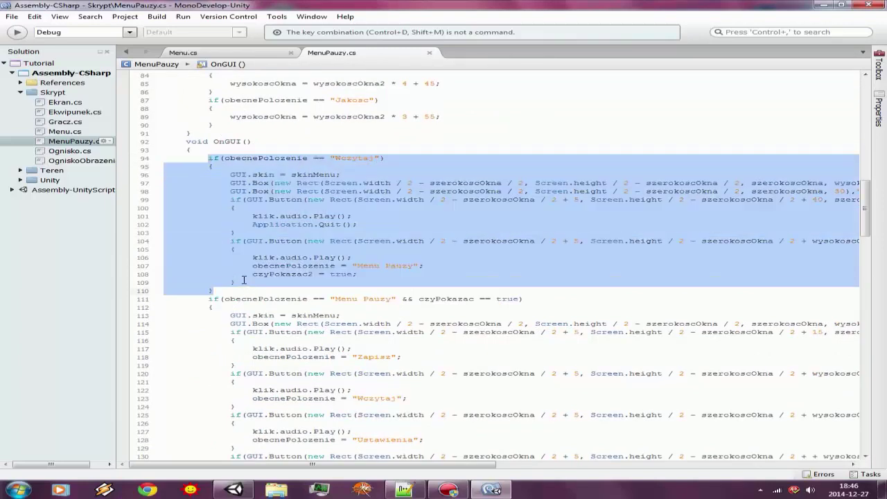
left_click(243, 288)
key("ctrl+v")
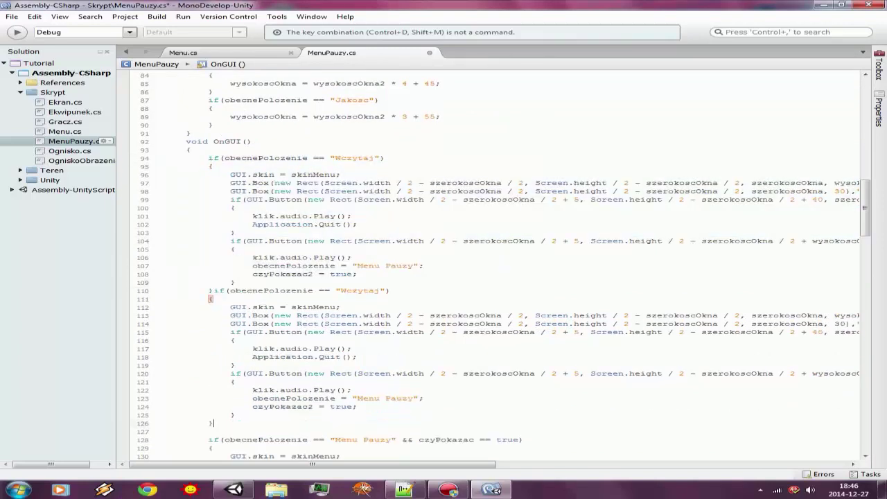
left_click(359, 284)
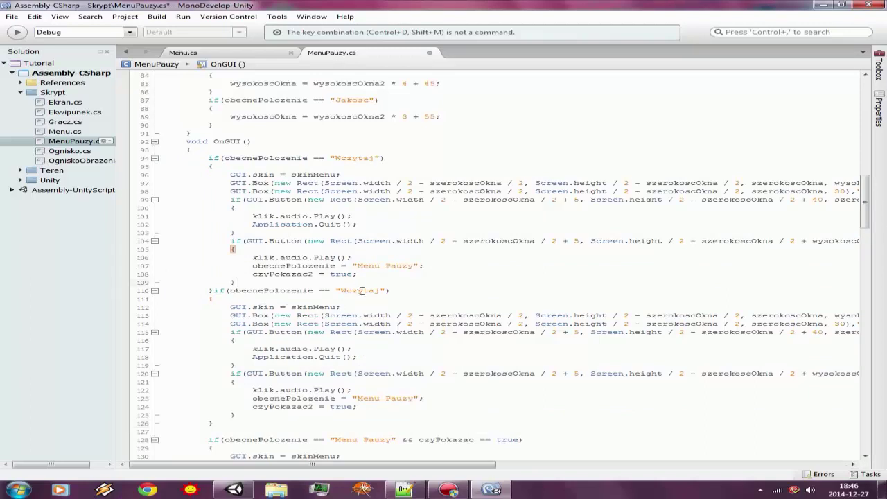
double_click(361, 290)
type("Zapu")
type("isz")
key("ctrl+s")
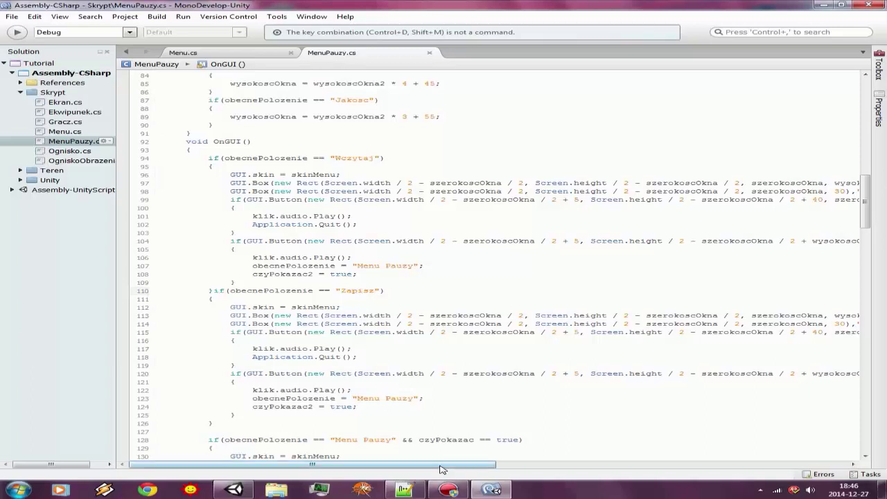
Replace "Wyjść" with "Zapisać" in the copied dialog's title and "Wczytać" in the first.
left_click_drag(440, 463, 682, 463)
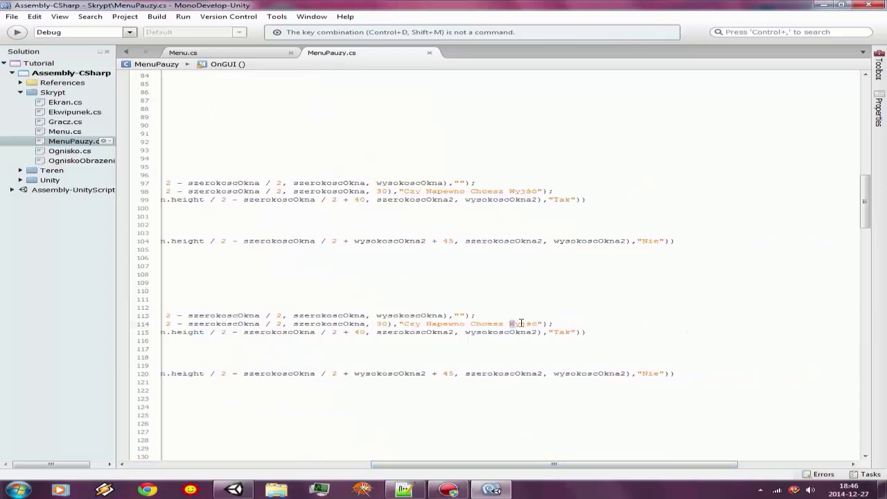
left_click_drag(510, 323, 539, 325)
type("Zapisać")
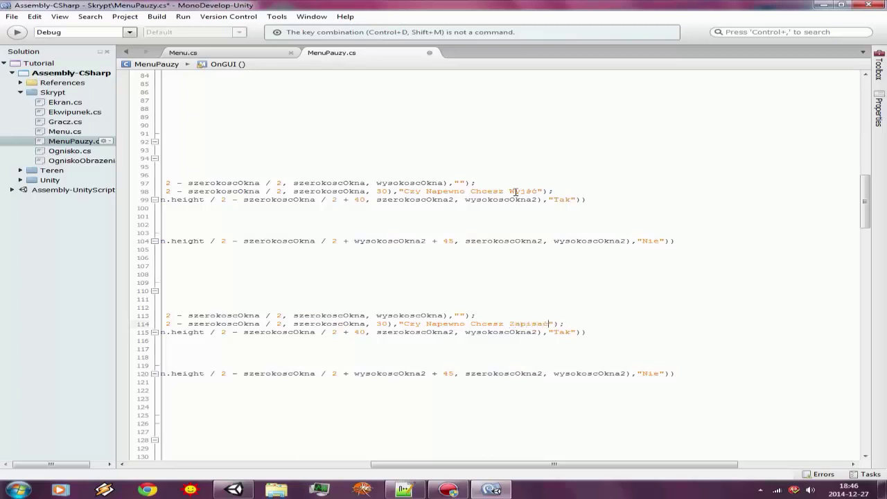
left_click_drag(510, 190, 544, 191)
type("Wczyta")
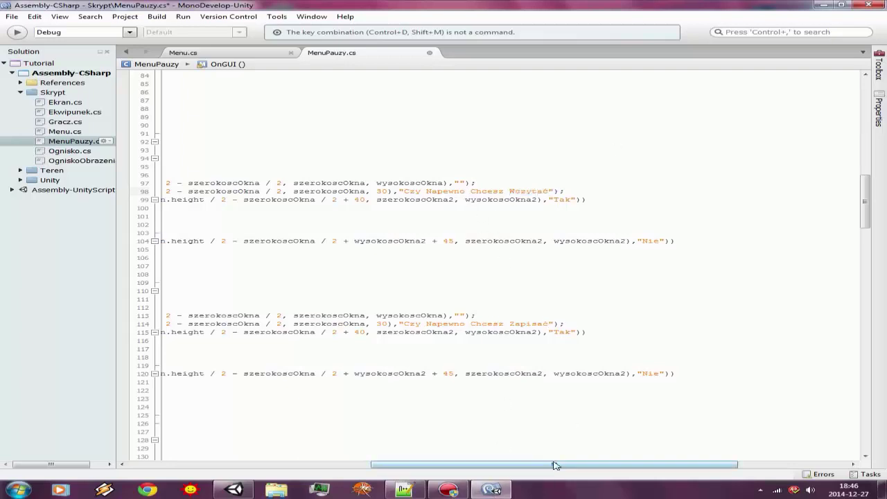
mouse_move(554, 464)
left_mouse_down()
mouse_move(419, 451)
mouse_move(310, 425)
left_mouse_up()
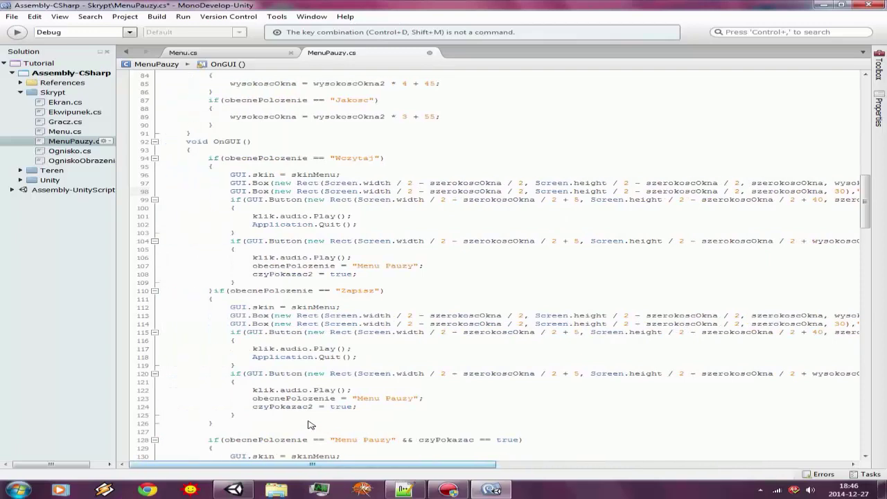
Delete Application.Quit(); from the Tak branches of both the Zapisz and Wczytaj dialogs.
left_click_drag(309, 424, 305, 386)
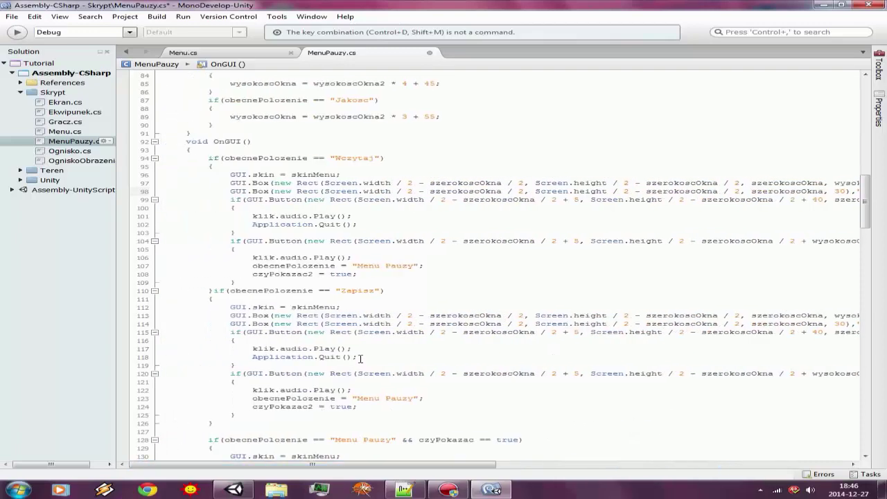
left_click_drag(361, 358, 249, 358)
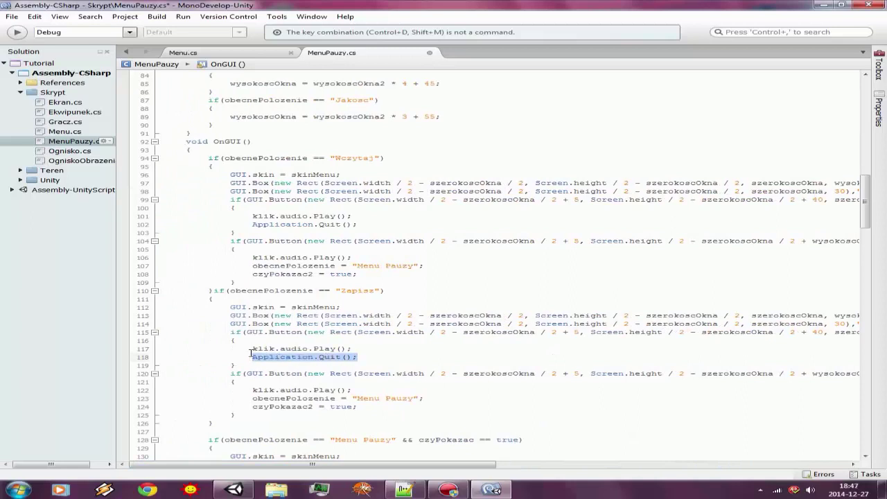
key("Delete")
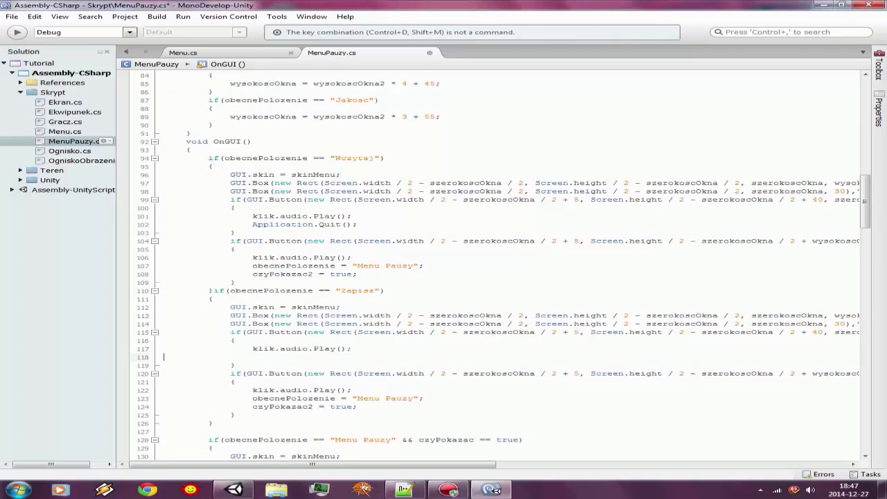
key("BackSpace")
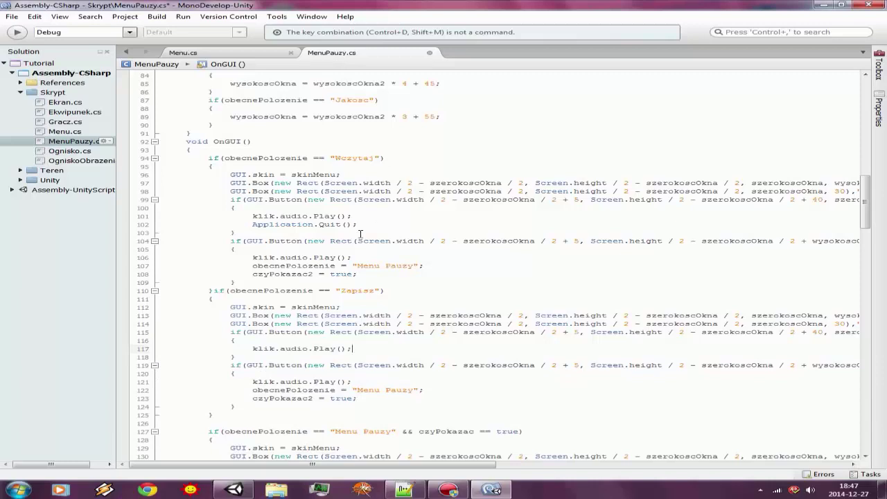
mouse_move(360, 233)
left_mouse_down()
mouse_move(84, 234)
mouse_move(127, 229)
left_mouse_up()
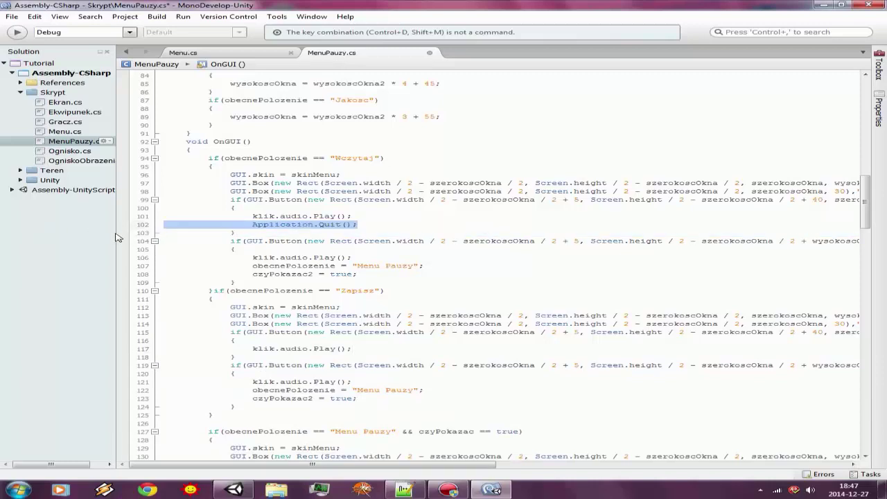
key("Delete")
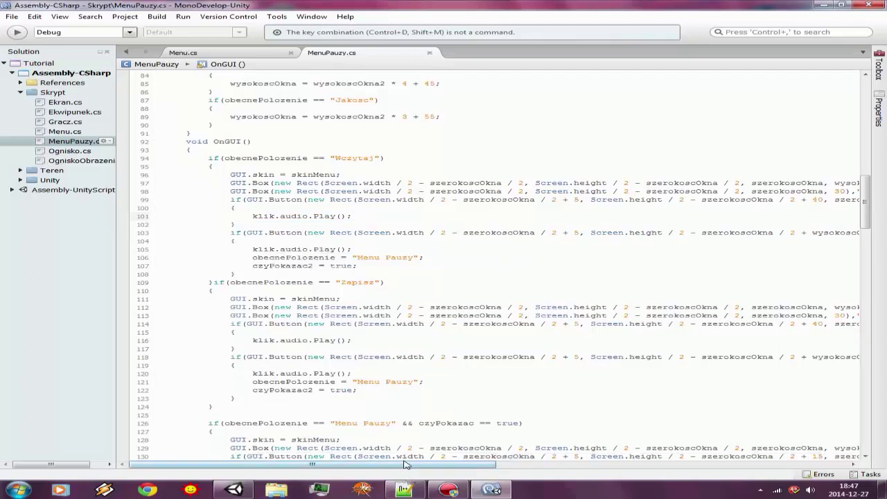
mouse_move(235, 464)
left_mouse_down()
mouse_move(534, 446)
mouse_move(344, 451)
left_mouse_up()
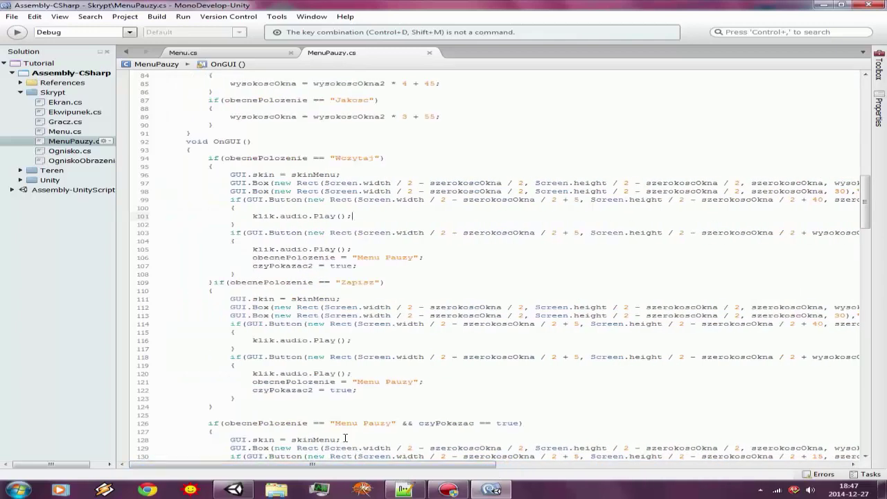
left_click(233, 490)
Enter play mode, open the pause menu, and cancel the Zapisz and Wczytaj confirmations with Nie.
left_click(420, 28)
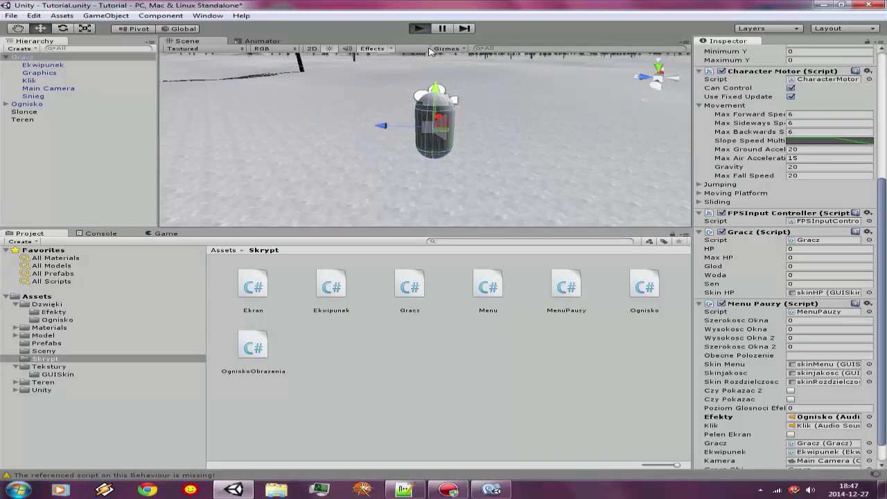
key("Escape")
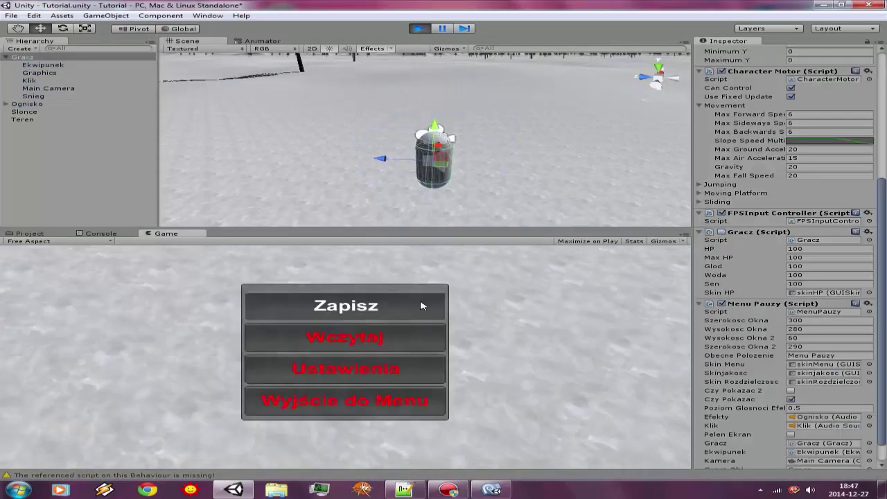
left_click(348, 307)
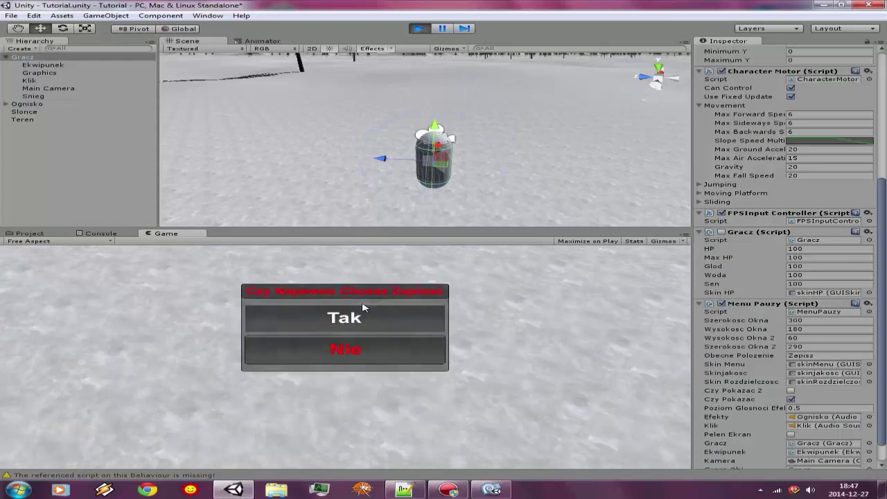
left_click(364, 309)
left_click(353, 356)
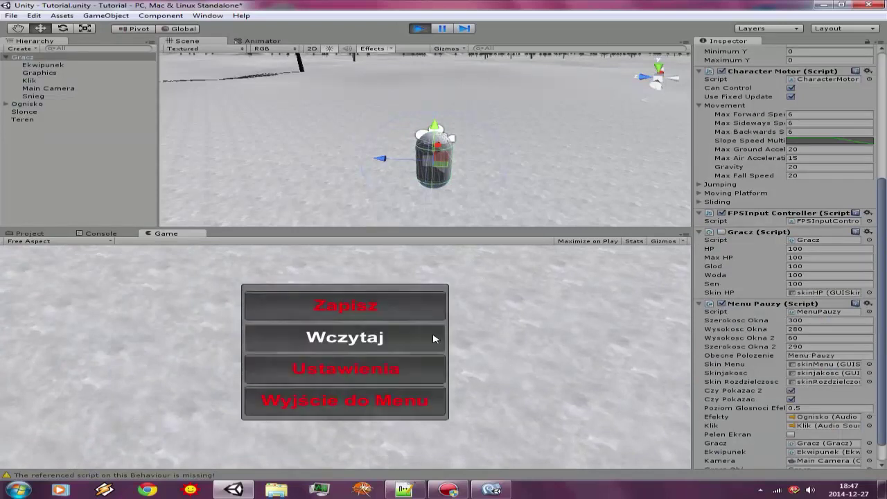
left_click(376, 339)
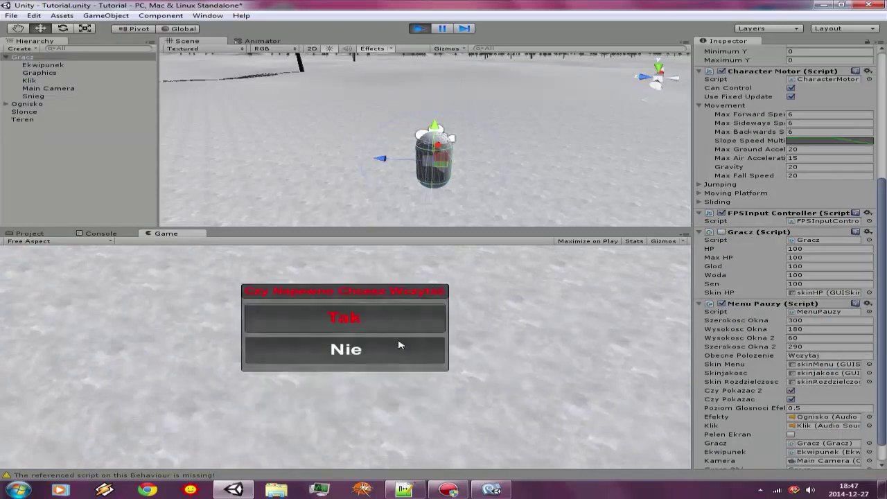
left_click(366, 350)
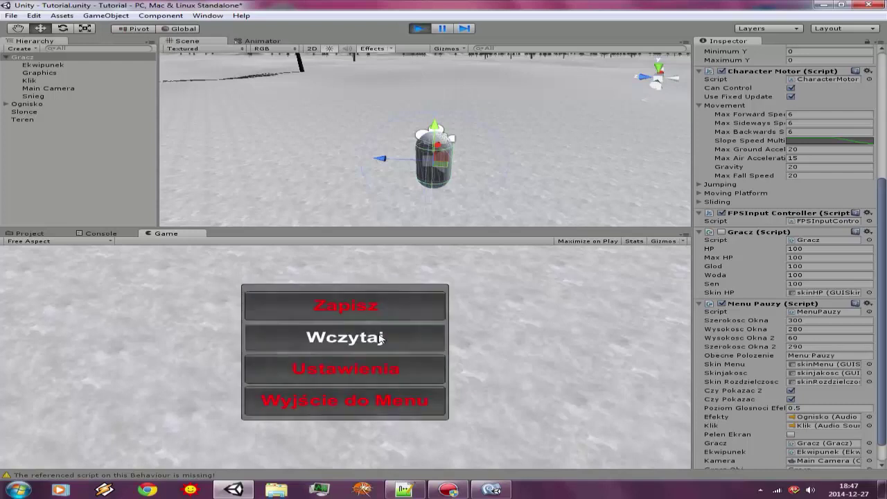
Browse Ustawienia, raising the Dźwięk effects volume and viewing Grafika, then return to the pause menu.
left_click(366, 368)
left_click(350, 312)
left_click_drag(368, 314, 453, 315)
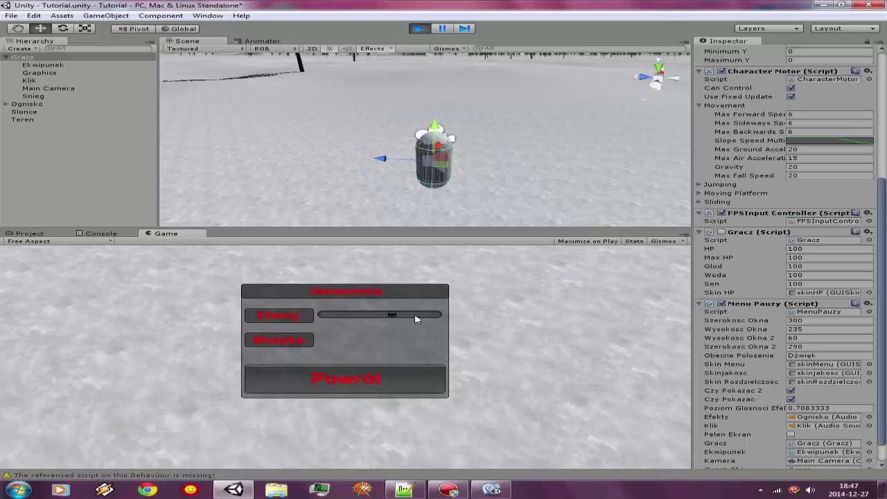
left_click(374, 378)
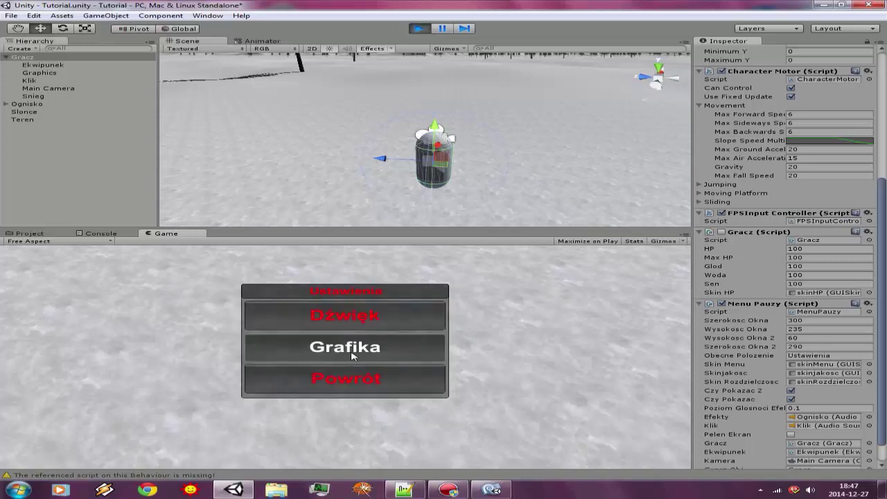
left_click(374, 347)
left_click(374, 379)
left_click(374, 378)
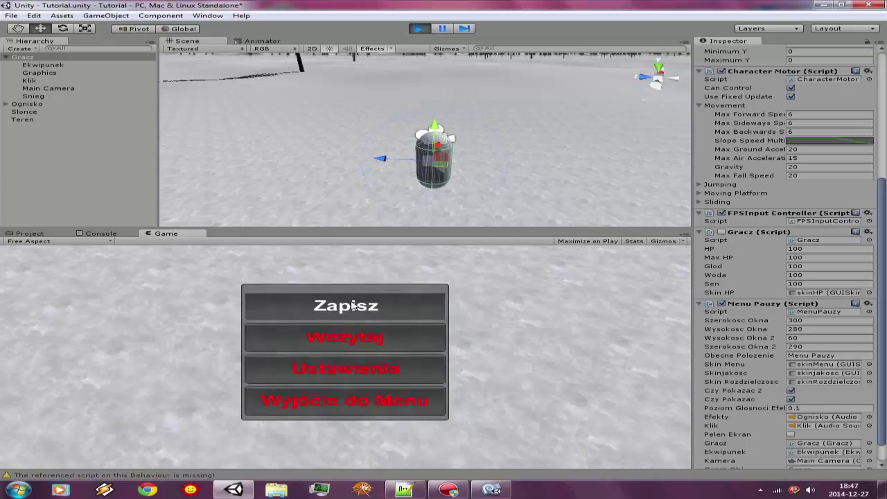
Recheck the save and load confirmations, then exit to the main menu via Wyjście do Menu.
left_click(378, 305)
left_click(397, 355)
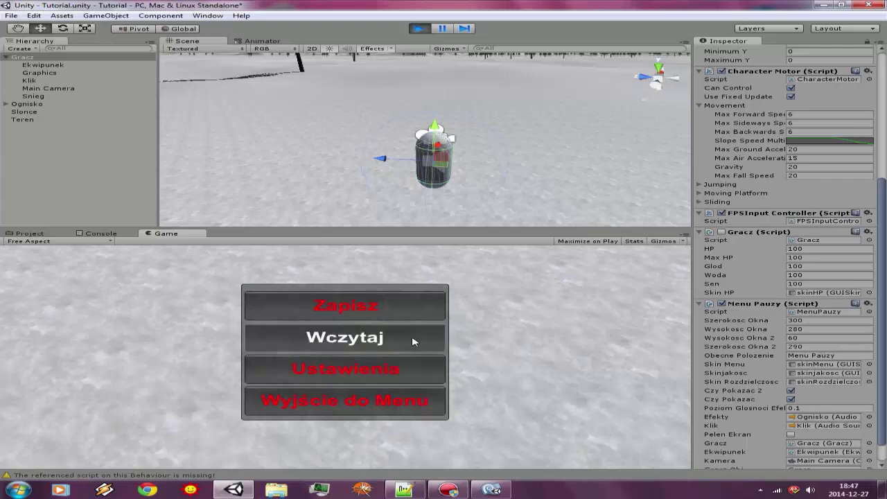
left_click(404, 339)
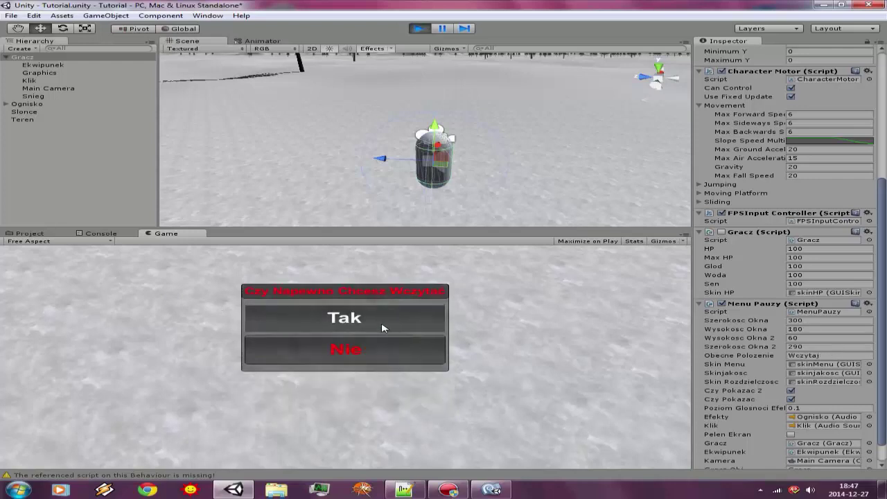
left_click(383, 346)
left_click(379, 389)
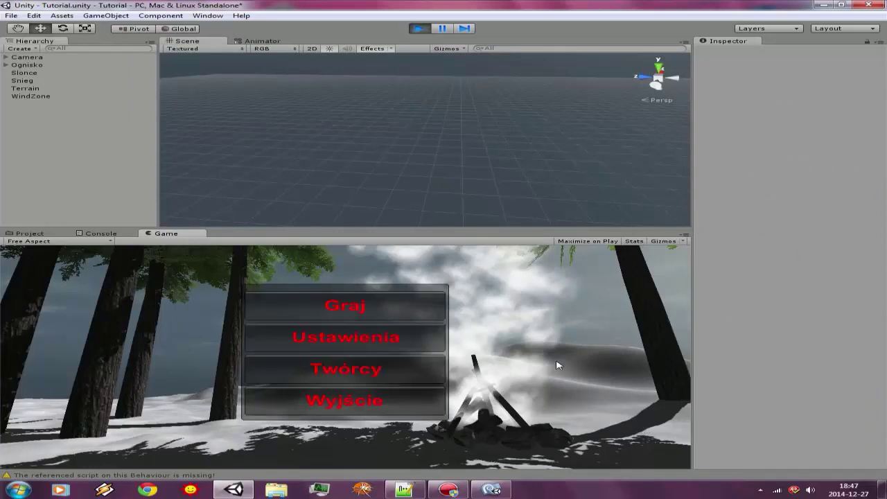
Stop play mode and find the exit-to-menu block in MenuPauzy.cs.
left_click(420, 30)
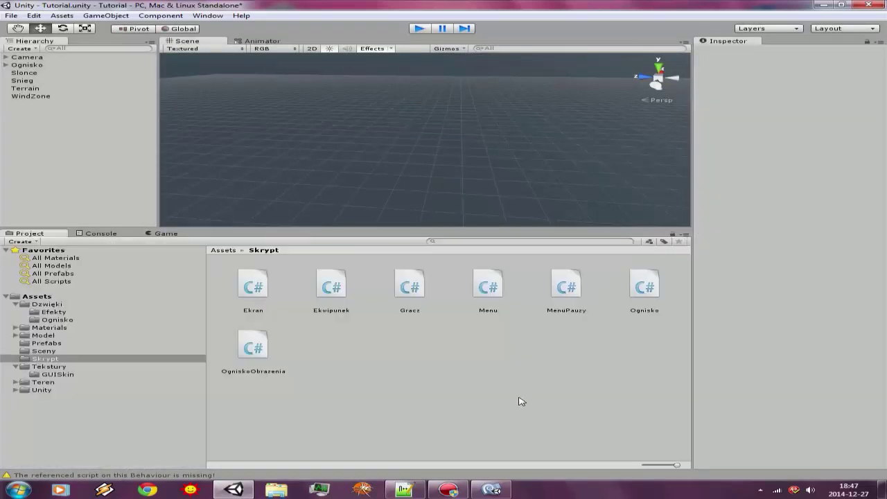
left_click(494, 487)
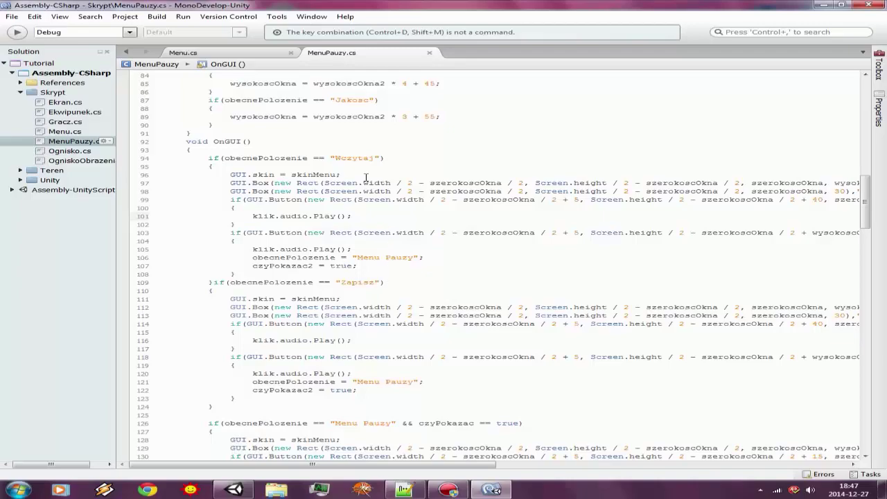
scroll(366, 178, "up", 8)
scroll(366, 178, "up", 6)
scroll(363, 175, "down", 5)
scroll(361, 171, "down", 11)
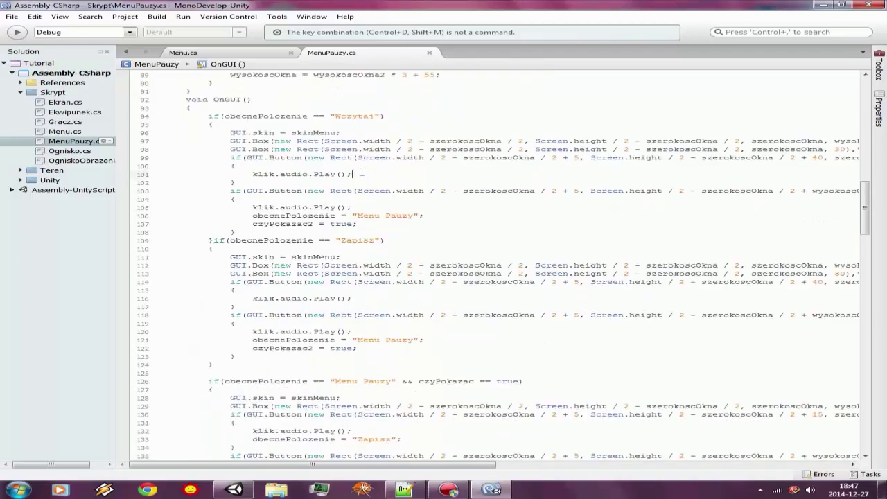
scroll(361, 171, "up", 8)
scroll(360, 169, "down", 13)
scroll(360, 170, "down", 3)
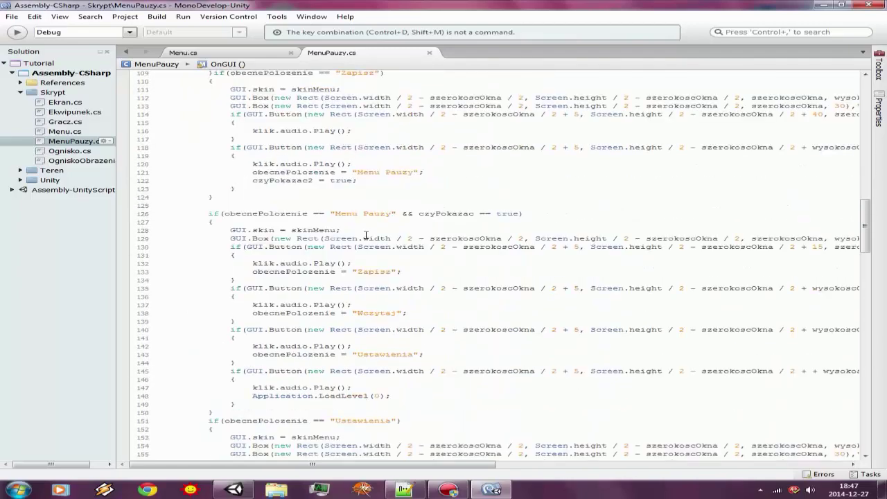
scroll(363, 233, "down", 10)
scroll(365, 236, "up", 6)
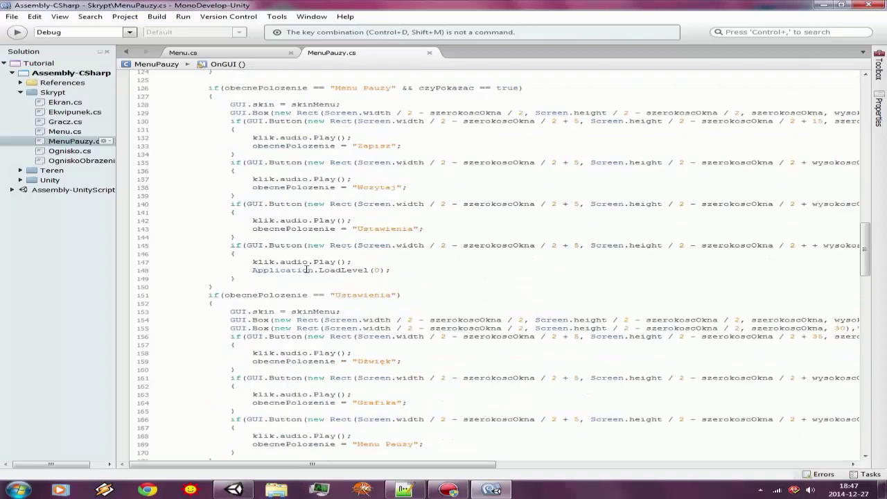
Insert Time.timeScale = 1f; above klik.audio.Play() in the exit block and save.
key("Return")
type("tim")
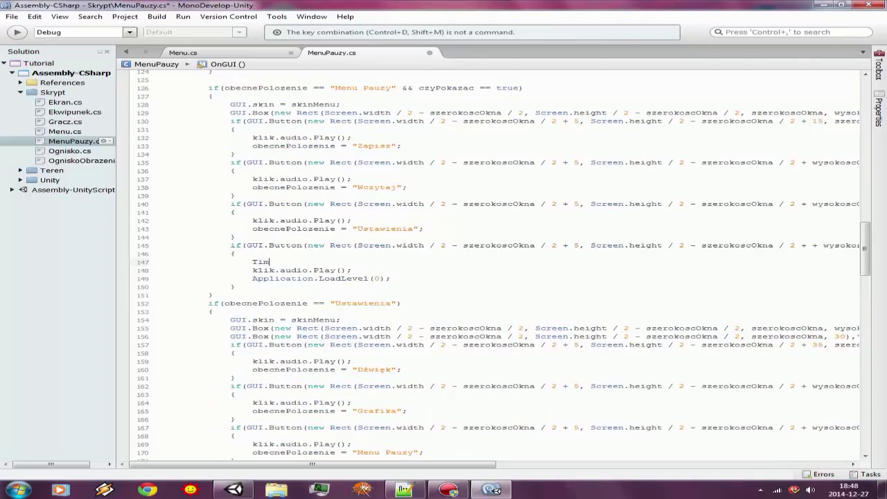
type("e.ti")
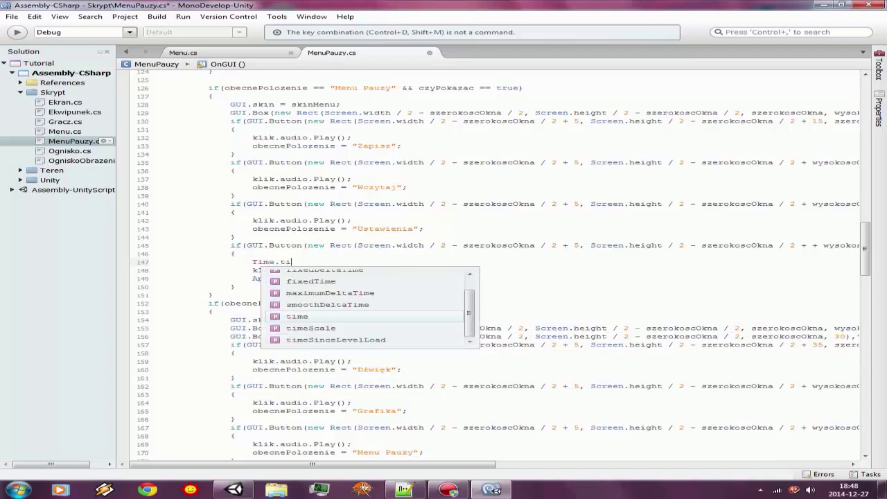
type("meS")
key("Return")
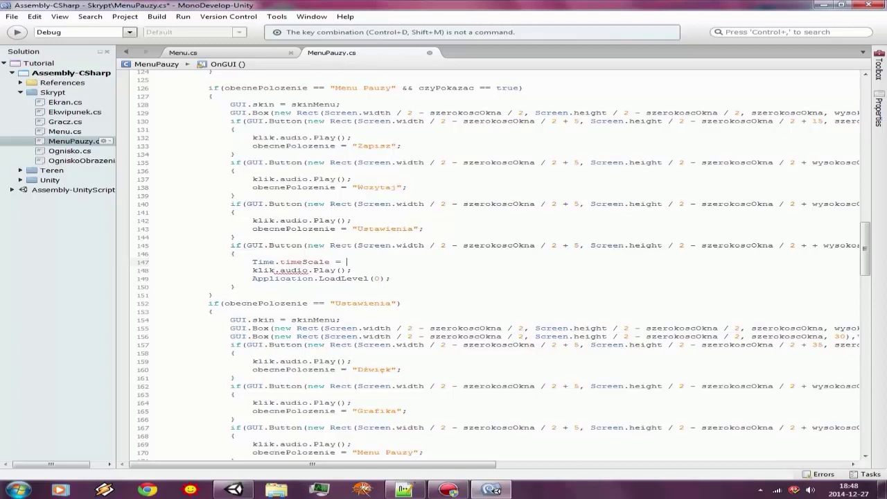
type("1f;")
key("ctrl+s")
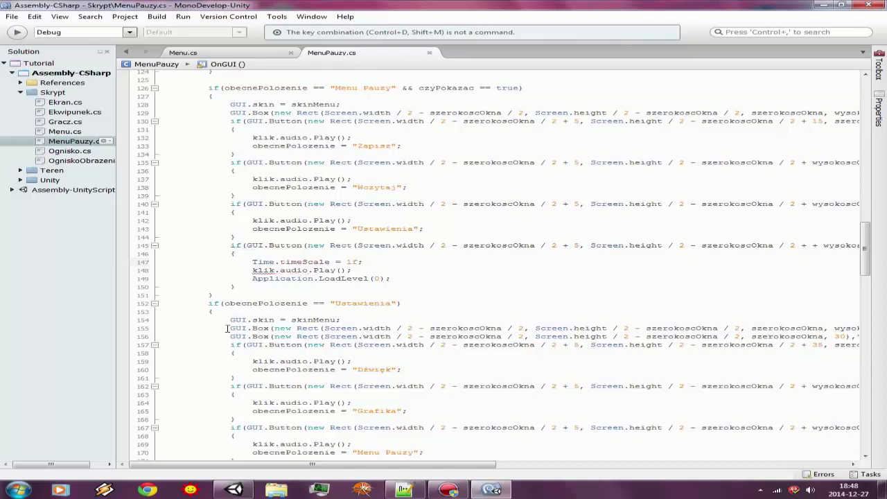
key("alt+Tab")
Enter play mode, exit to the main menu from the pause menu, and start Nowa Gra.
left_click(418, 29)
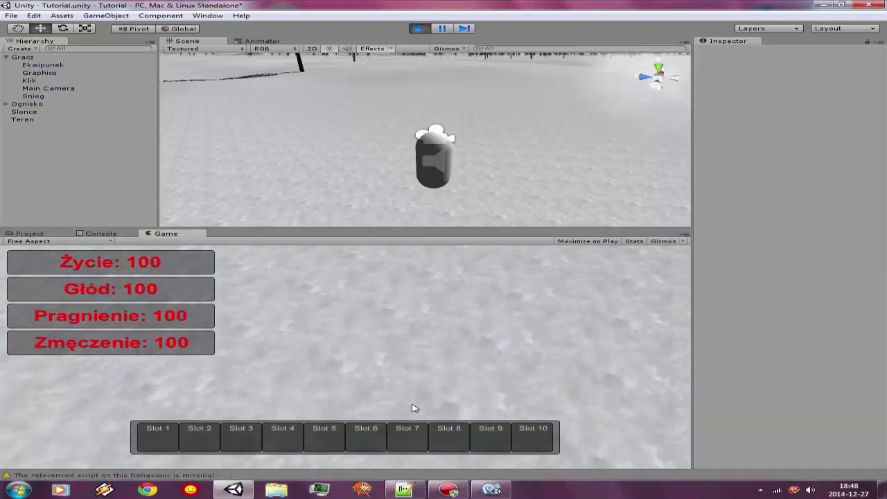
key("Escape")
left_click(393, 409)
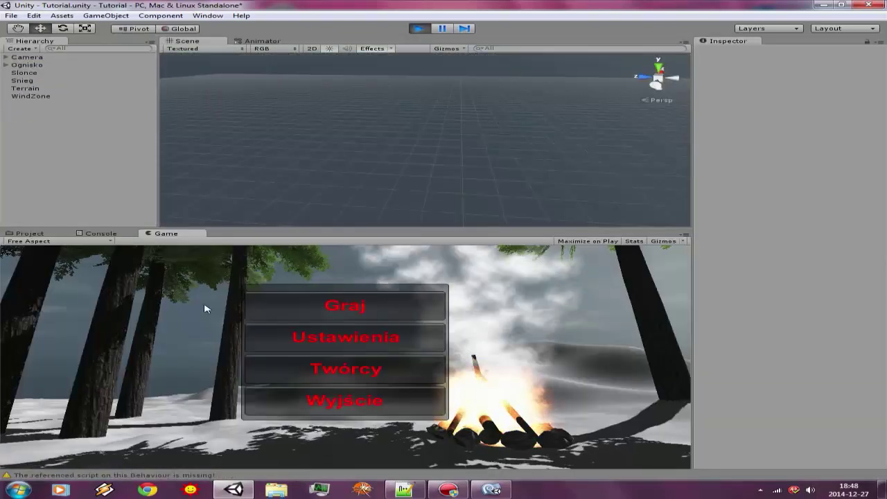
left_click(410, 310)
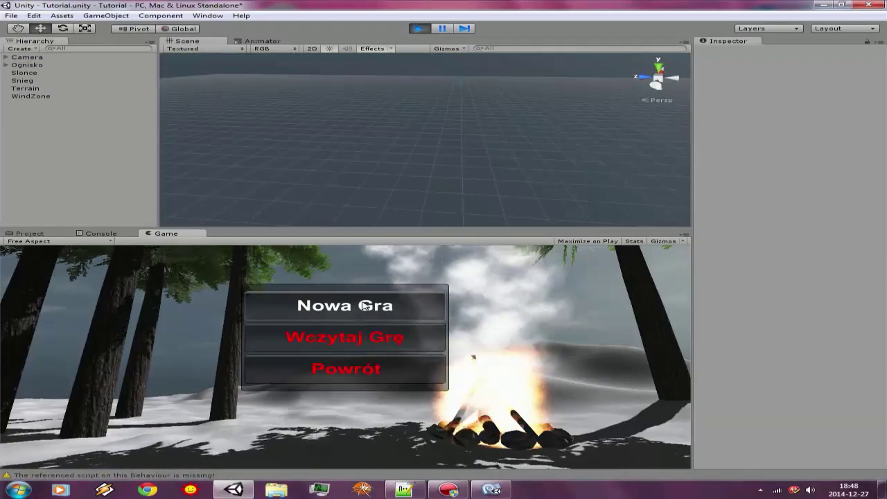
left_click(318, 307)
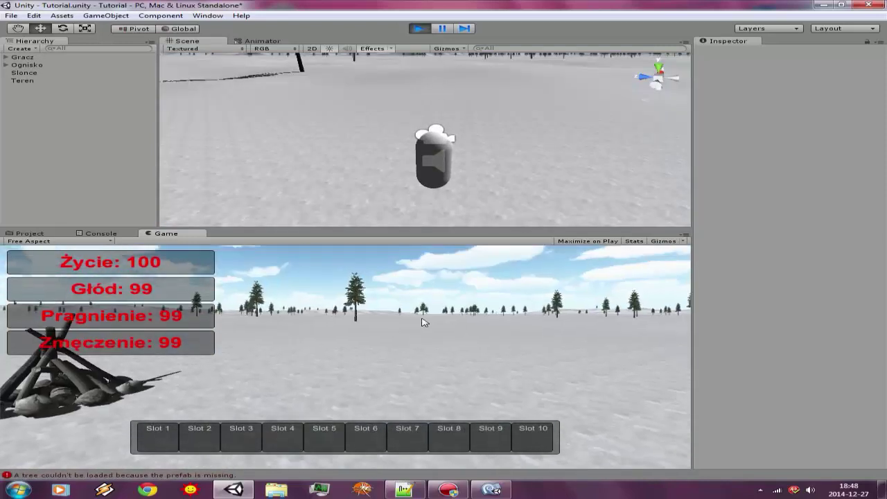
Check the Zapisz and Wczytaj confirmations, start another Nowa Gra, and resume play.
key("Escape")
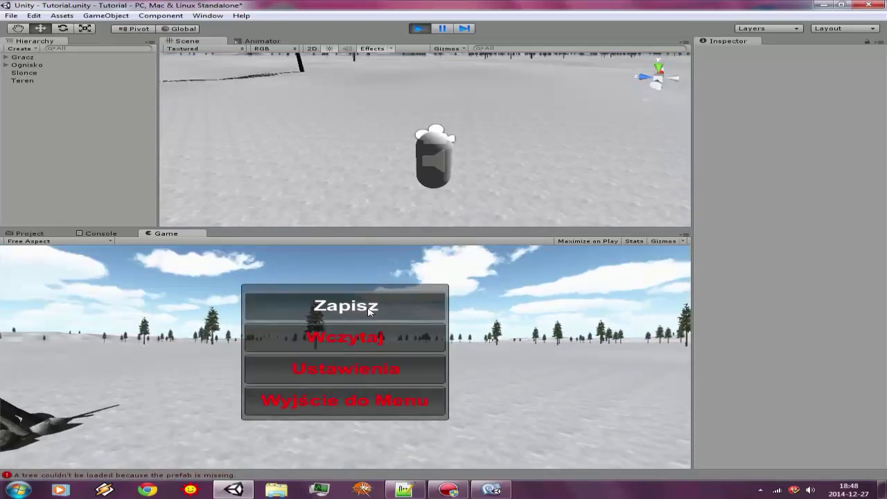
left_click(375, 305)
left_click(377, 343)
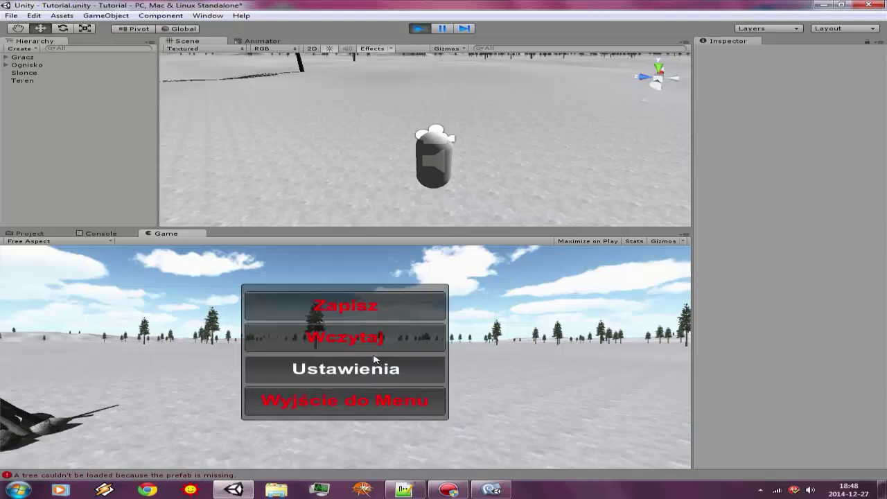
left_click(376, 339)
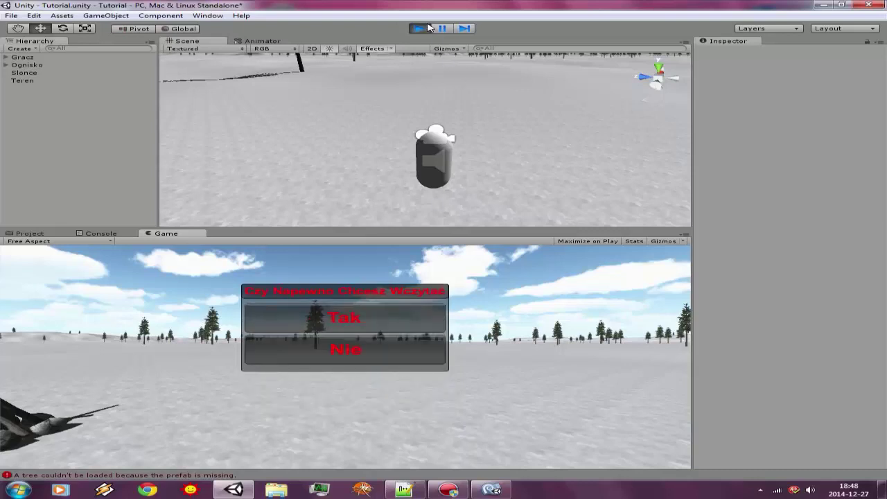
left_click(347, 363)
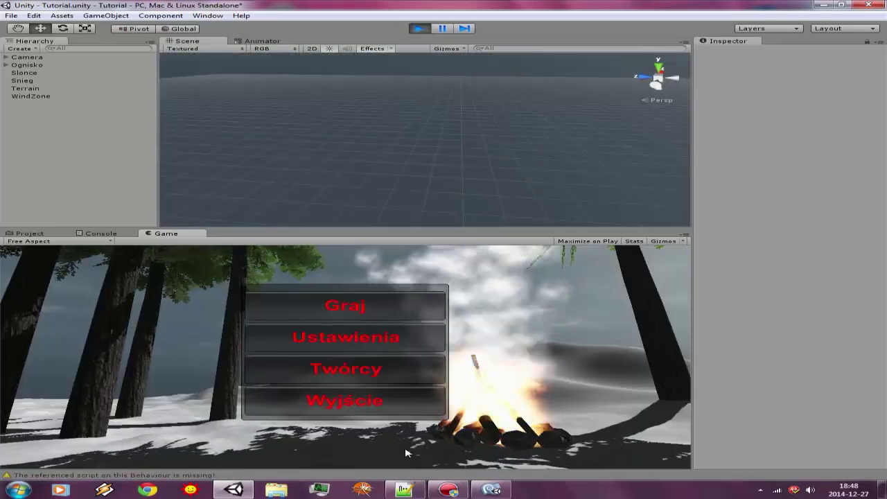
left_click(347, 313)
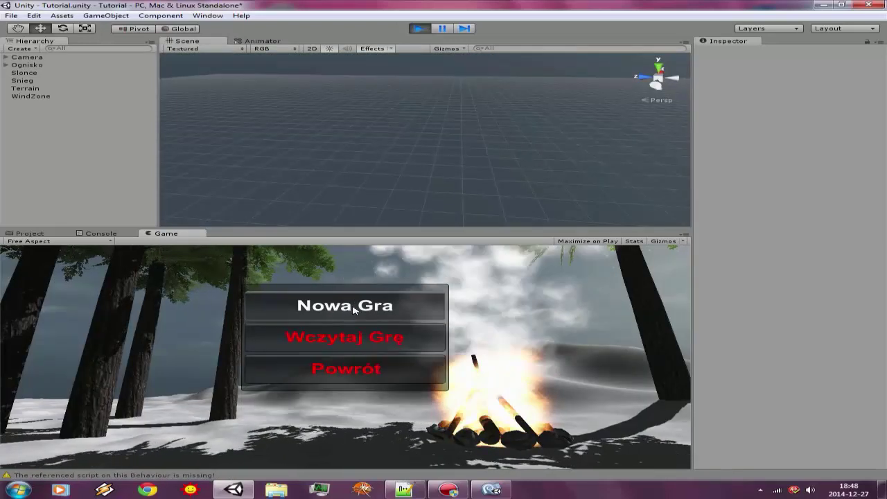
left_click(346, 308)
key("Escape")
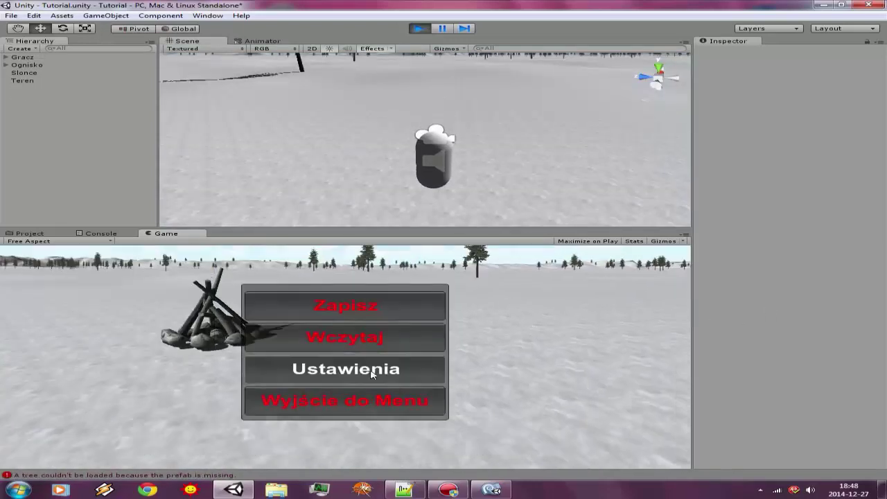
key("Escape")
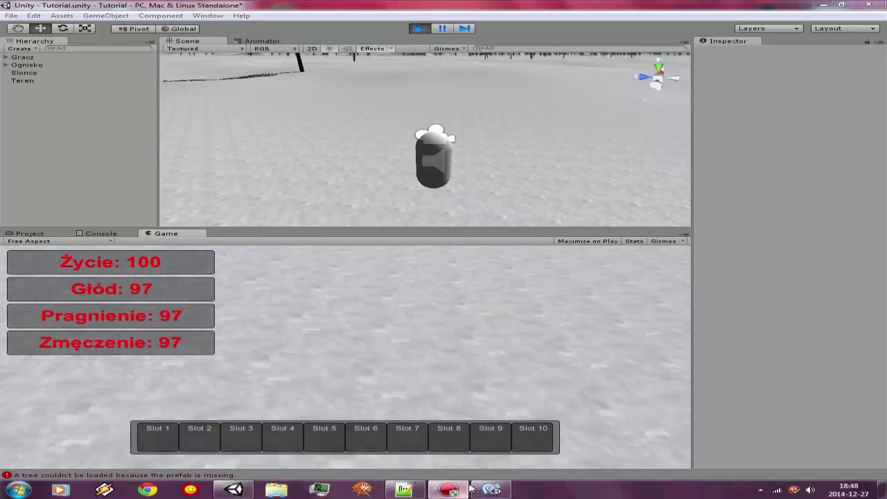
left_click(490, 489)
Scroll through MenuPauzy.cs's Start and Update code, then bring the running Unity game back.
scroll(351, 226, "up", 15)
scroll(351, 226, "up", 15)
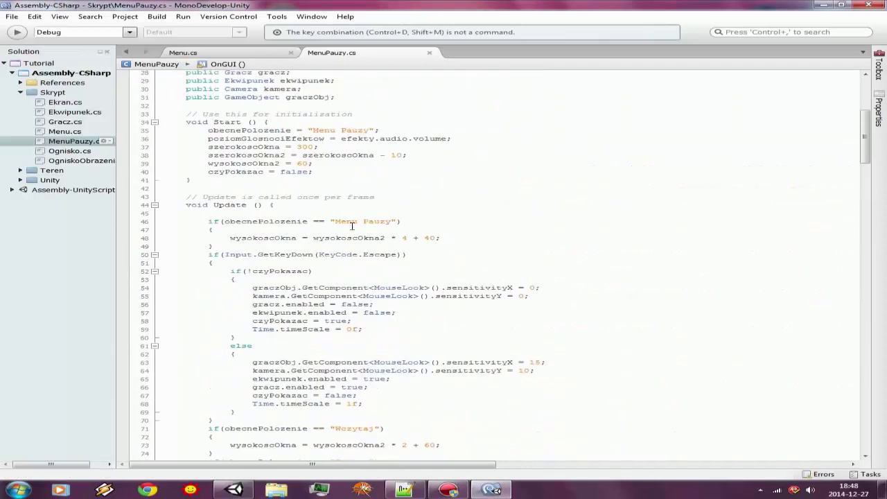
scroll(349, 226, "up", 8)
scroll(349, 226, "down", 8)
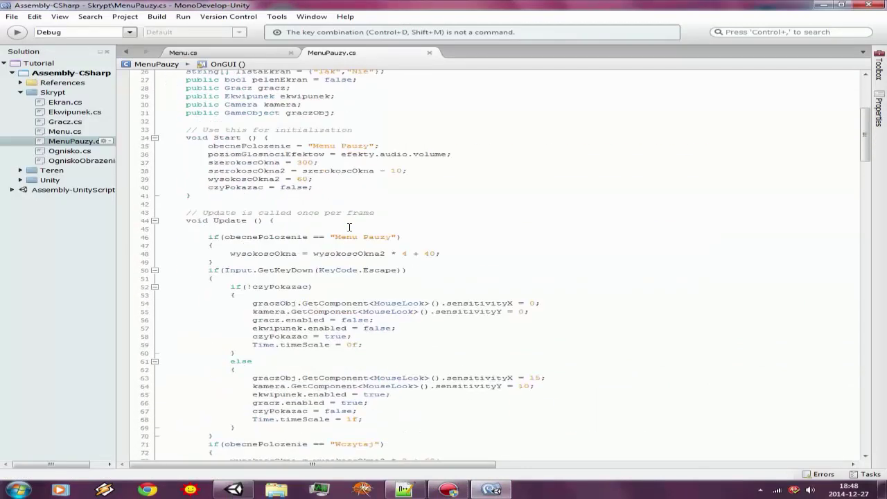
scroll(349, 227, "down", 1)
scroll(349, 226, "down", 8)
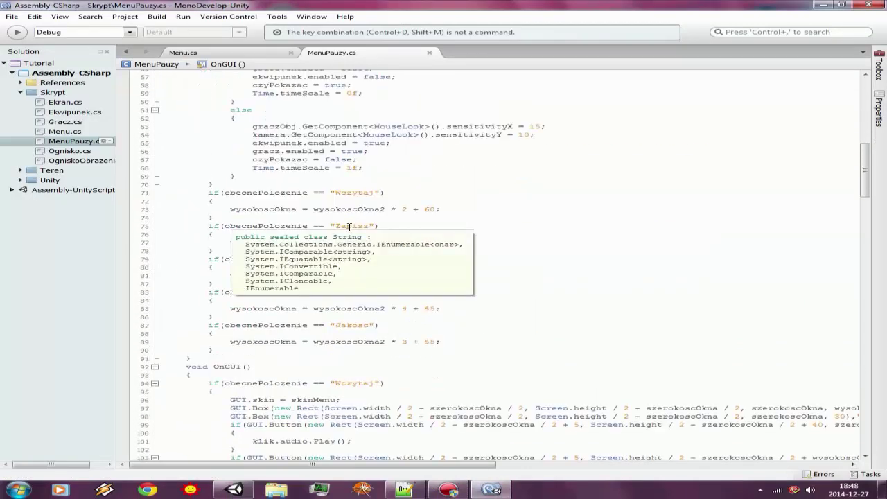
left_click(235, 490)
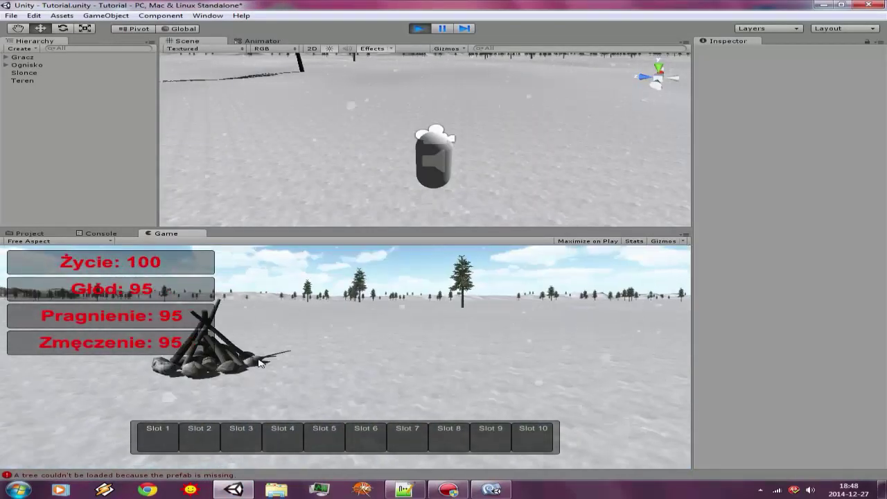
Walk the player forward to the campfire, light it with E, and step back.
key("w")
key("e")
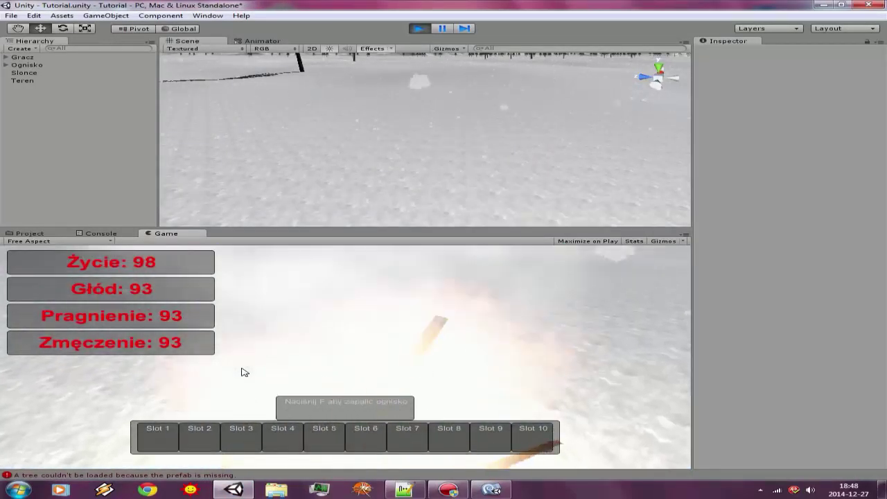
key("s")
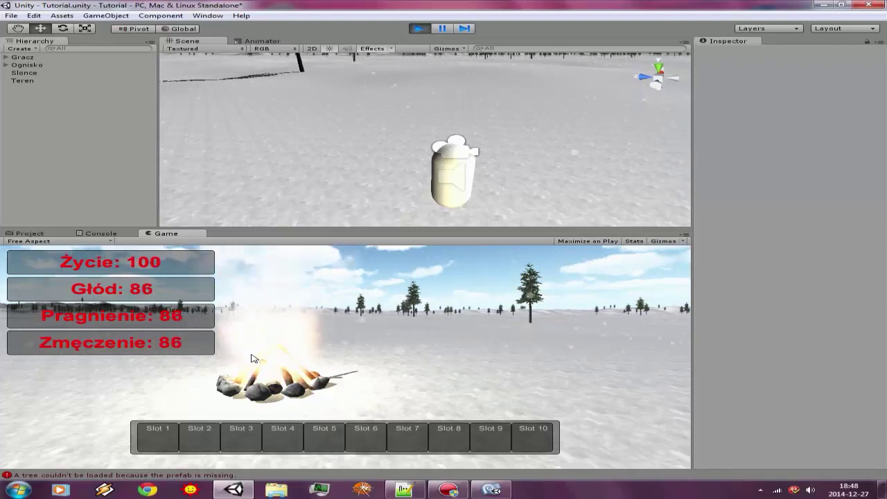
mouse_move(260, 296)
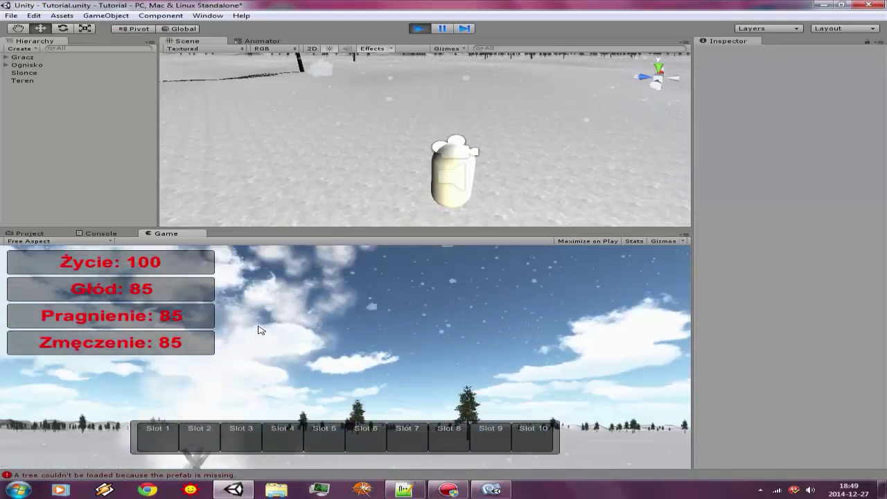